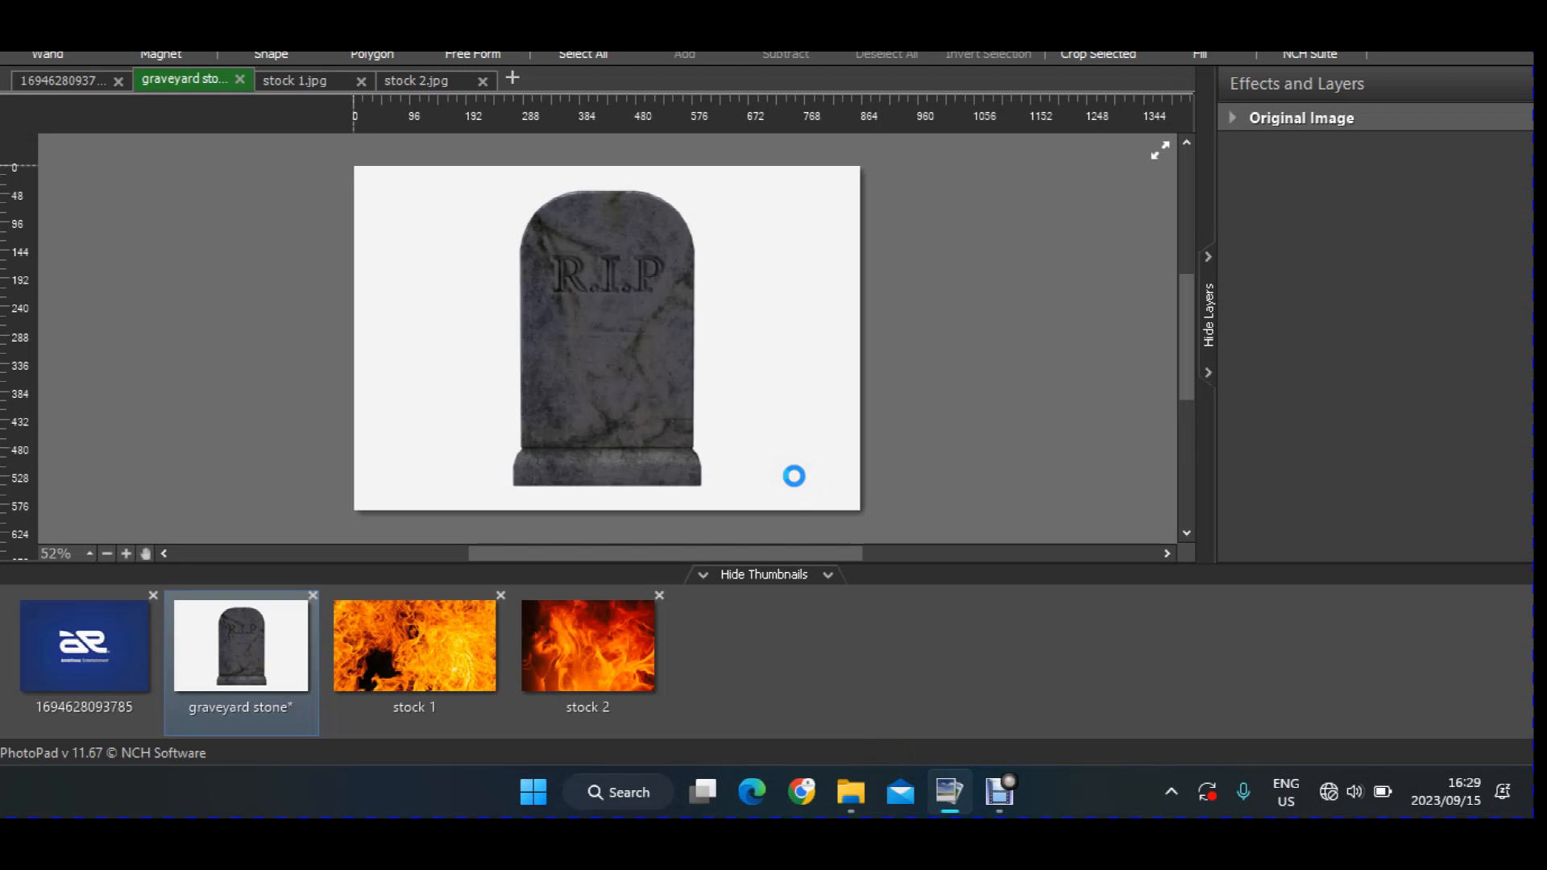
View the open logo, gravestone and two fire stock images one after another.
left_click(94, 642)
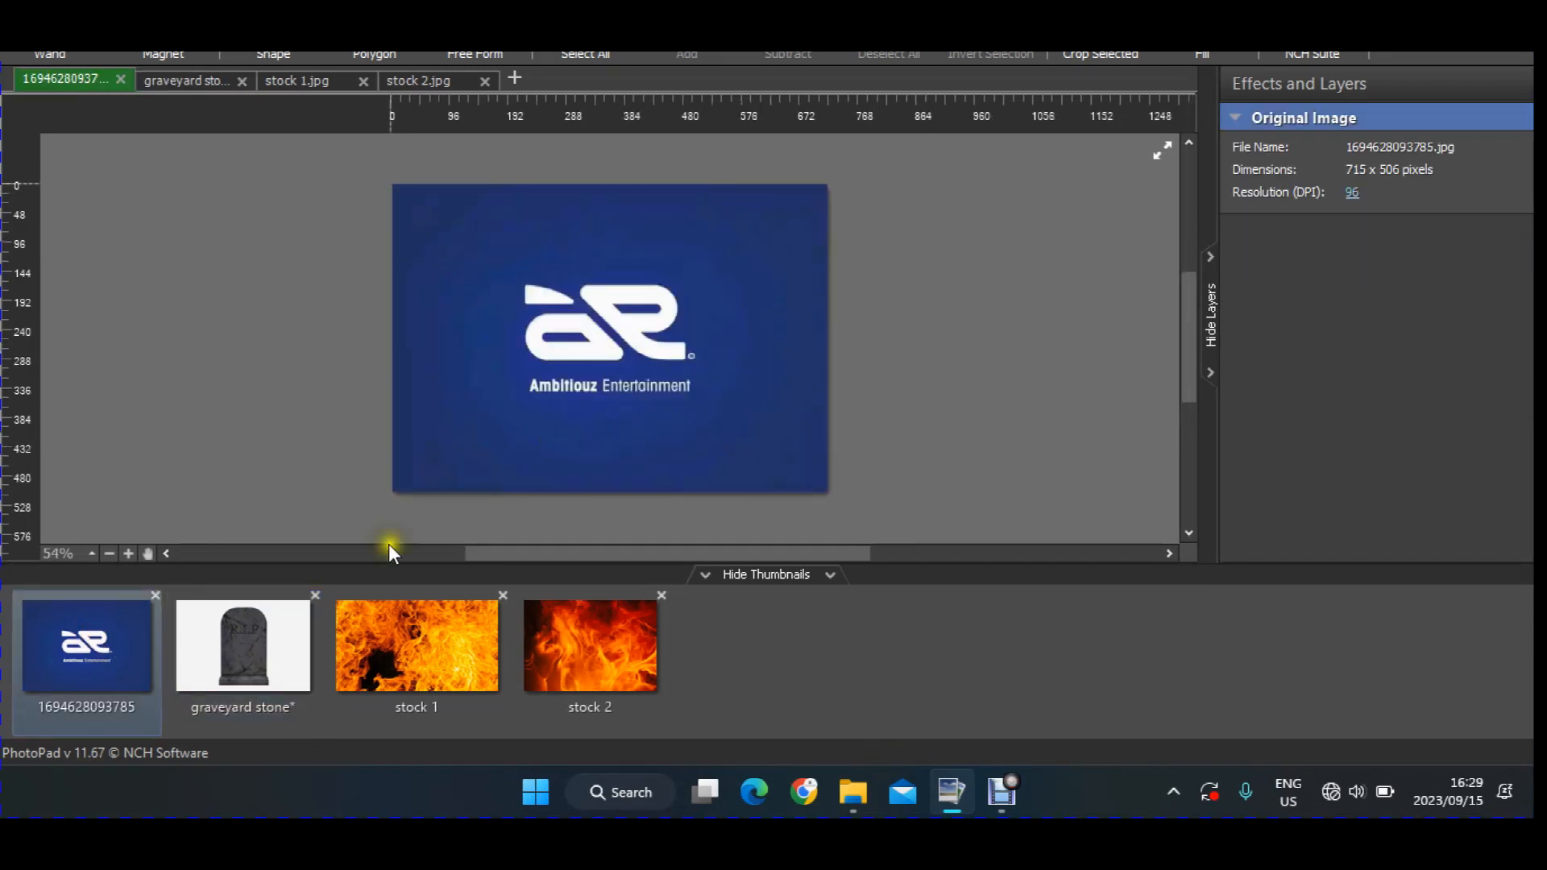
left_click(277, 616)
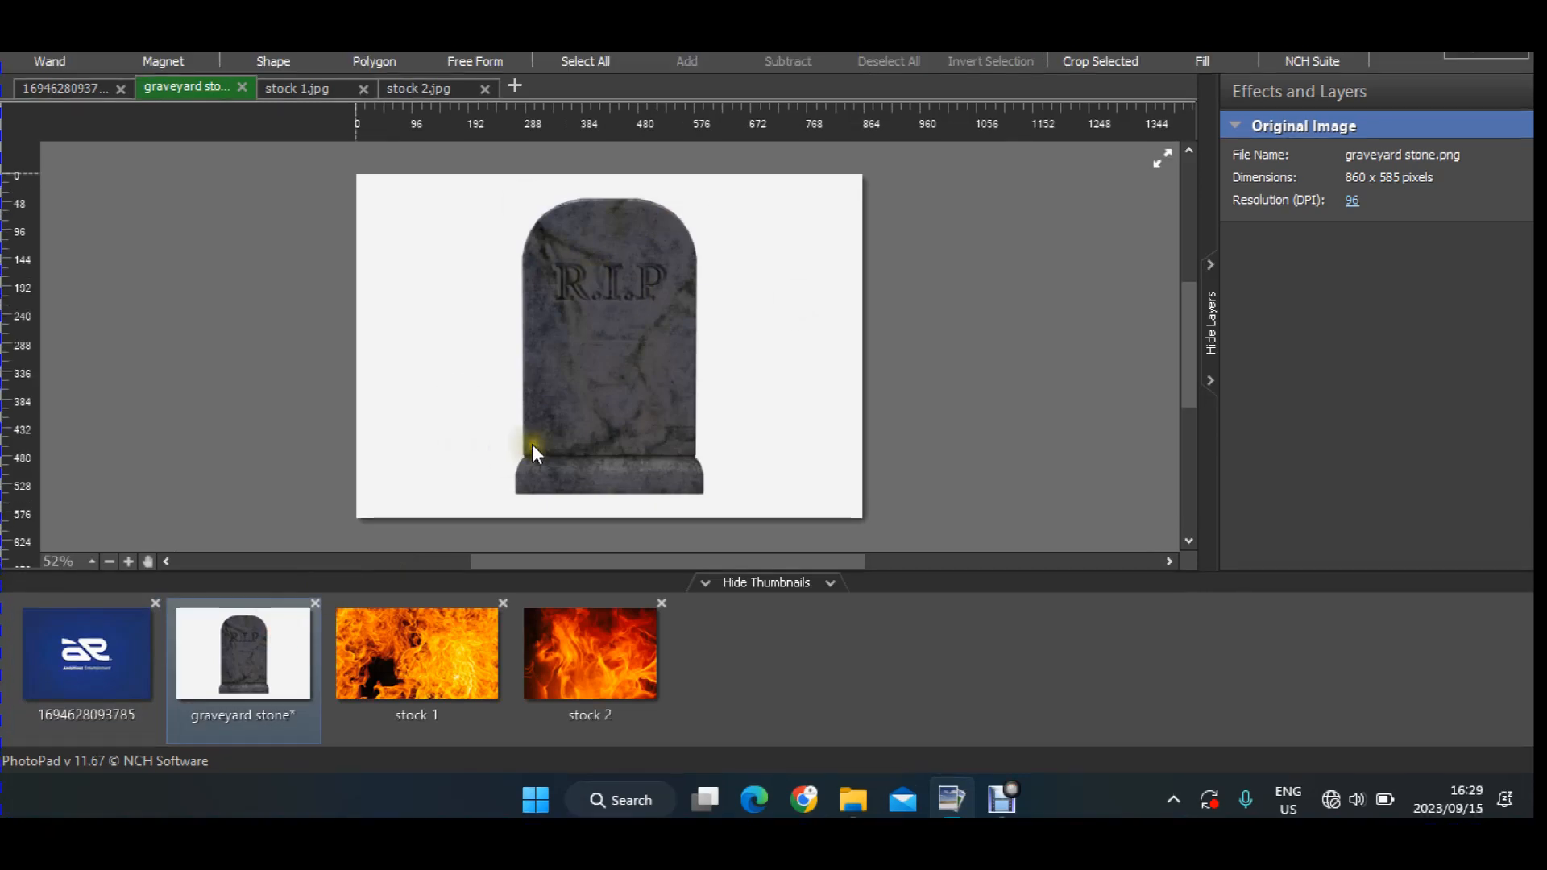
left_click(365, 664)
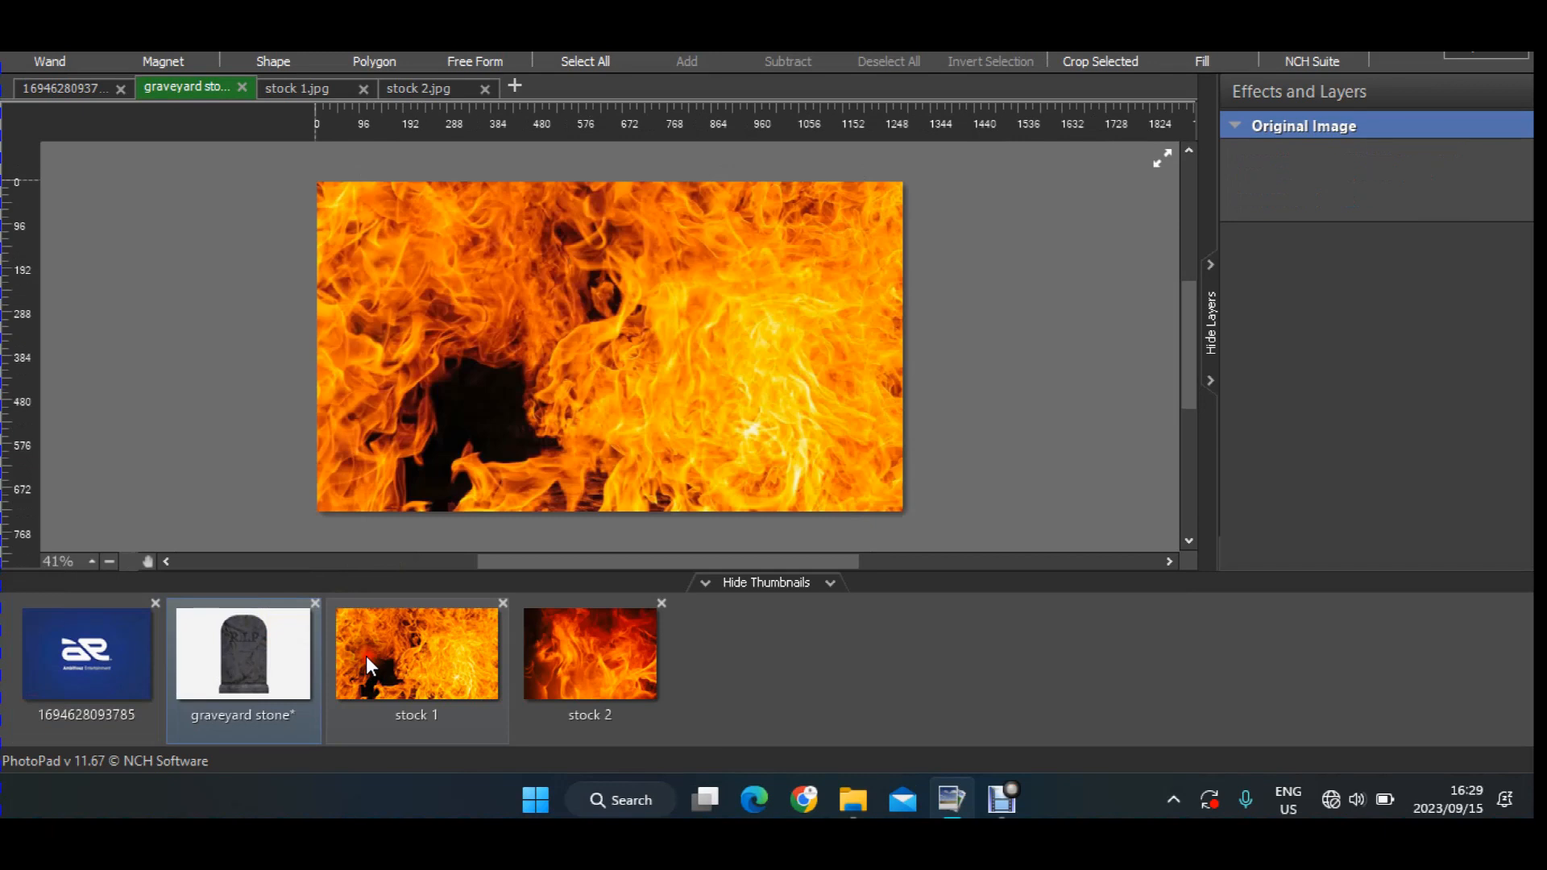
left_click(578, 655)
left_click(451, 667)
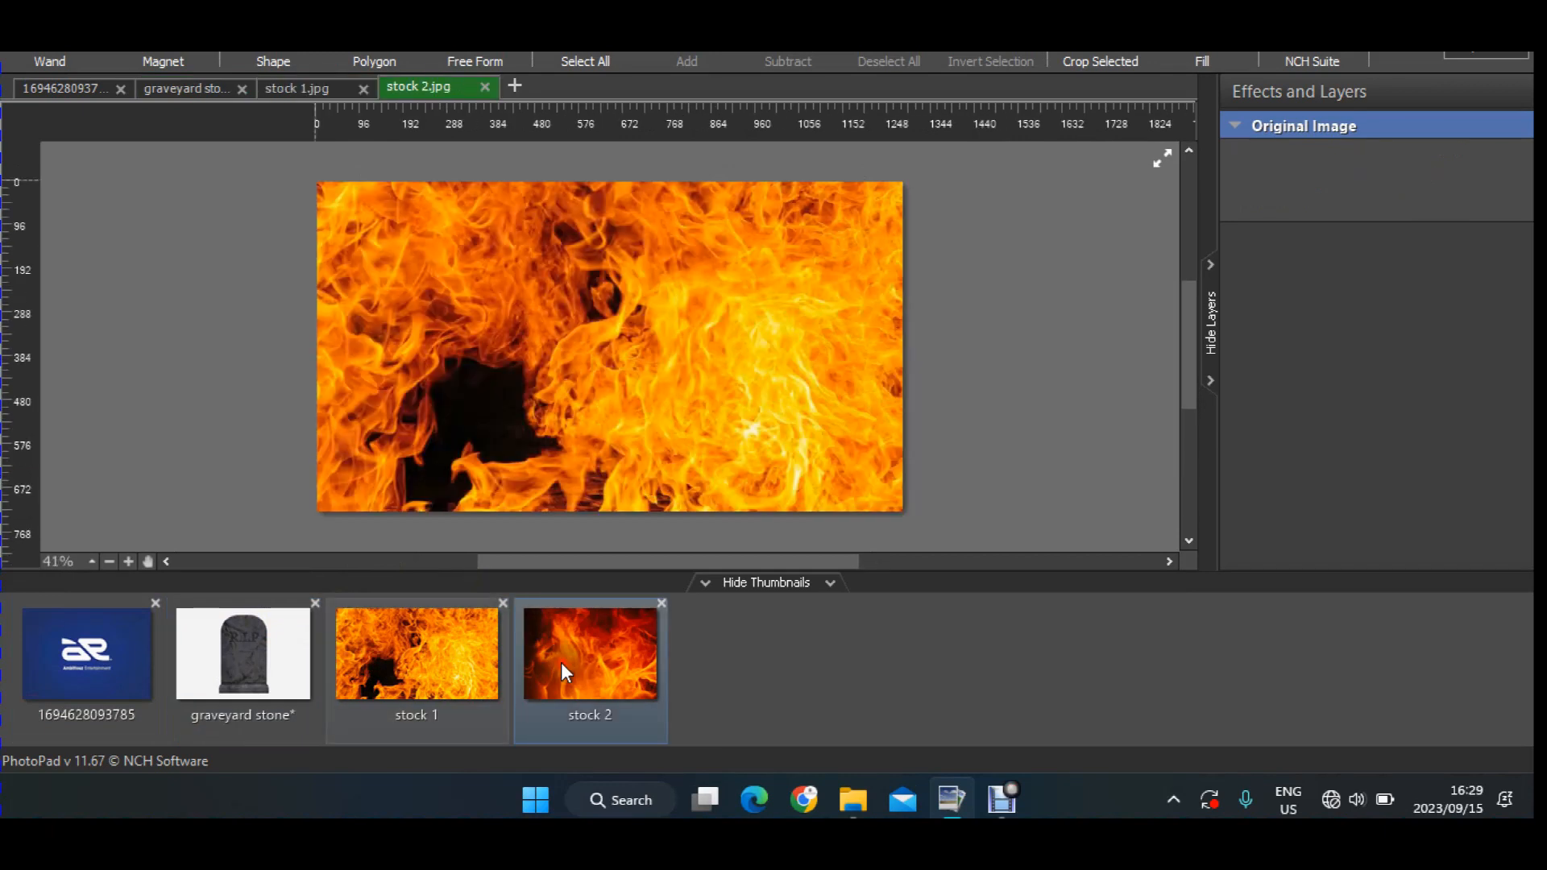
left_click(405, 672)
Select the white background around the gravestone with the Wand tool and delete it.
left_click(249, 680)
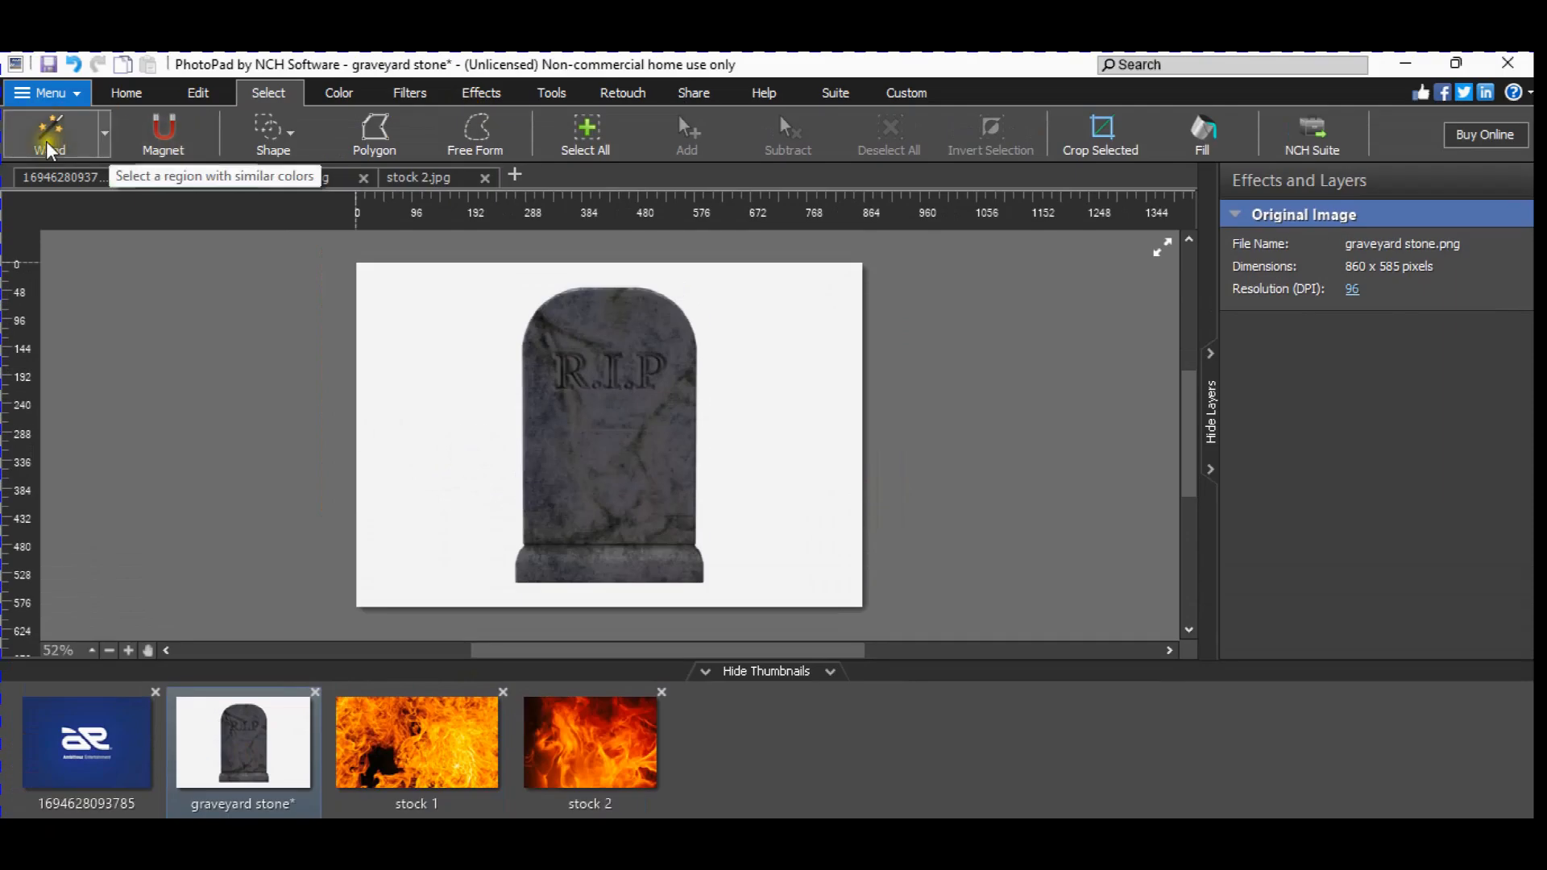
left_click(457, 310)
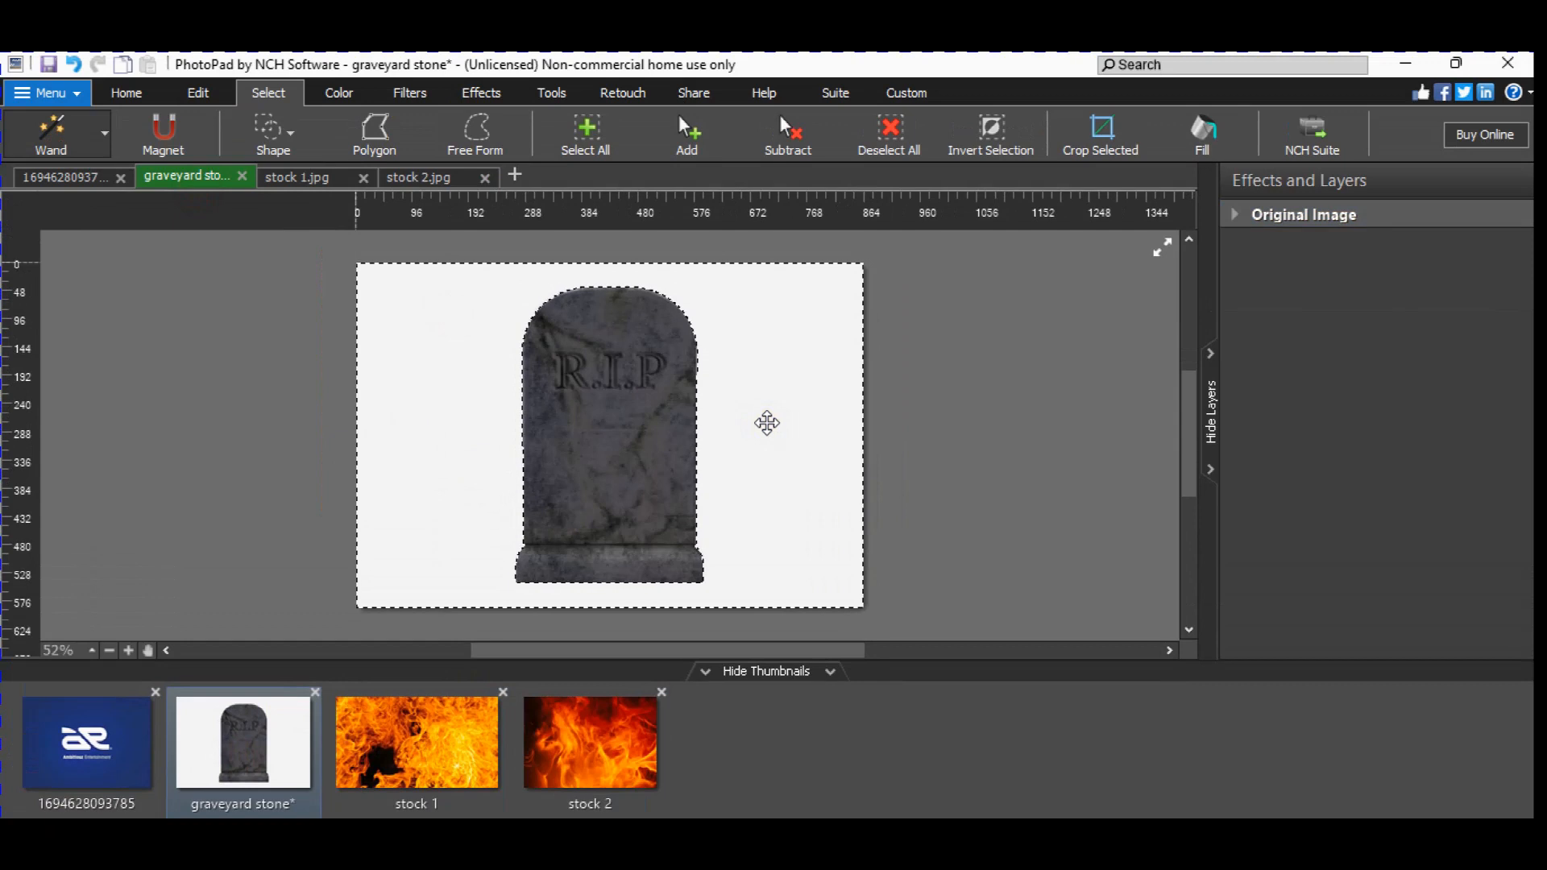
key("Delete")
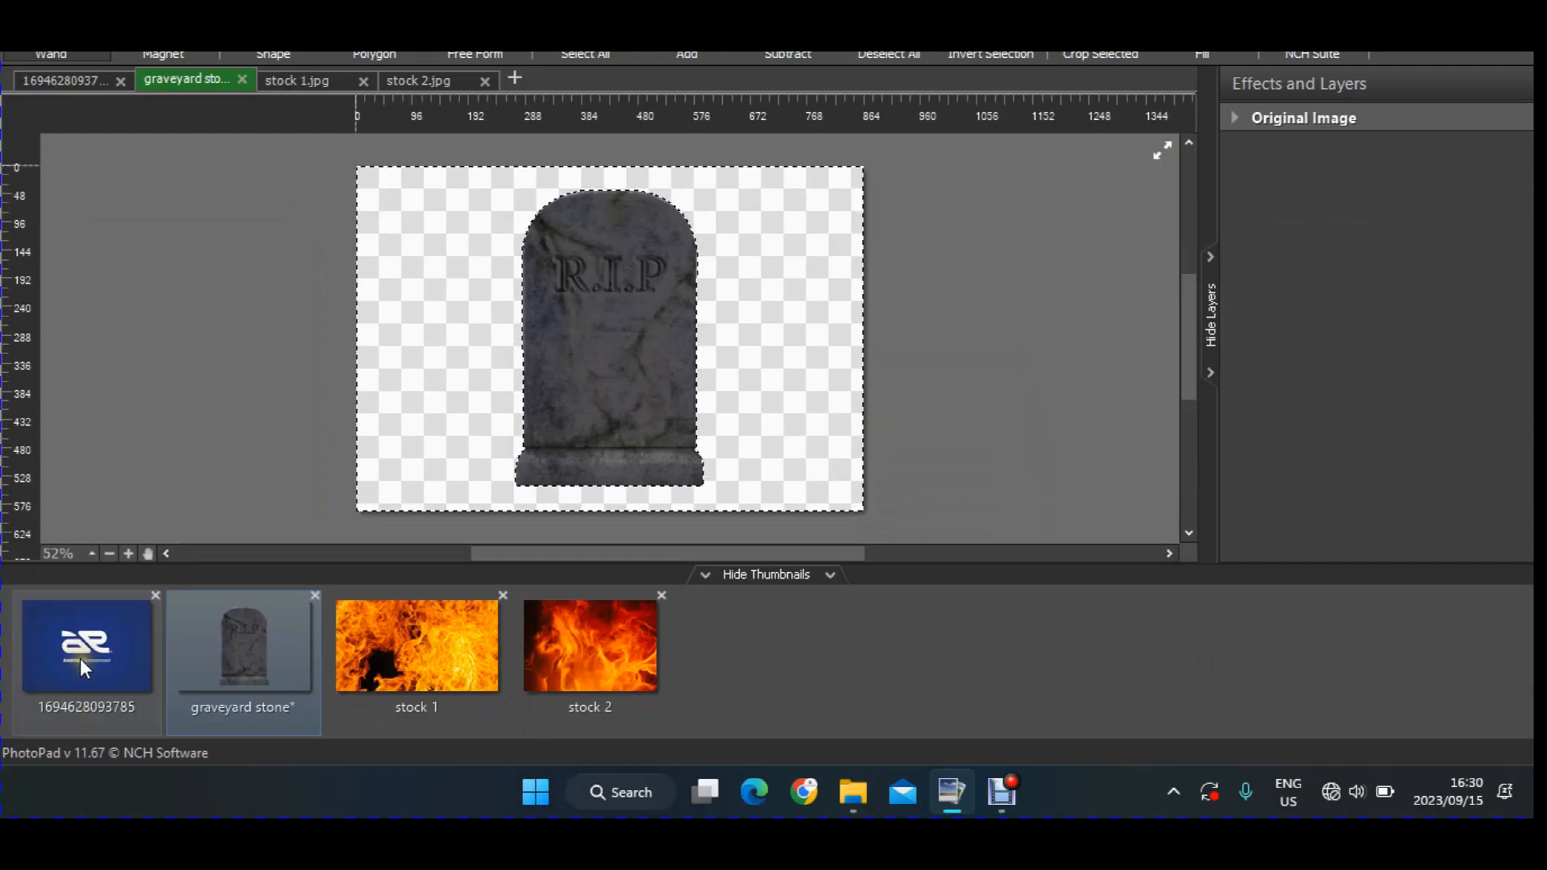
In the logo image, select the blue background around the logo with the Wand tool and delete it.
left_click(76, 757)
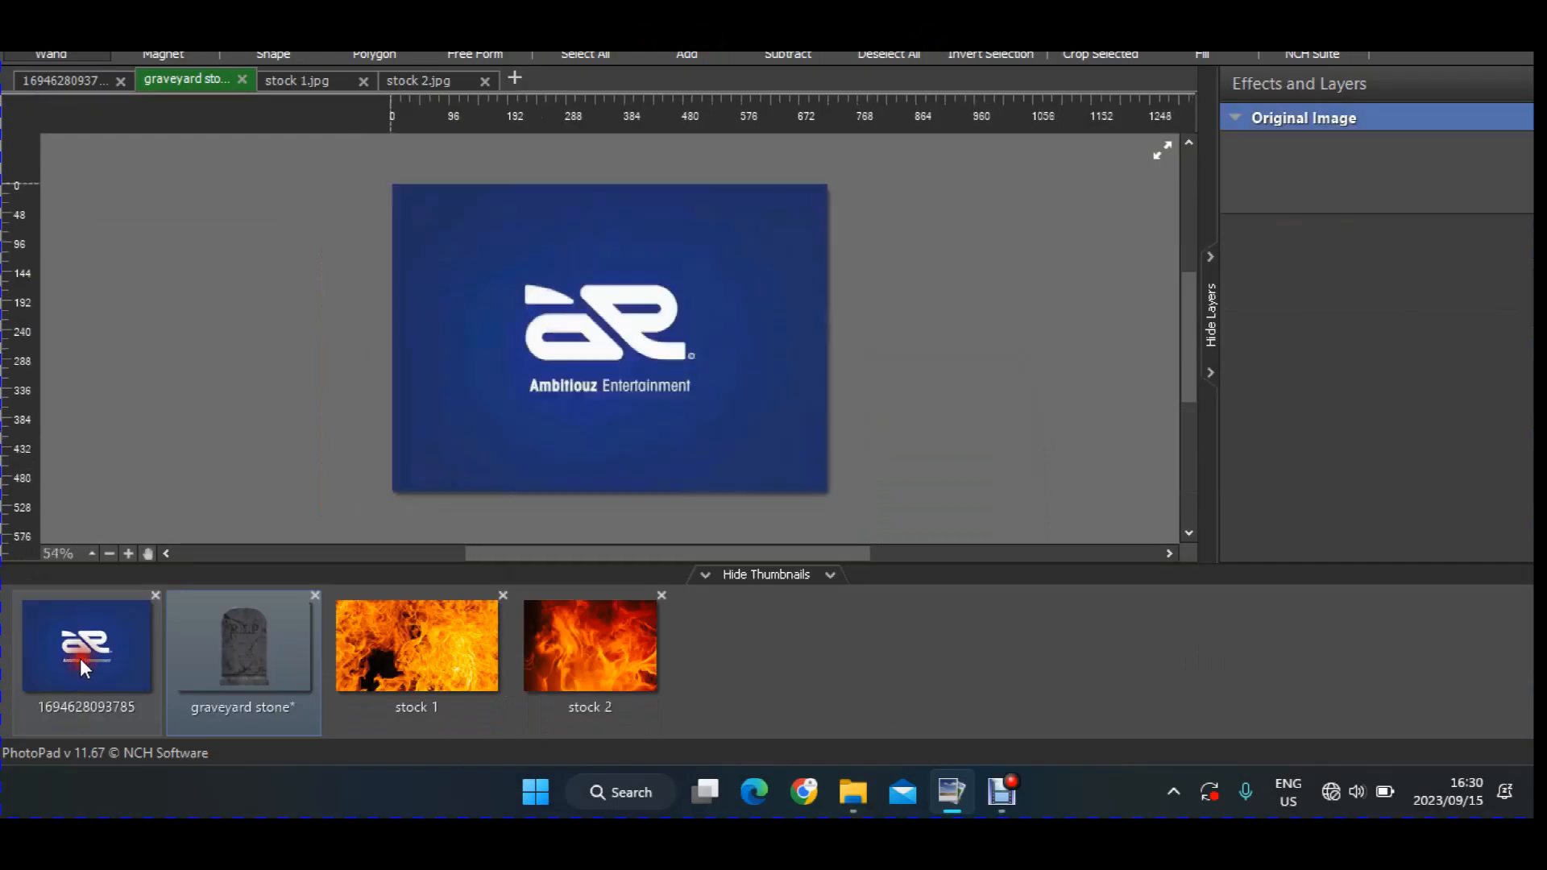
left_click(51, 130)
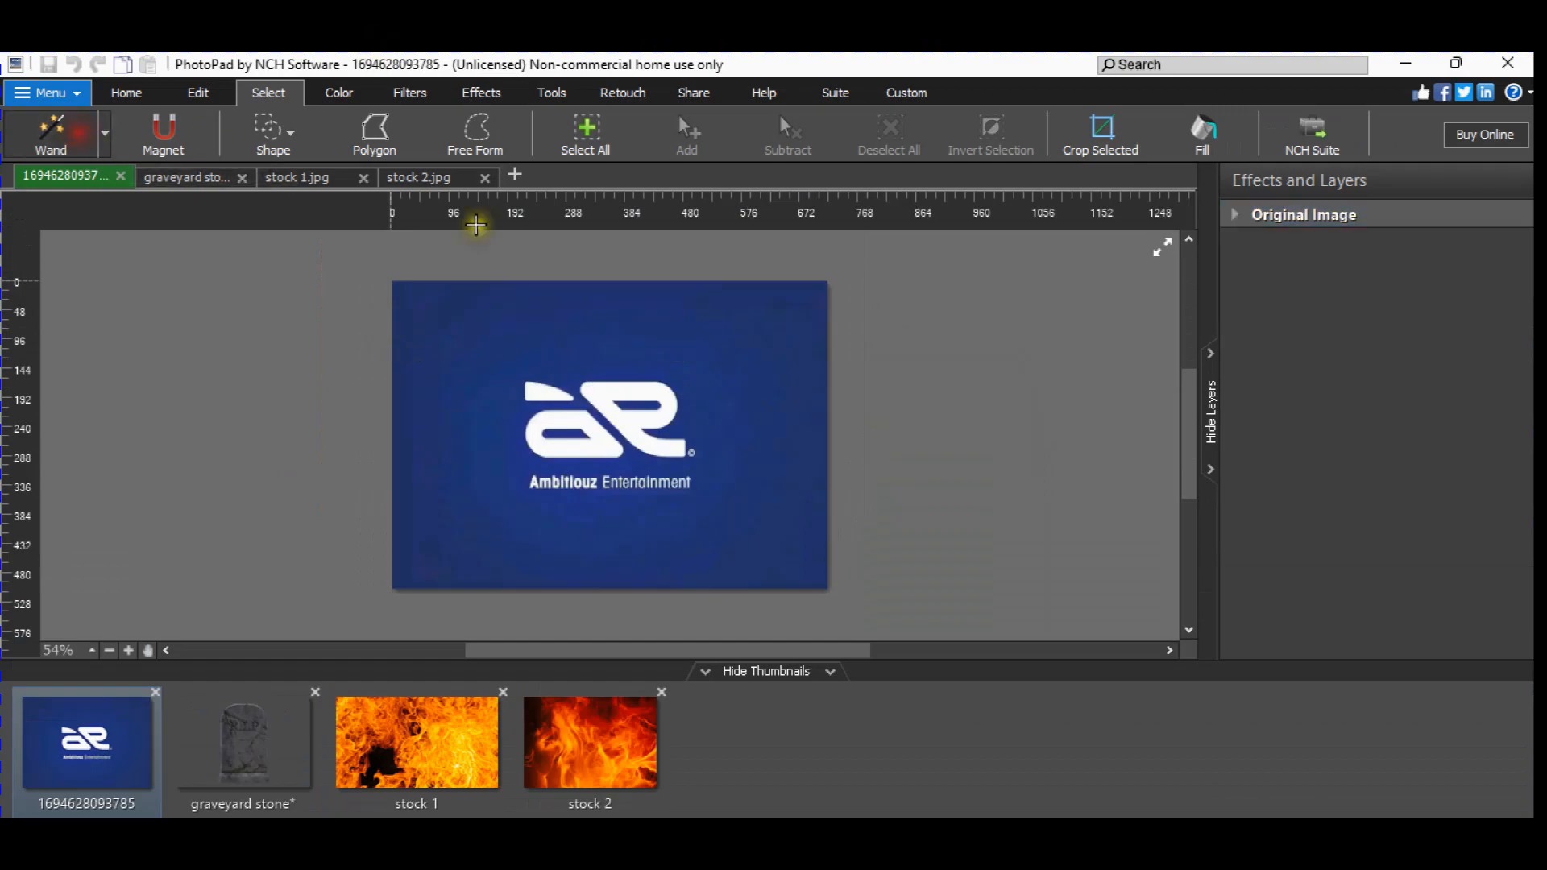
left_click(536, 335)
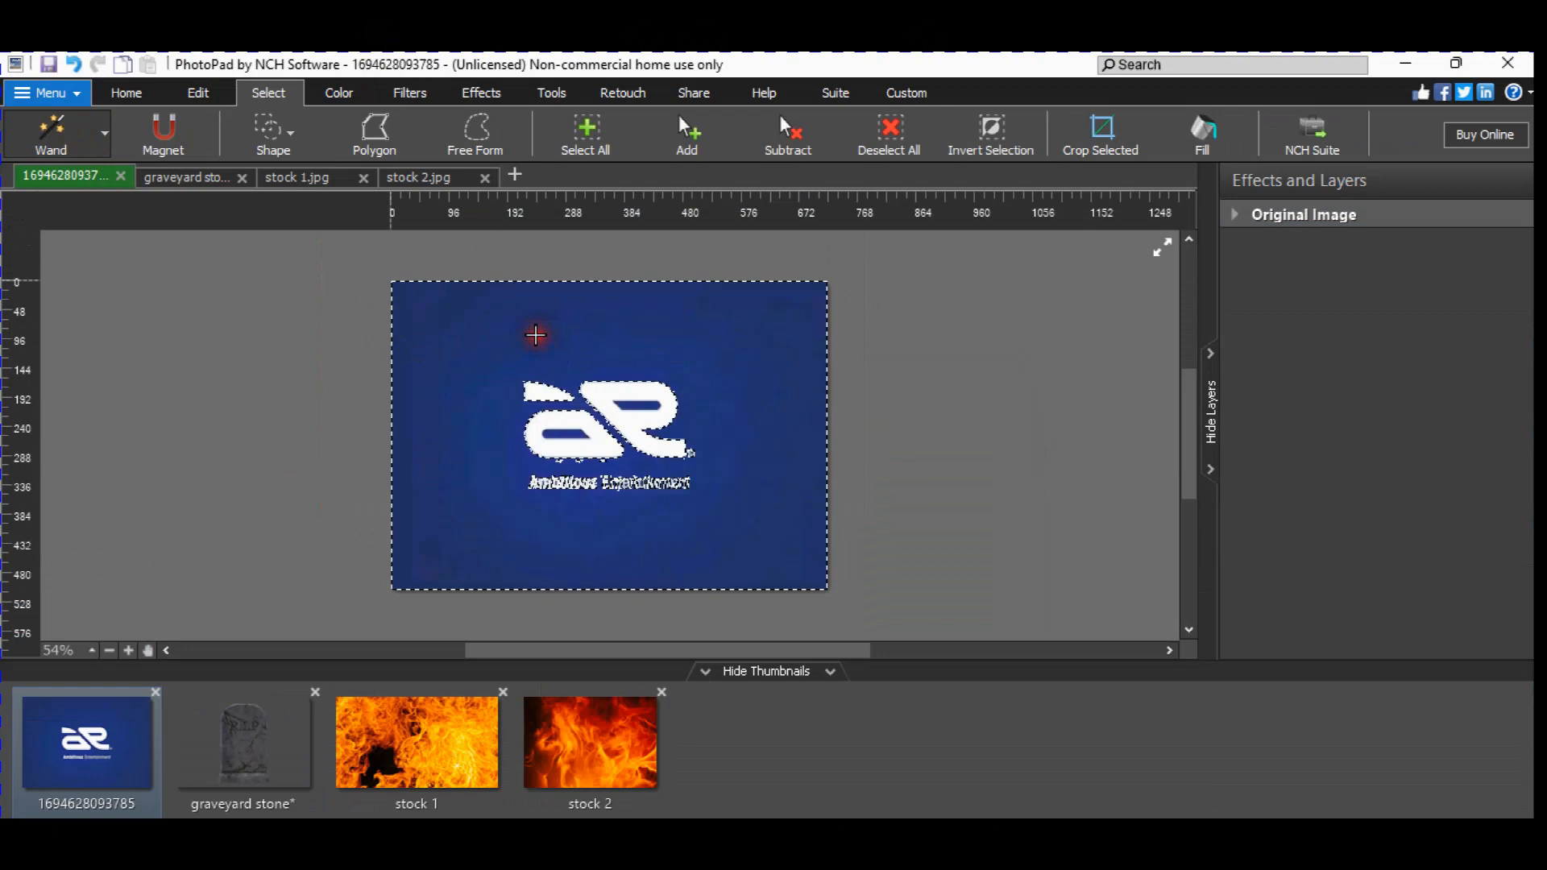
key("Delete")
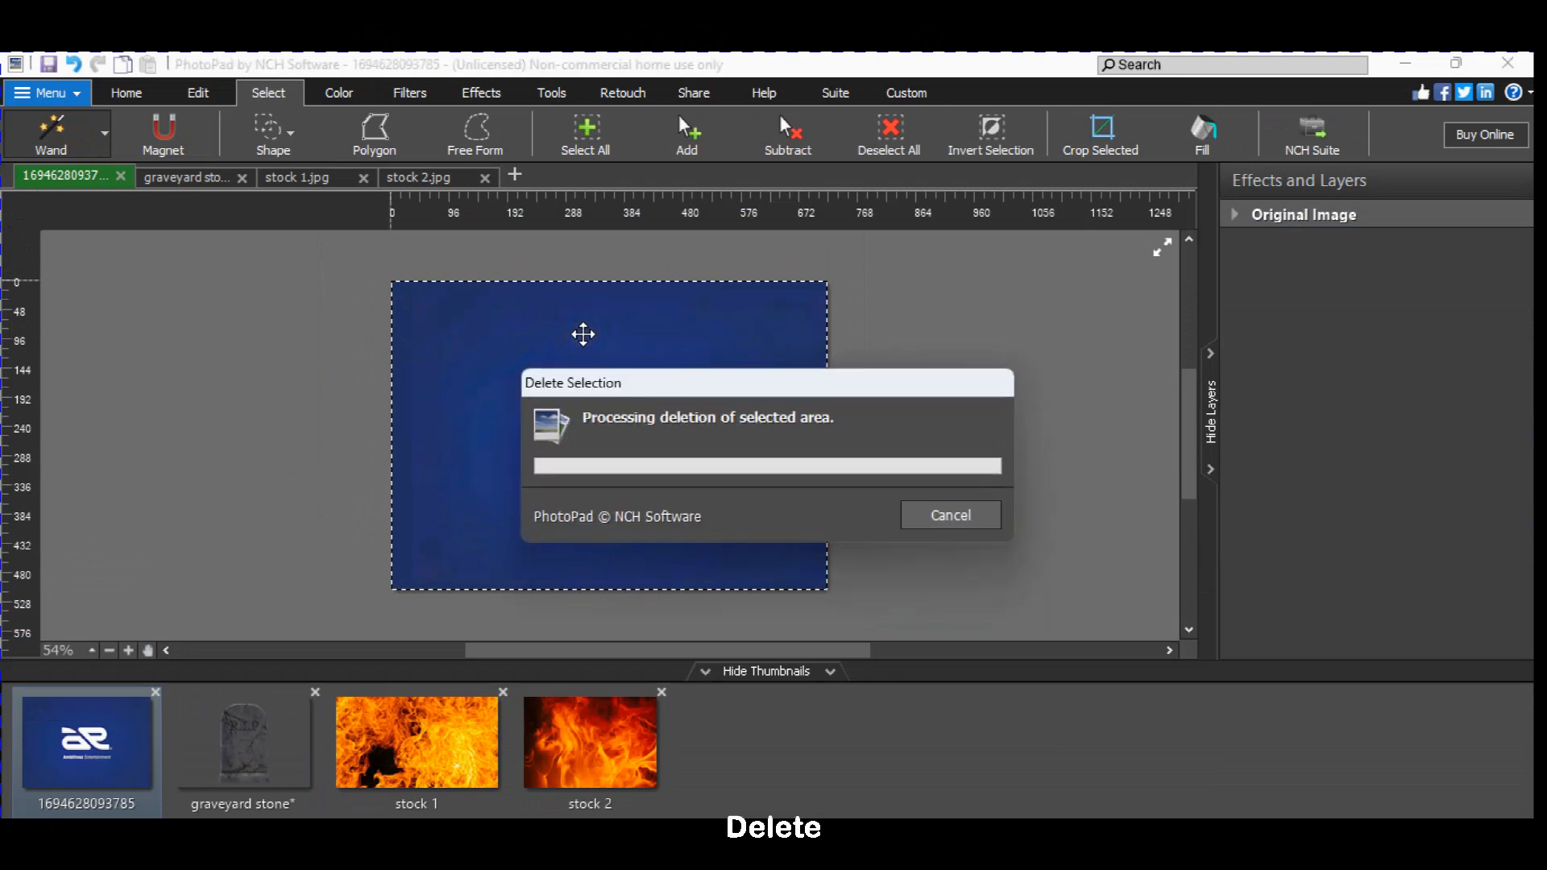
key("ctrl+a")
key("ctrl+c")
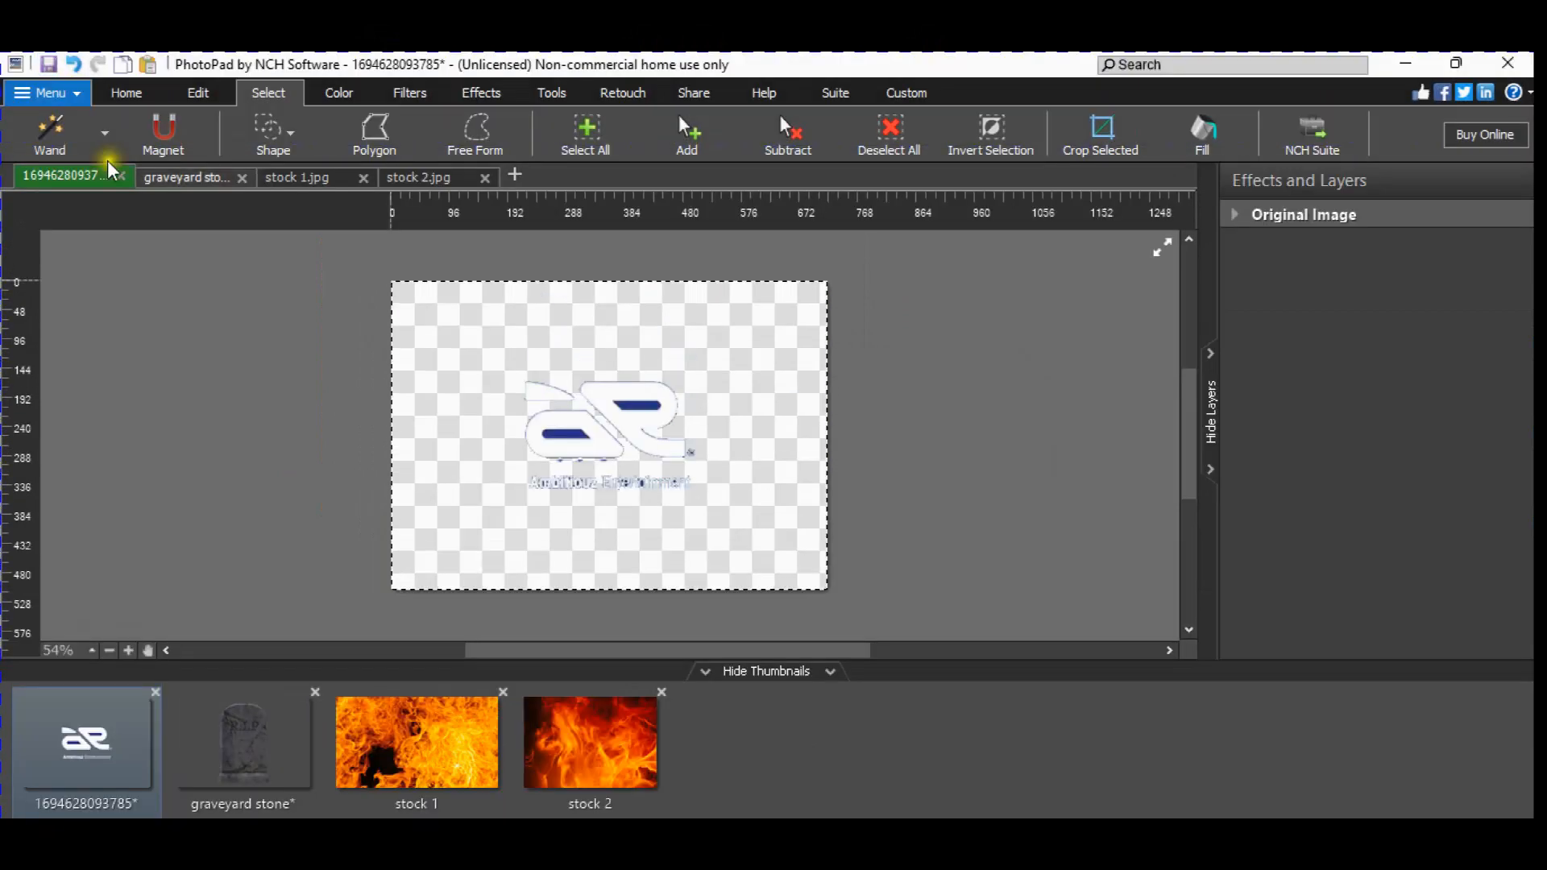
key("ctrl+d")
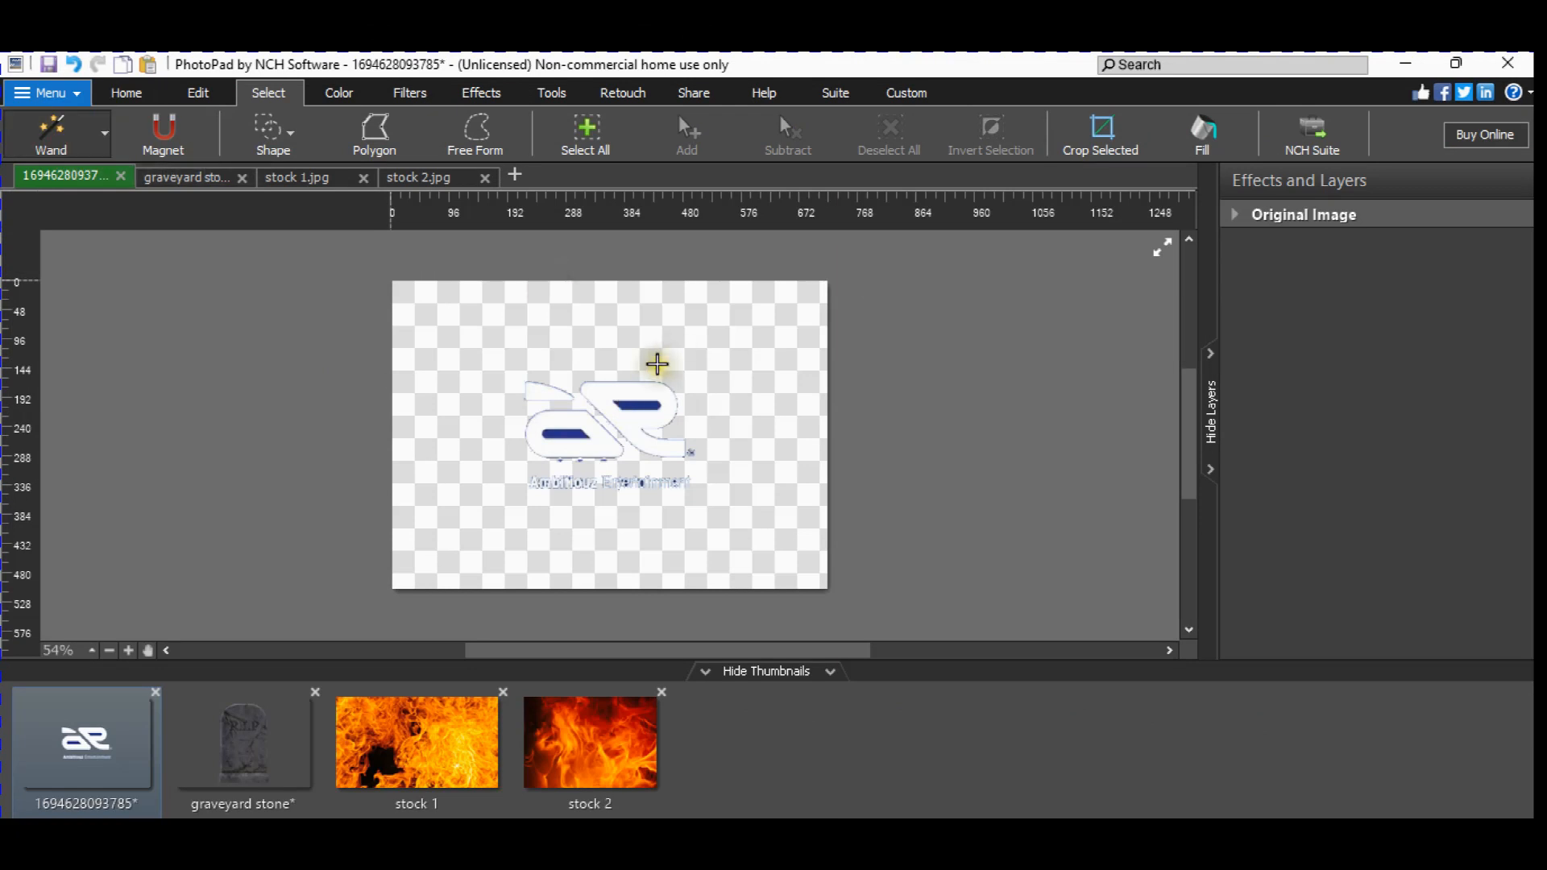
Delete the two remaining blue areas enclosed by the logo's large letters using the Wand tool.
left_click(639, 403)
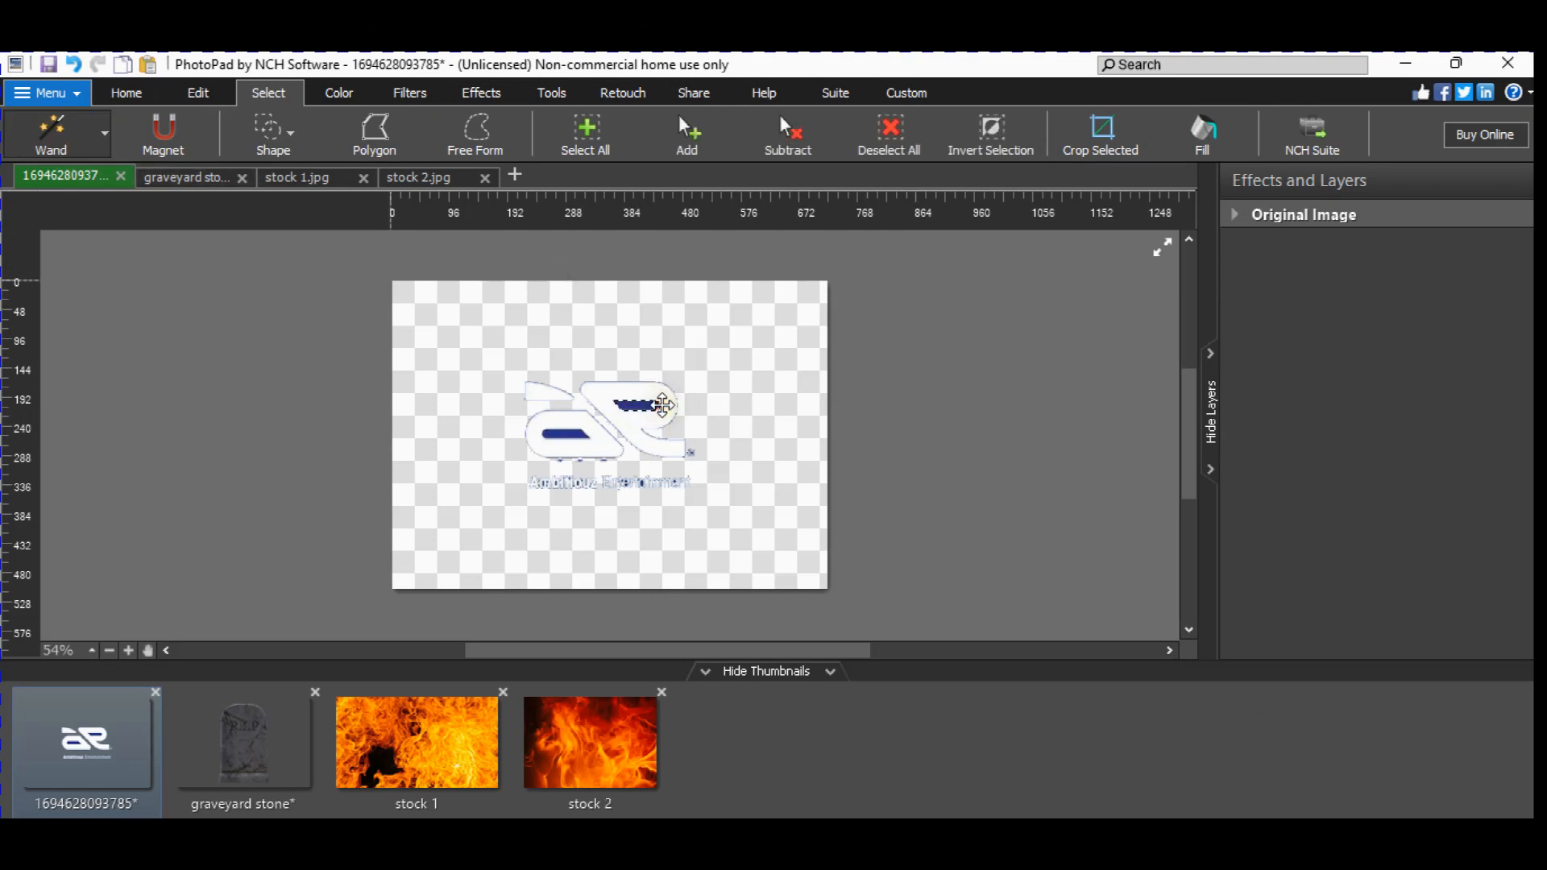
key("Delete")
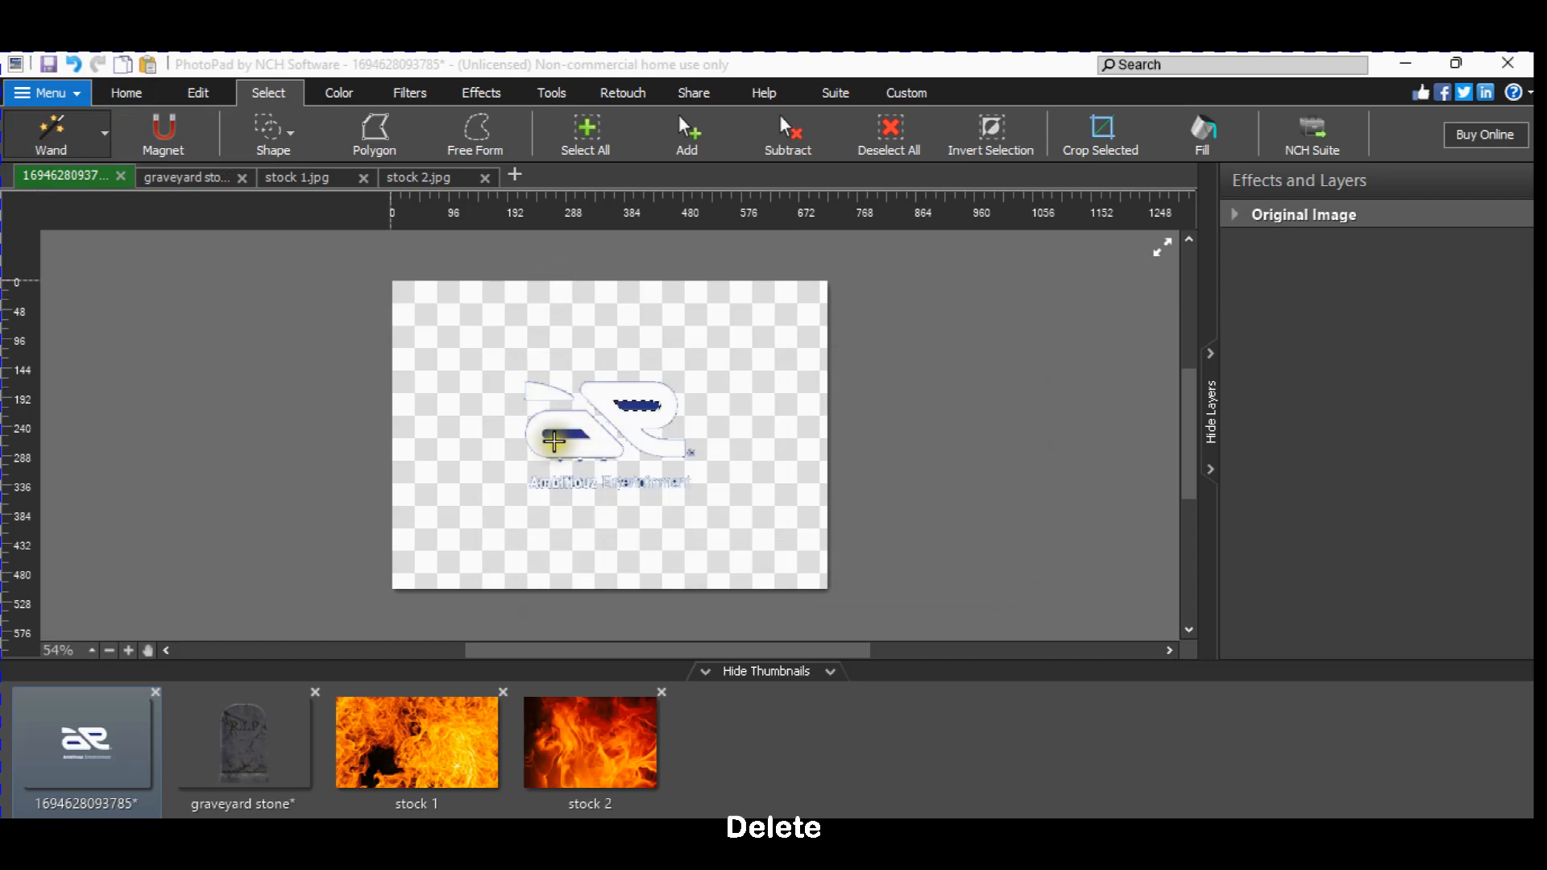
left_click(584, 435)
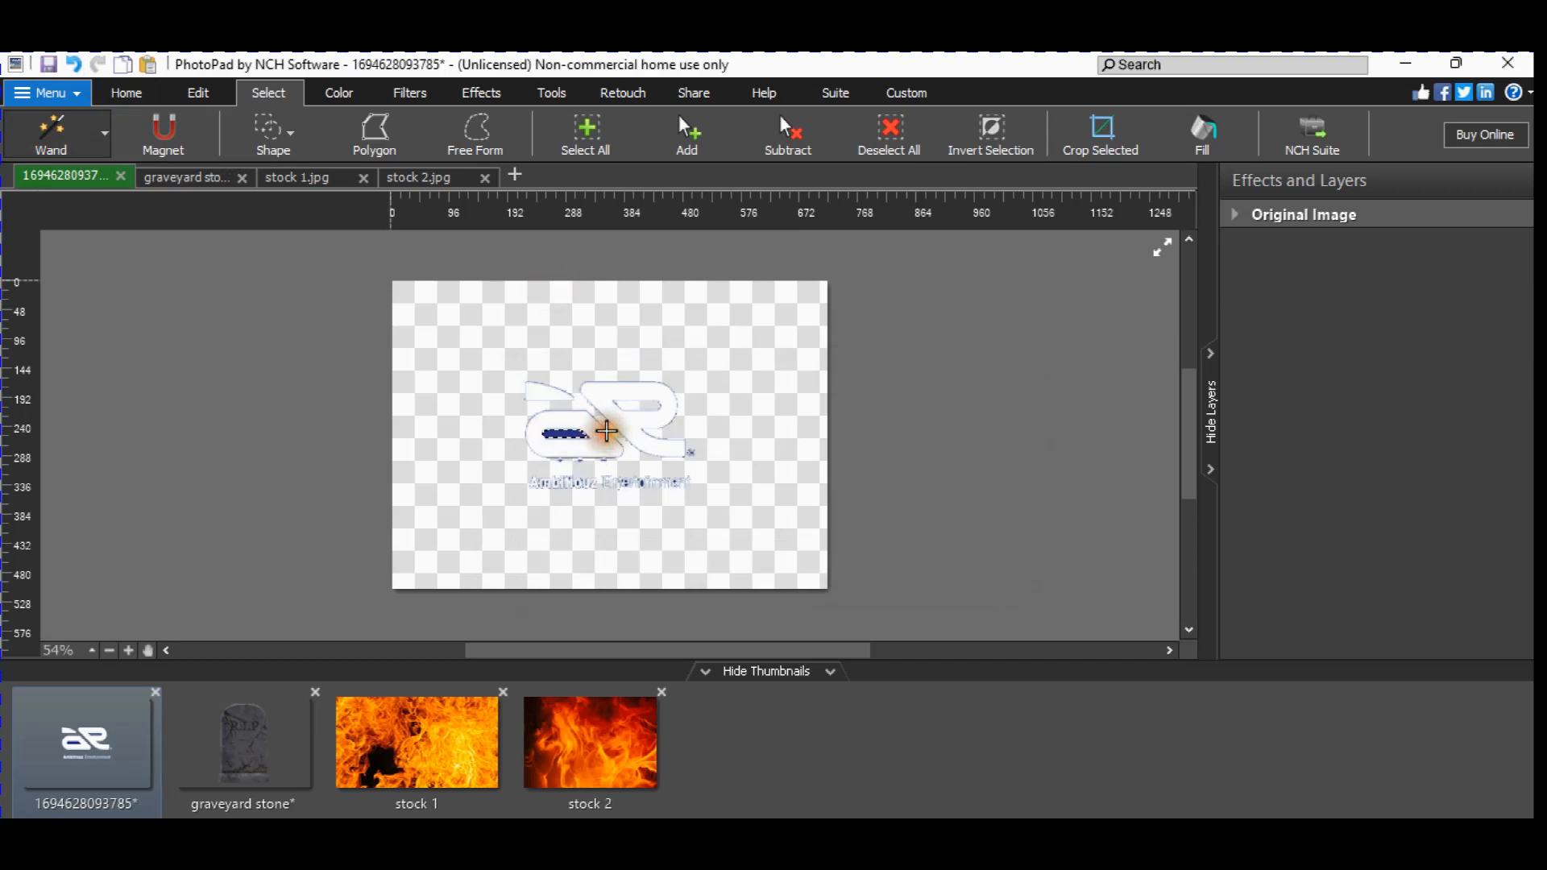
key("Delete")
Copy the whole logo onto the gravestone image and shrink it to 144 pixels high beneath the R.I.P lettering.
key("ctrl+a")
key("ctrl+c")
left_click(248, 749)
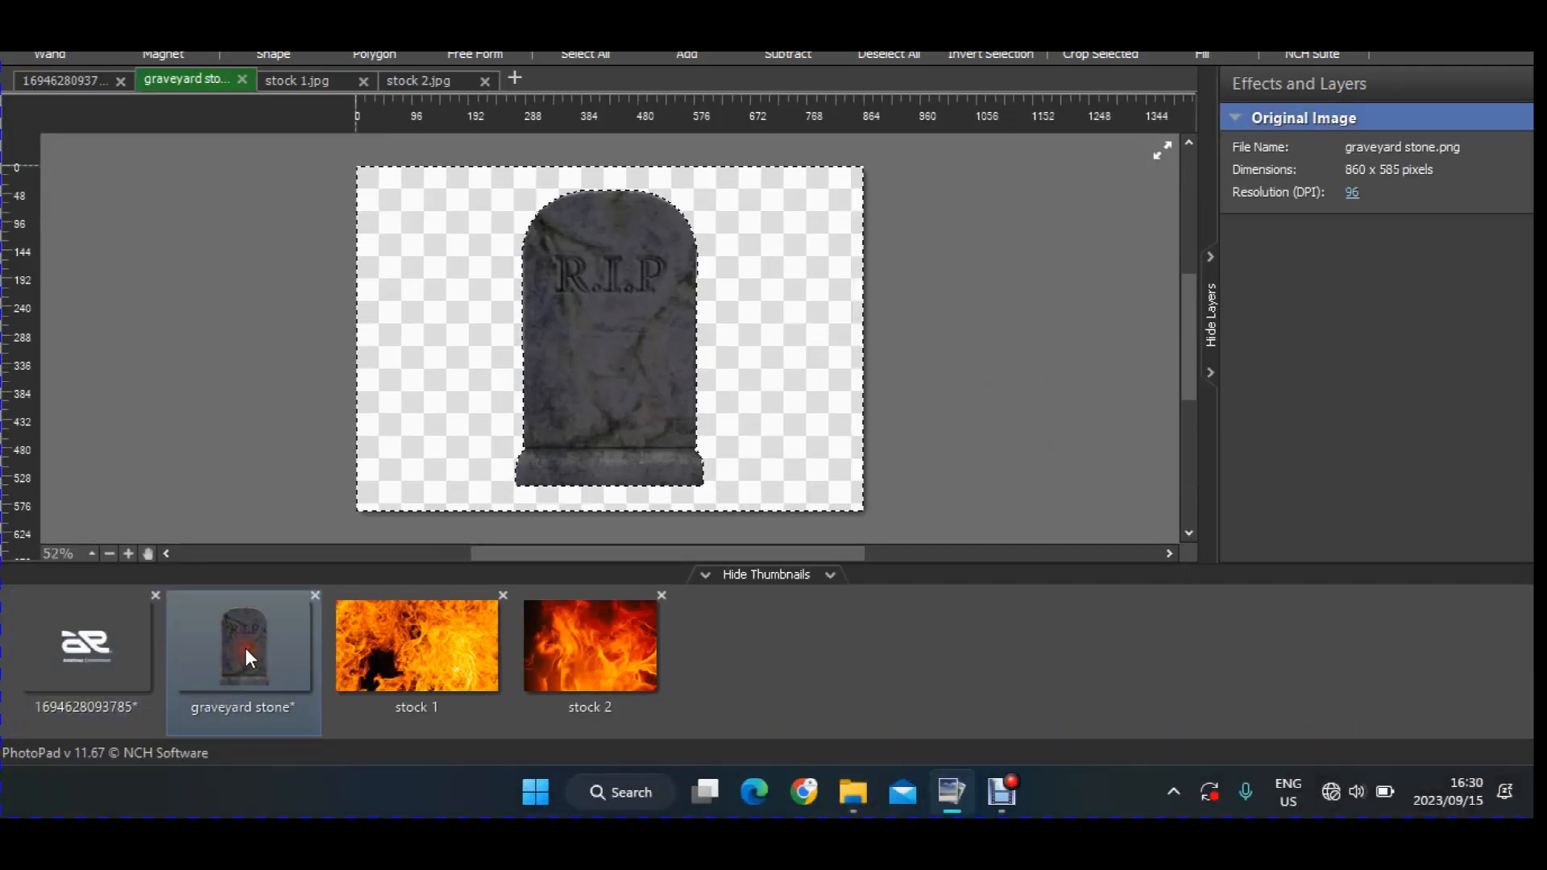
key("ctrl+v")
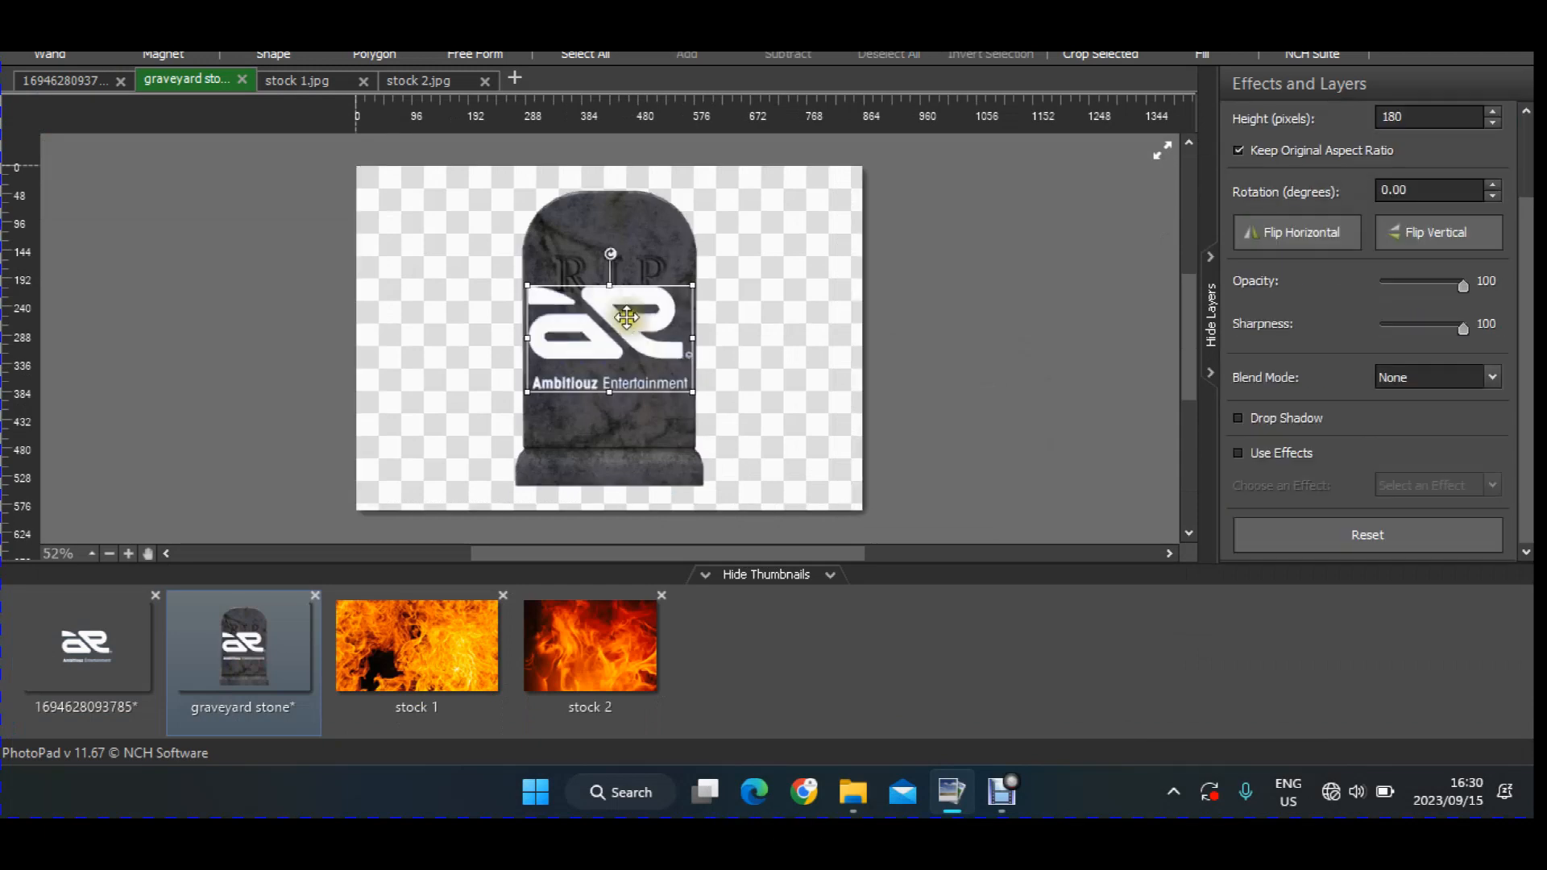
left_click(617, 290)
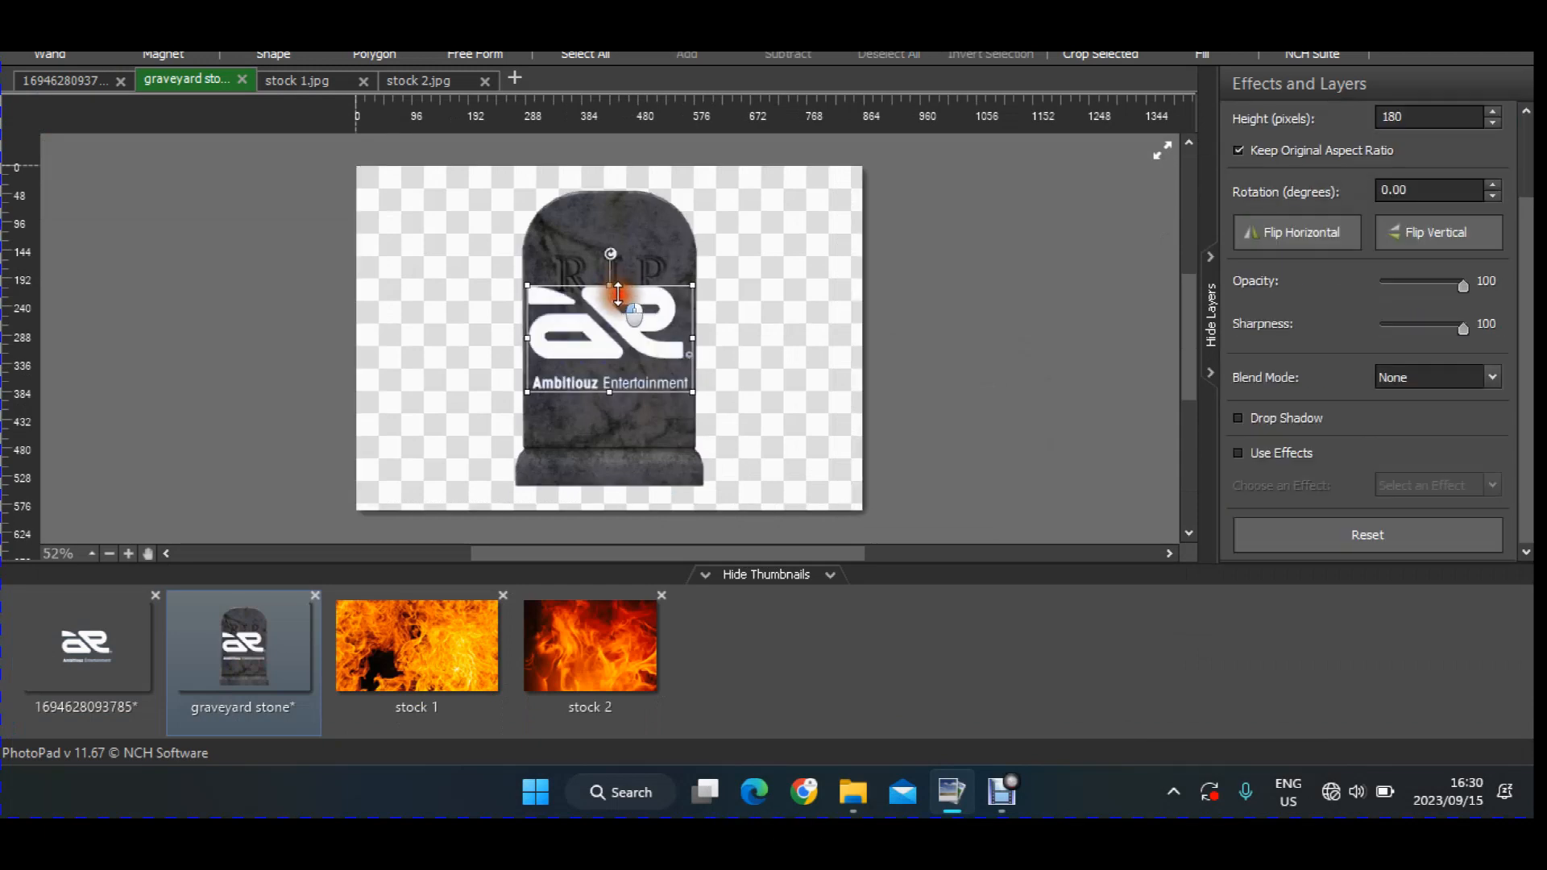
left_click_drag(618, 294, 622, 332)
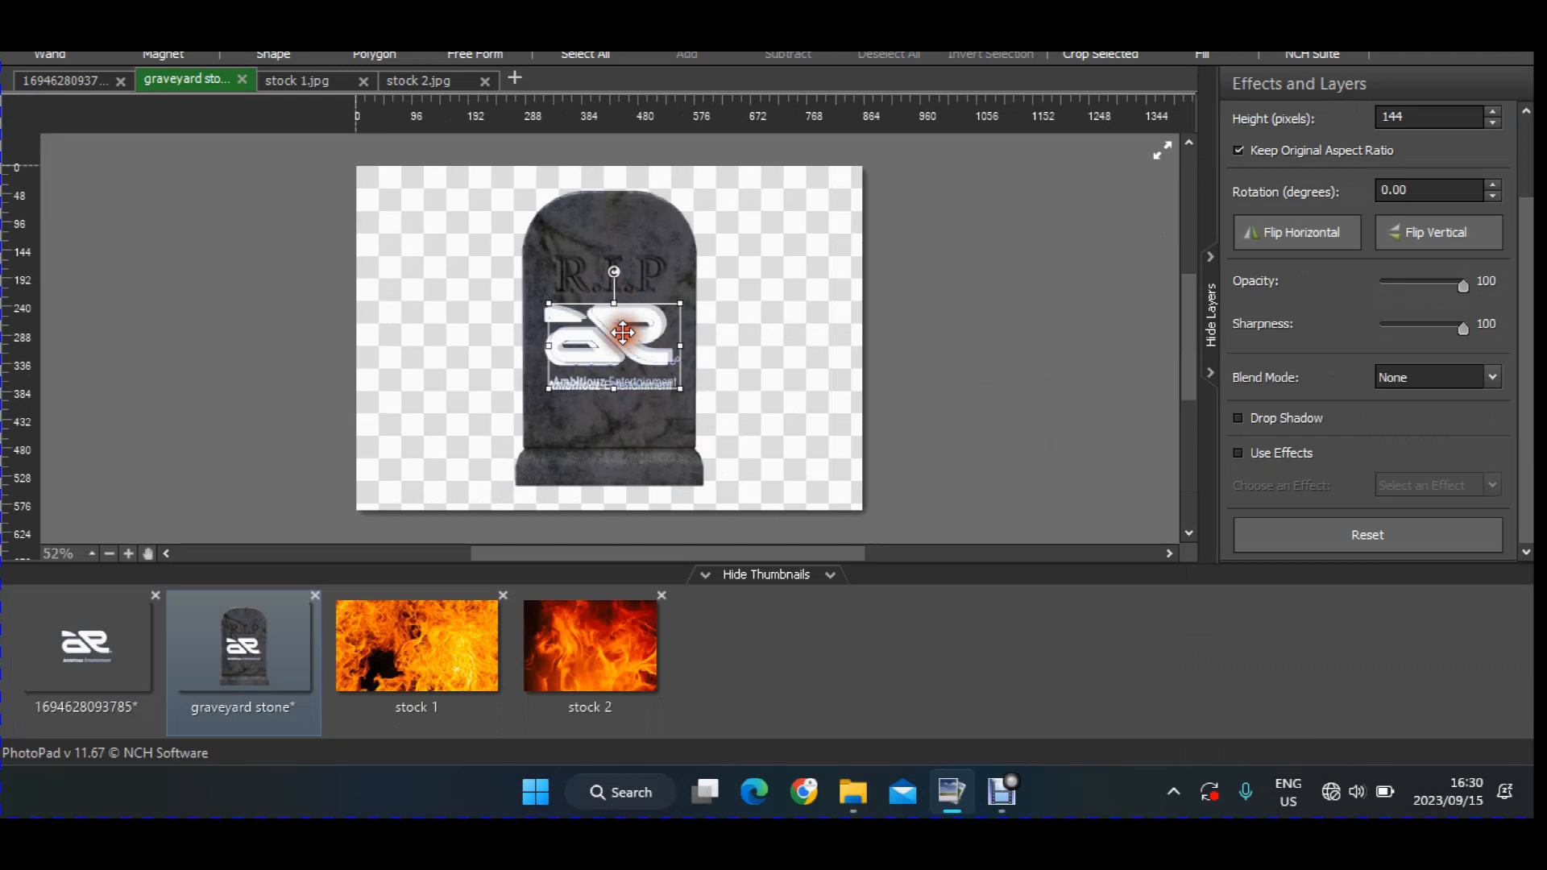
Try the Screen and Multiply blend modes on the pasted logo layer.
left_click(1427, 377)
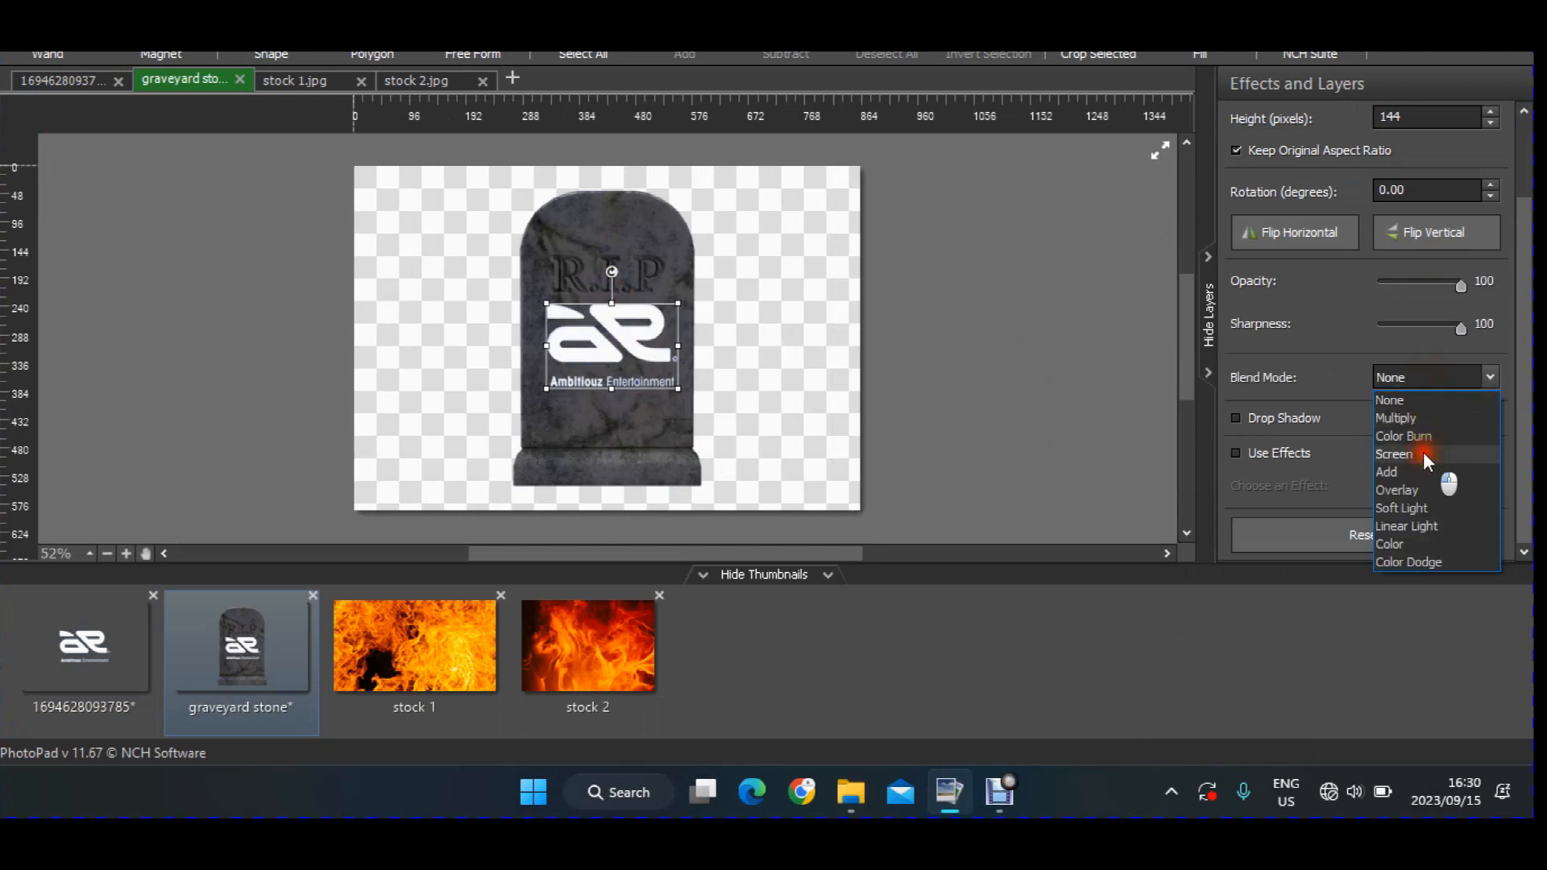
left_click(1423, 453)
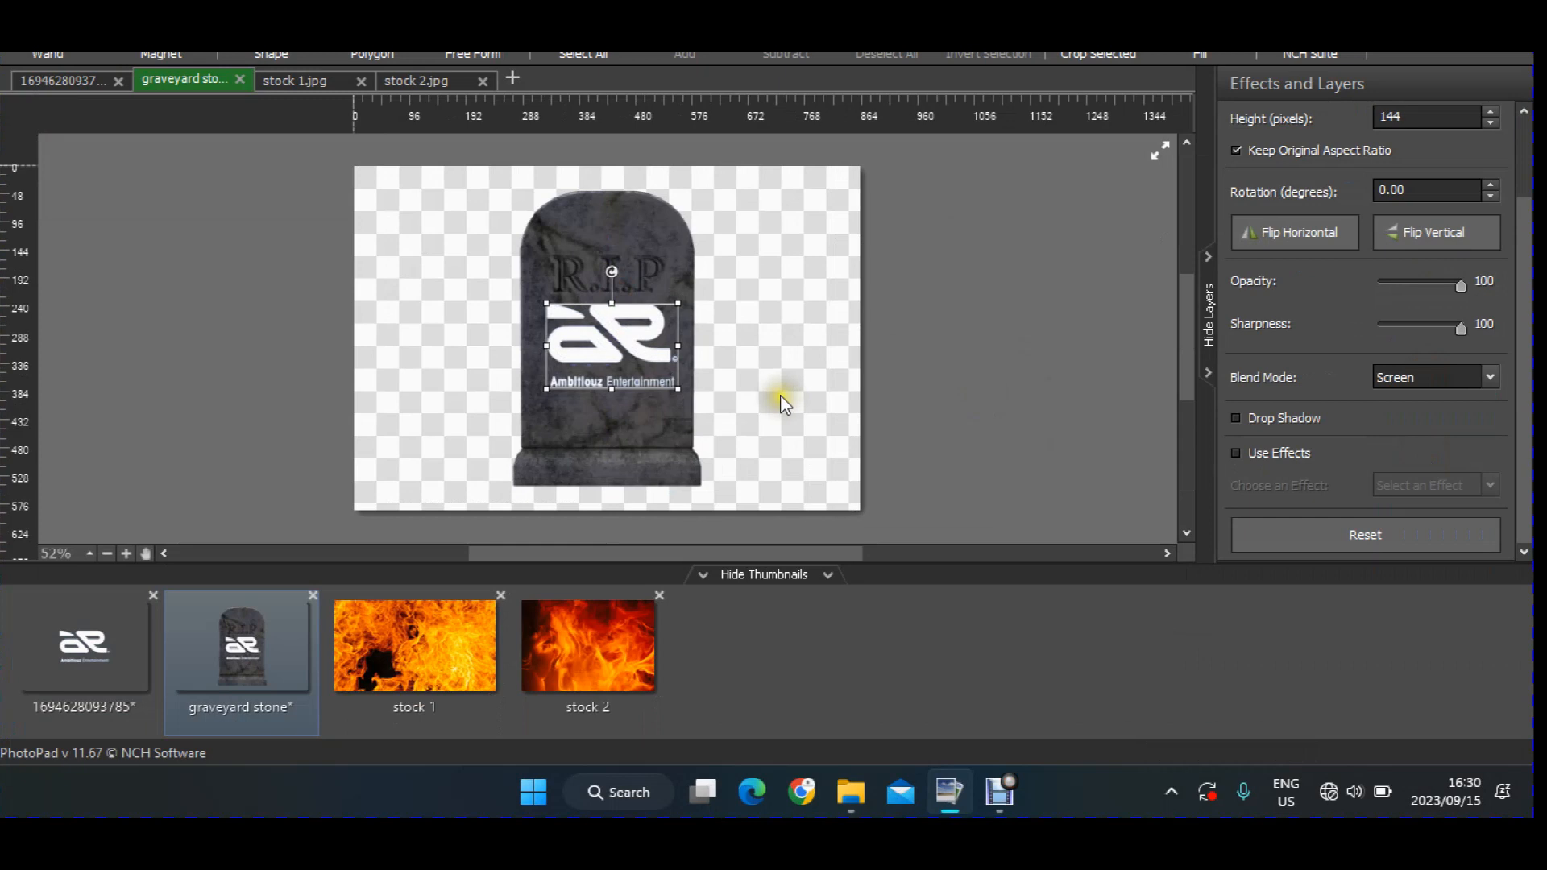
left_click(636, 432)
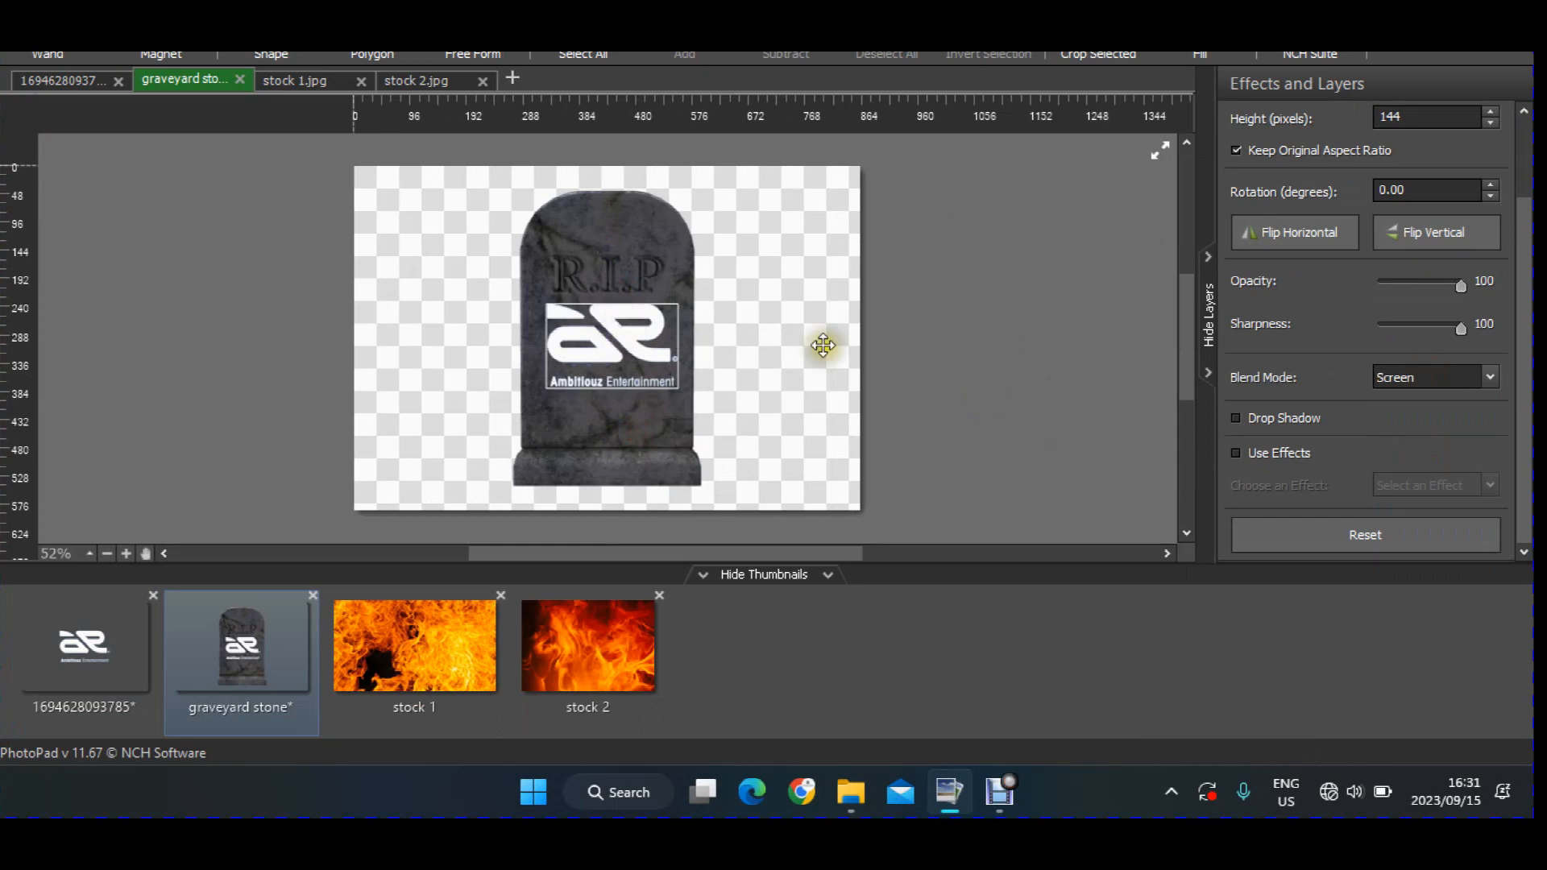
left_click(1415, 386)
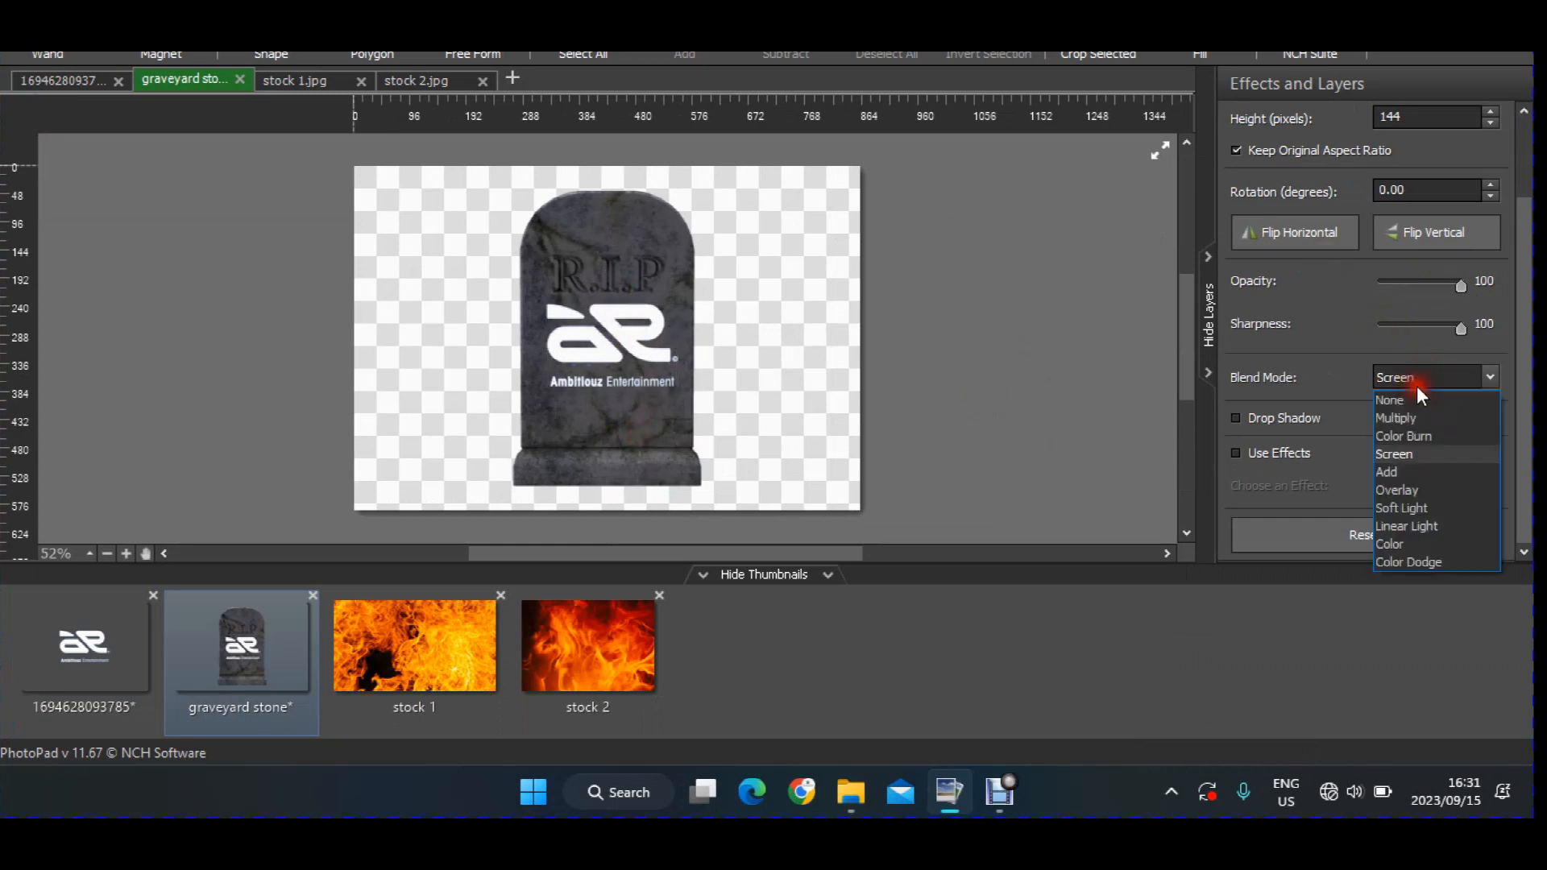
left_click(1422, 421)
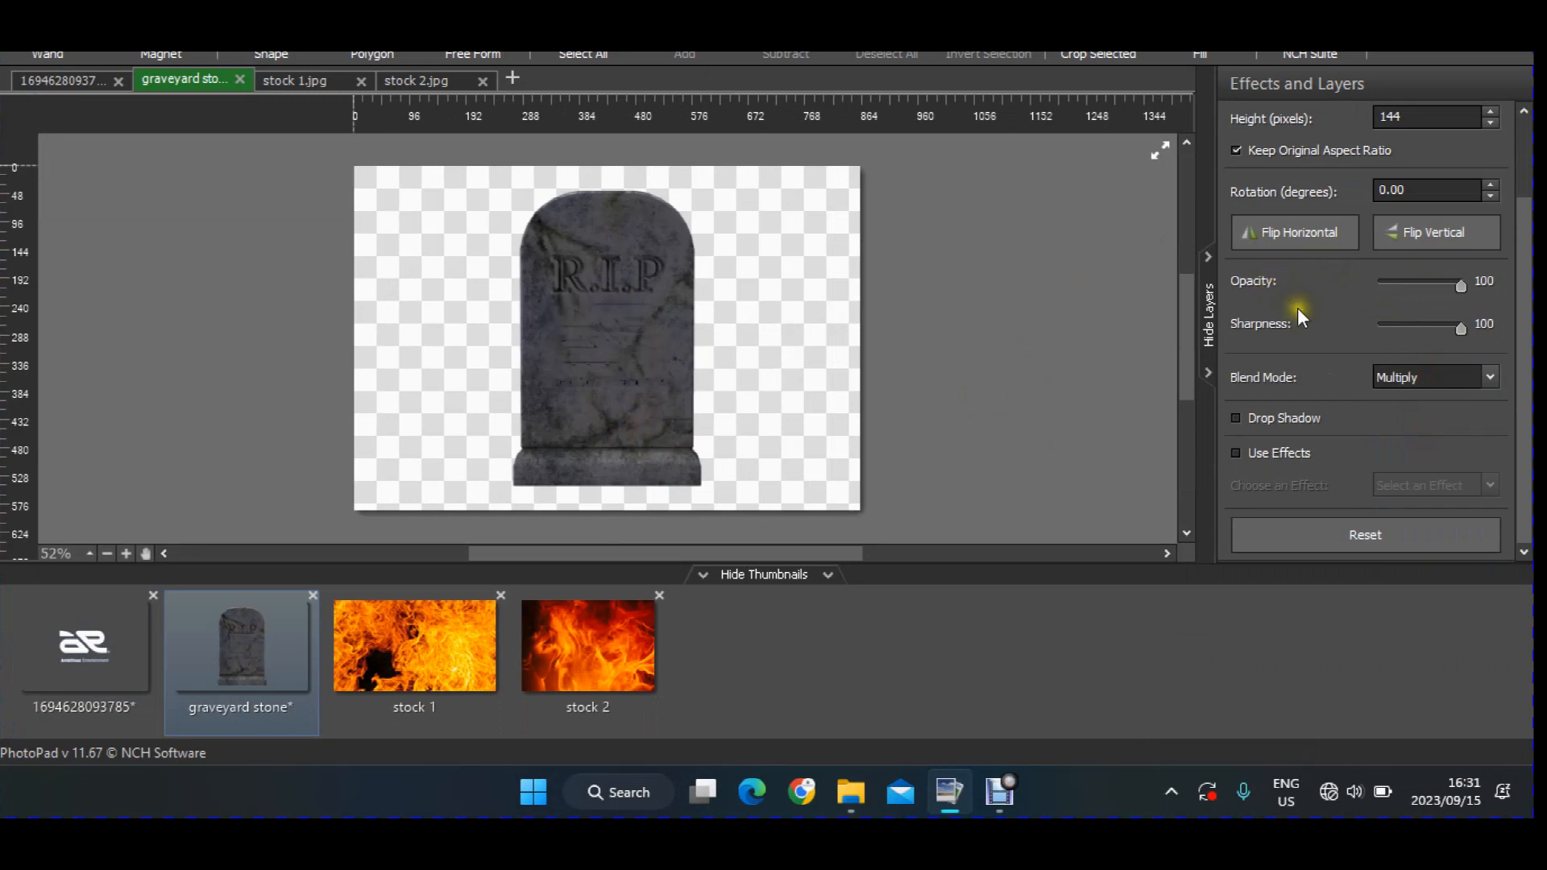
Set the pasted logo's blend mode to Linear Light and its opacity to 53.
left_click(1398, 375)
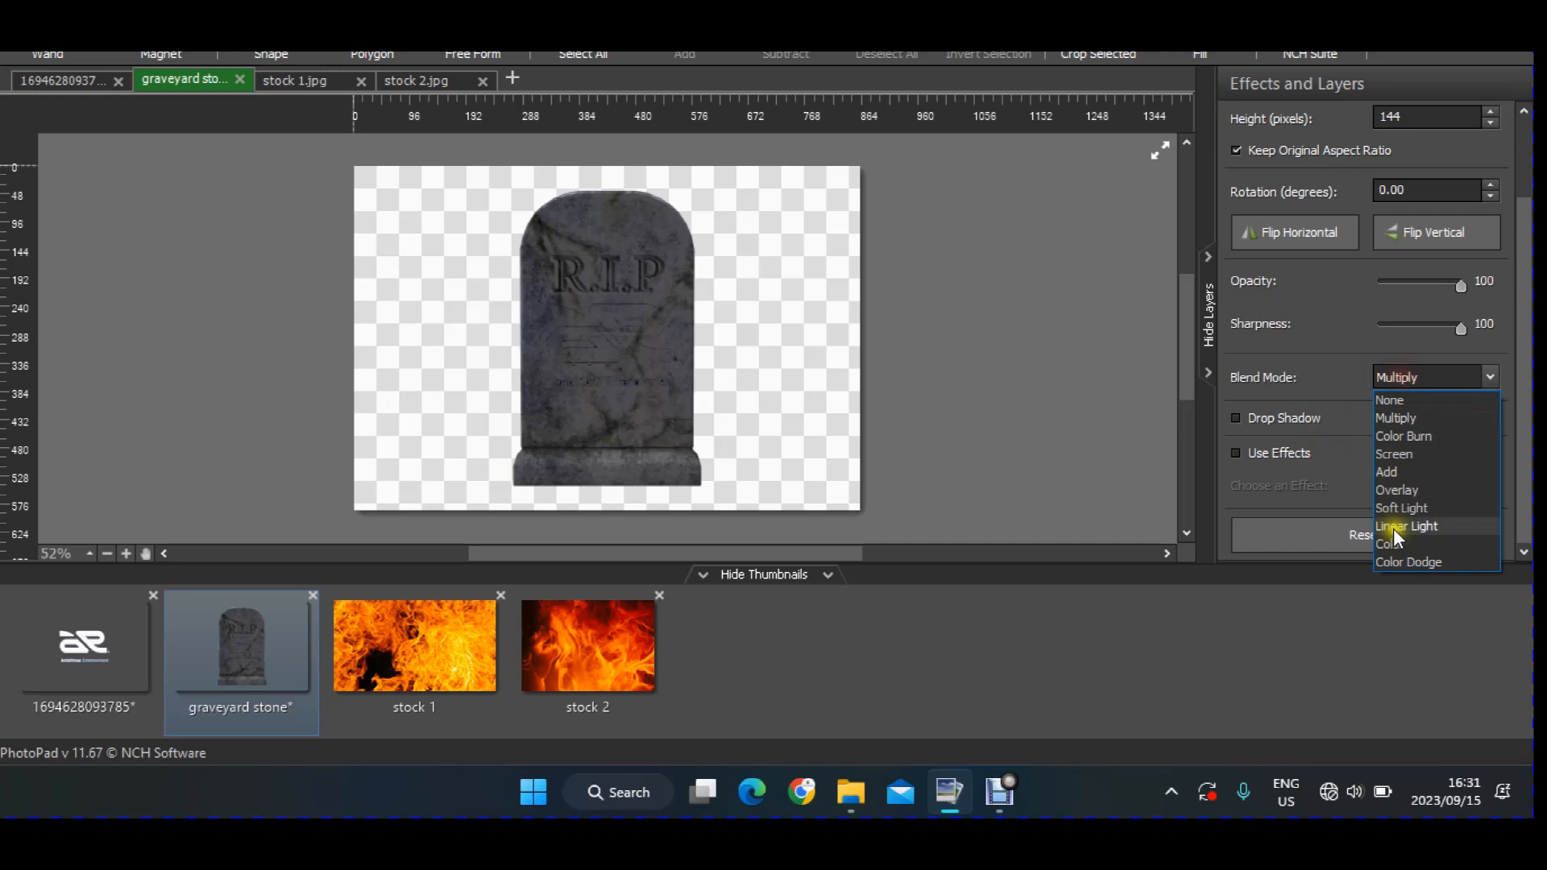
left_click(1417, 525)
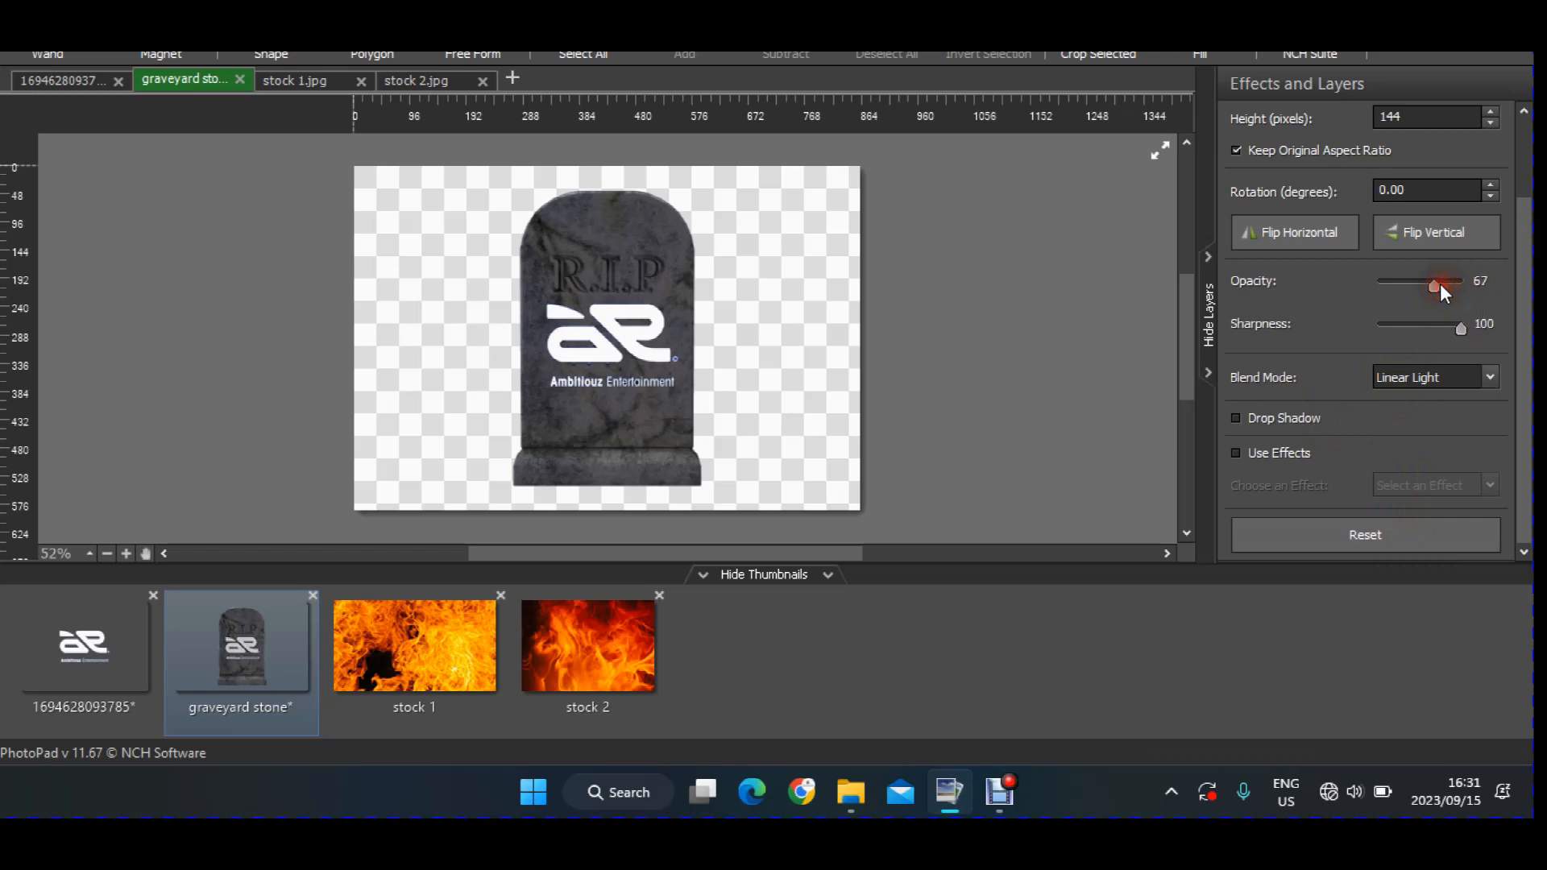
left_click_drag(1439, 283, 1422, 282)
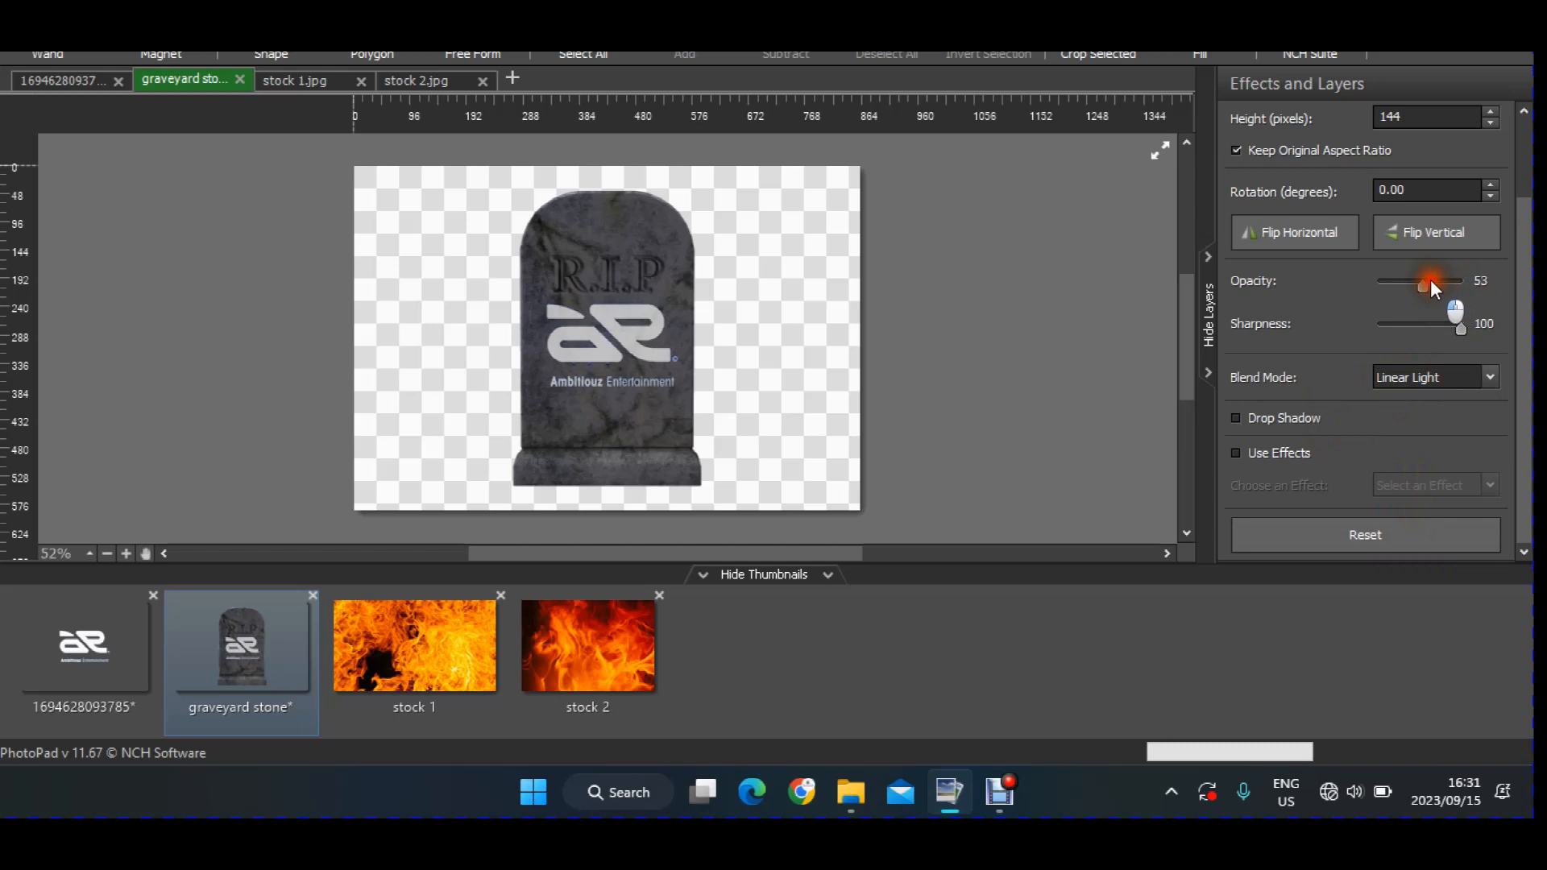
left_click(635, 341)
left_click(945, 363)
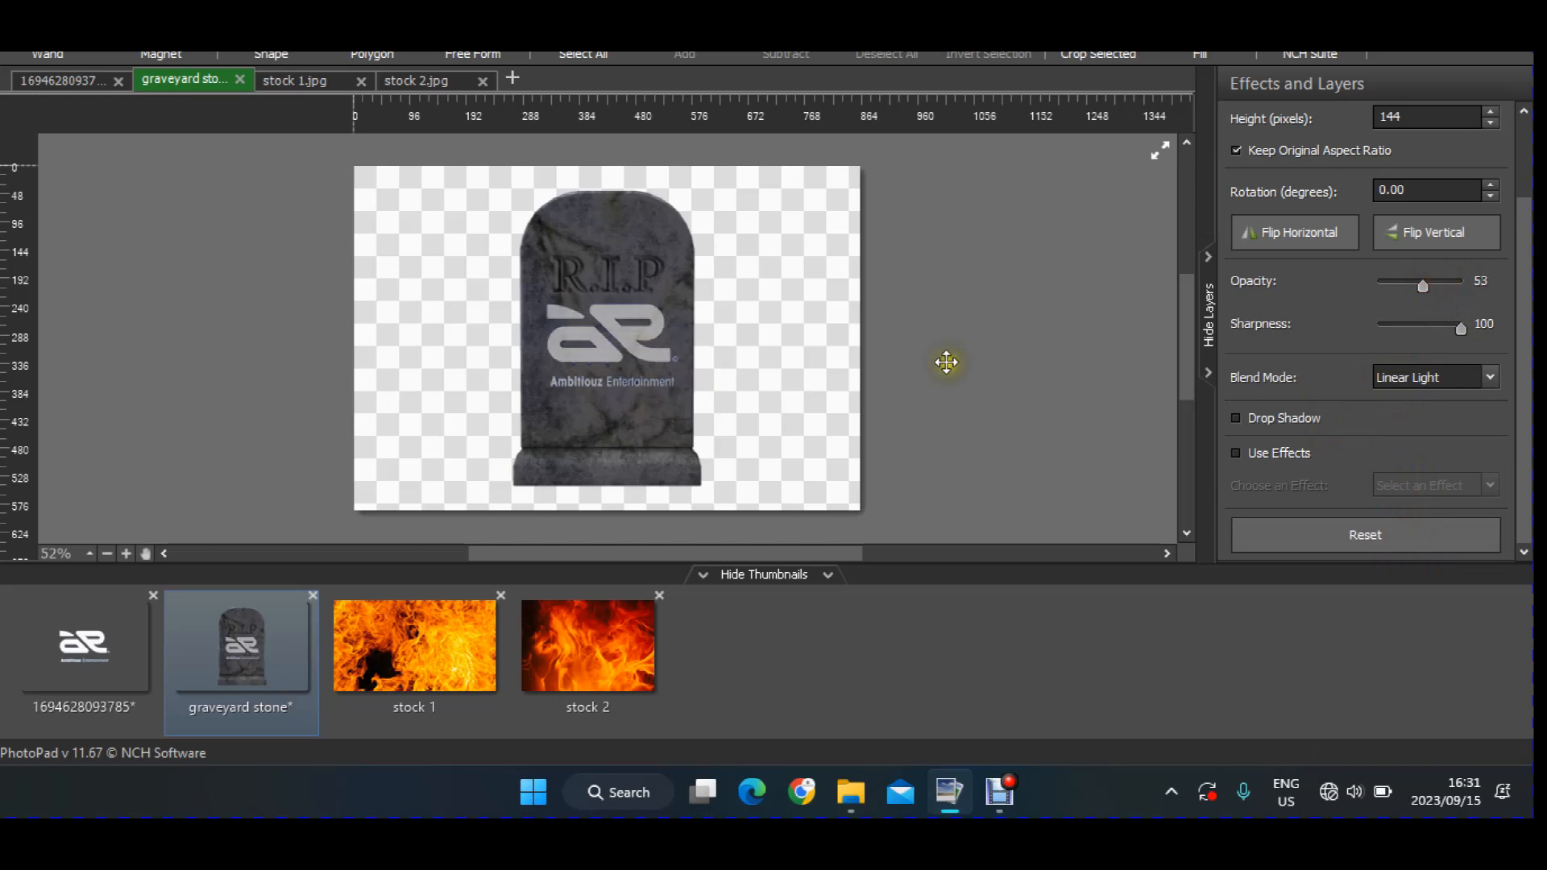
Save the gravestone composite to the Desktop as a PNG named graveyard stone1, without reducing its color palette.
left_click(48, 93)
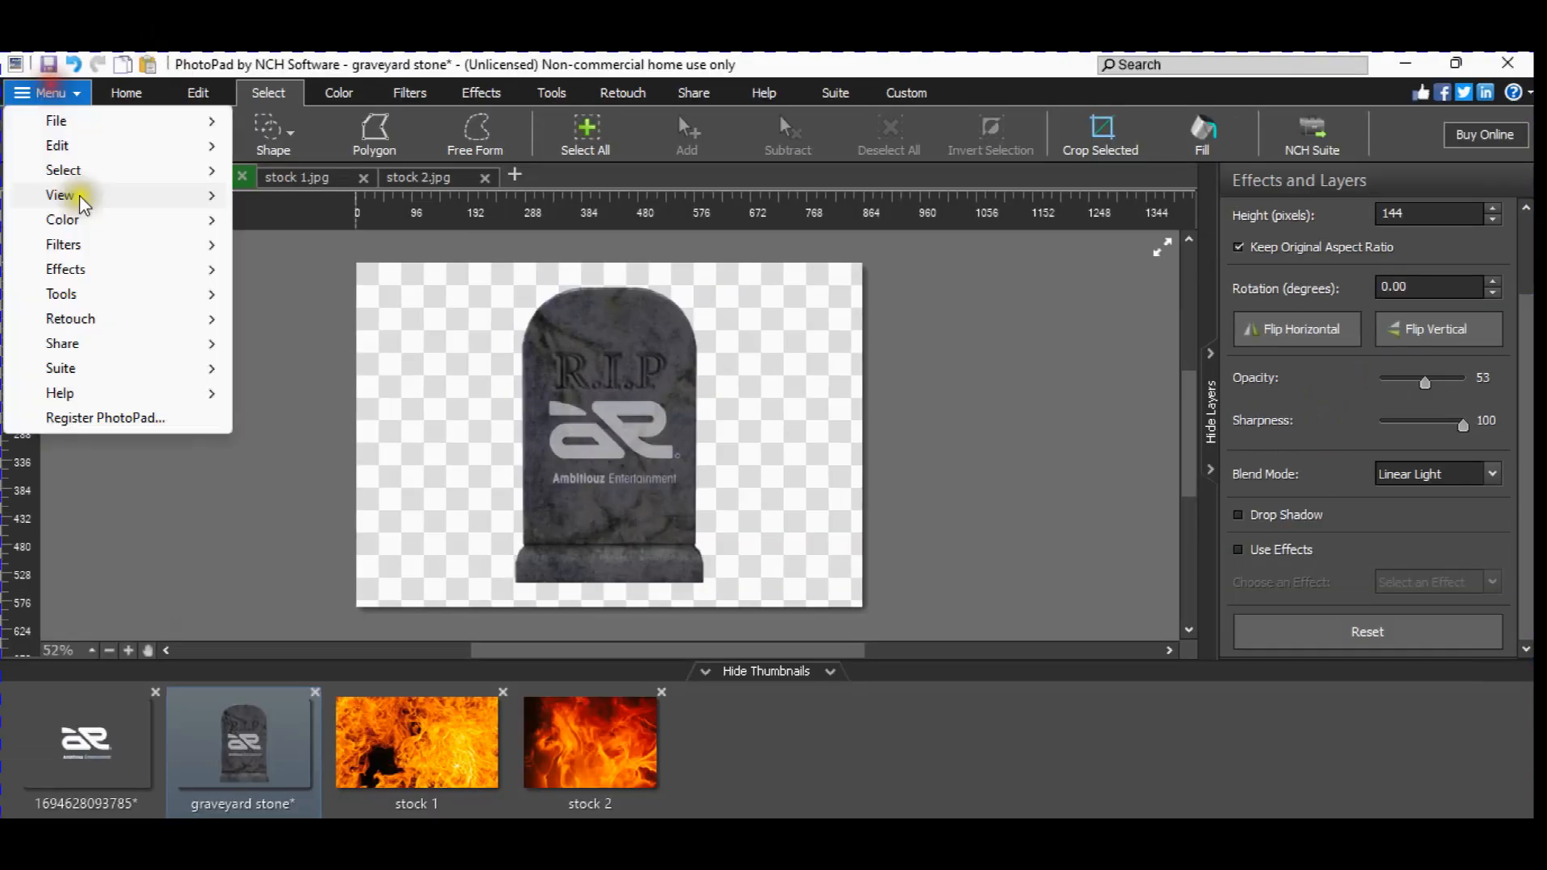
mouse_move(120, 120)
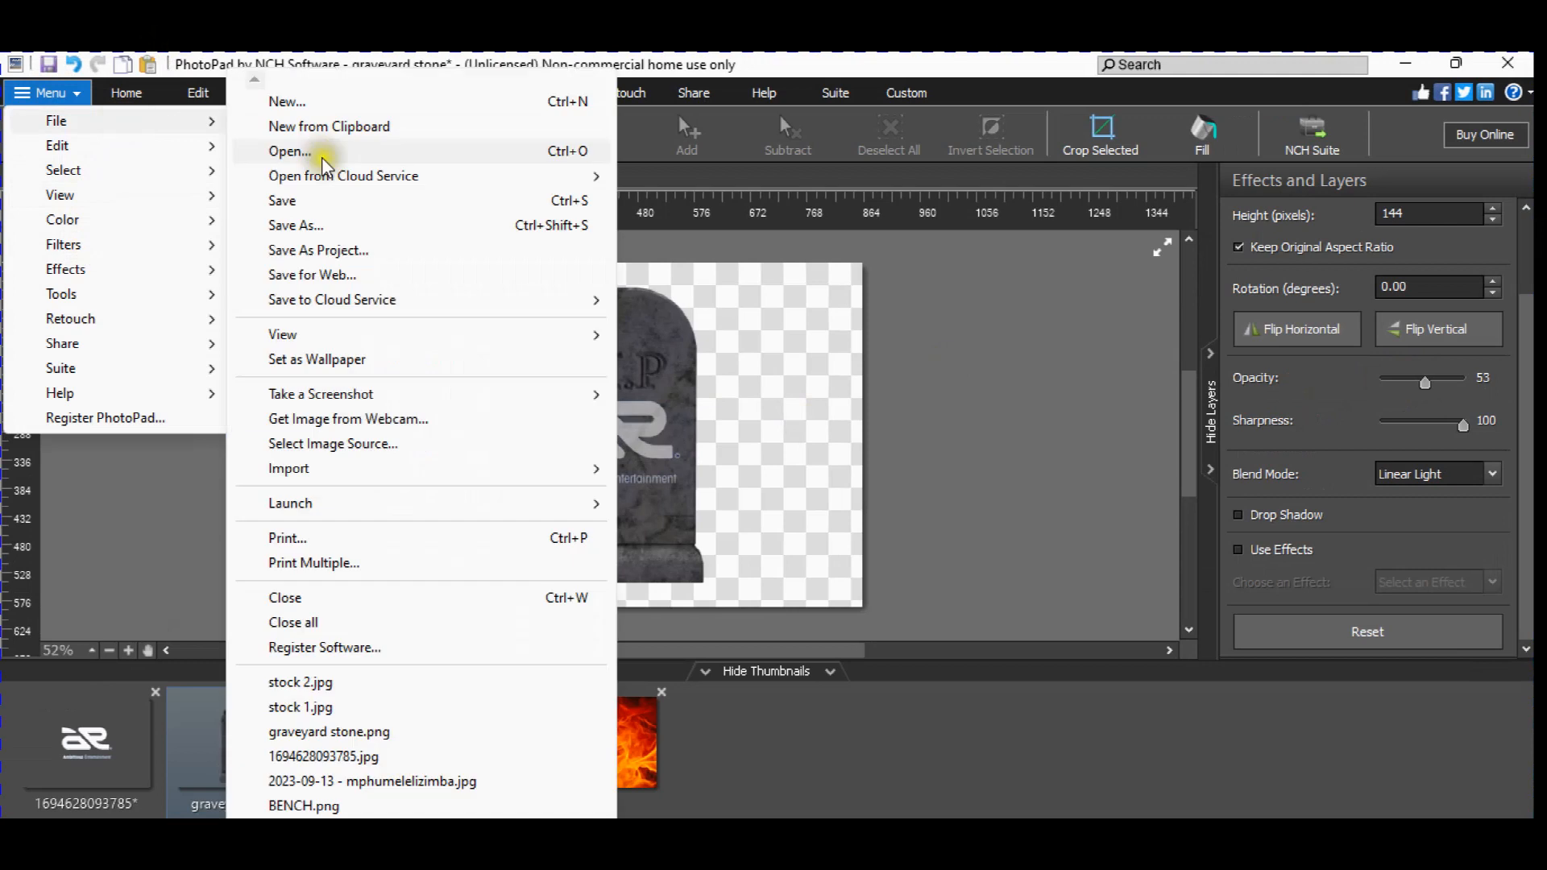
left_click(312, 225)
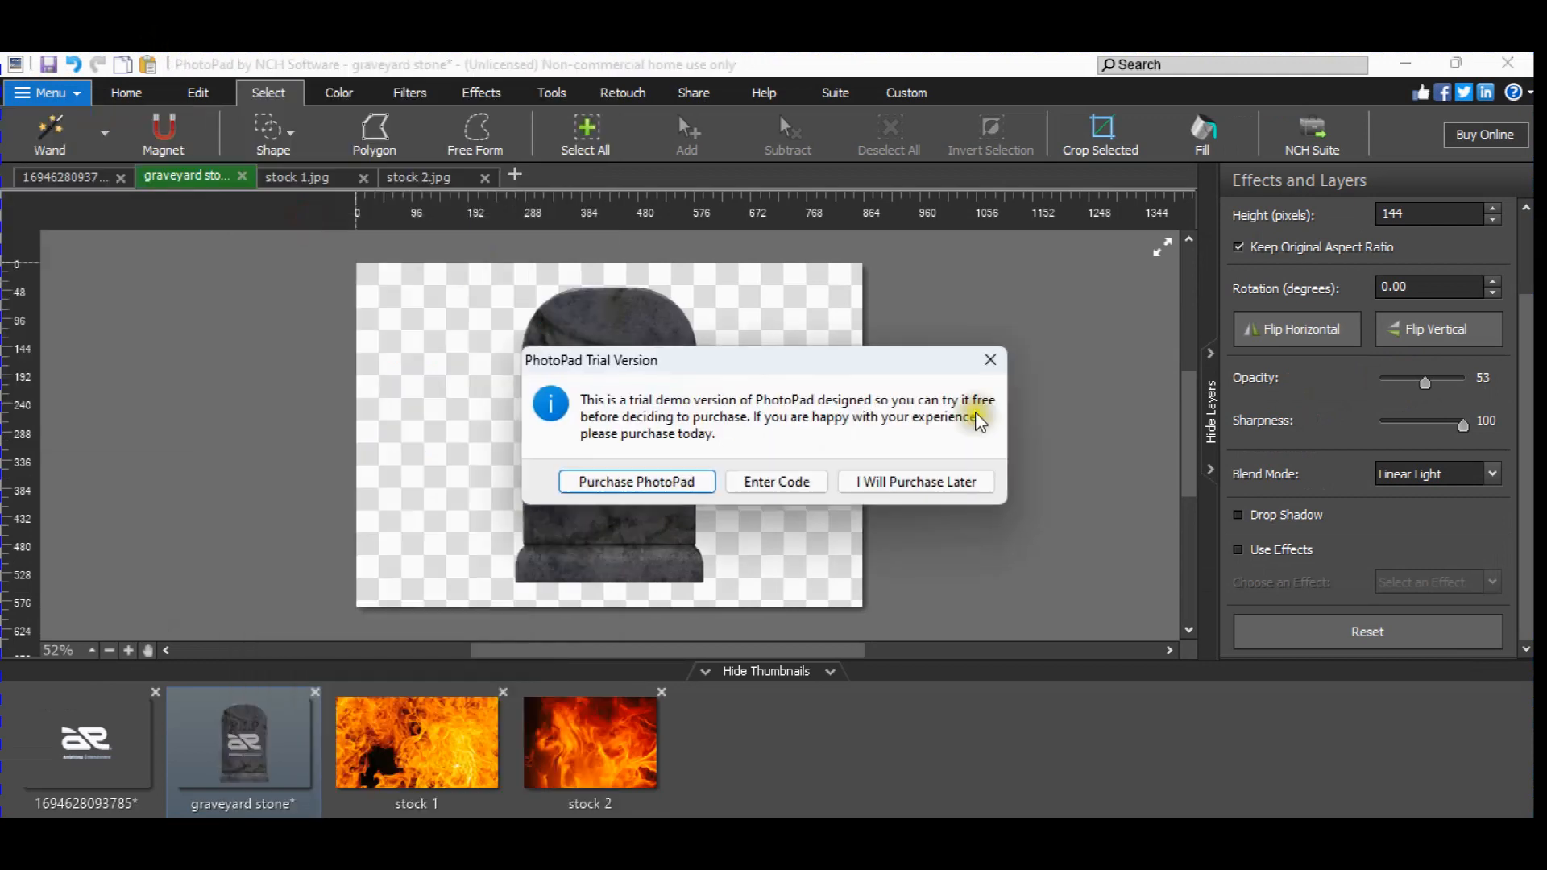
left_click(971, 477)
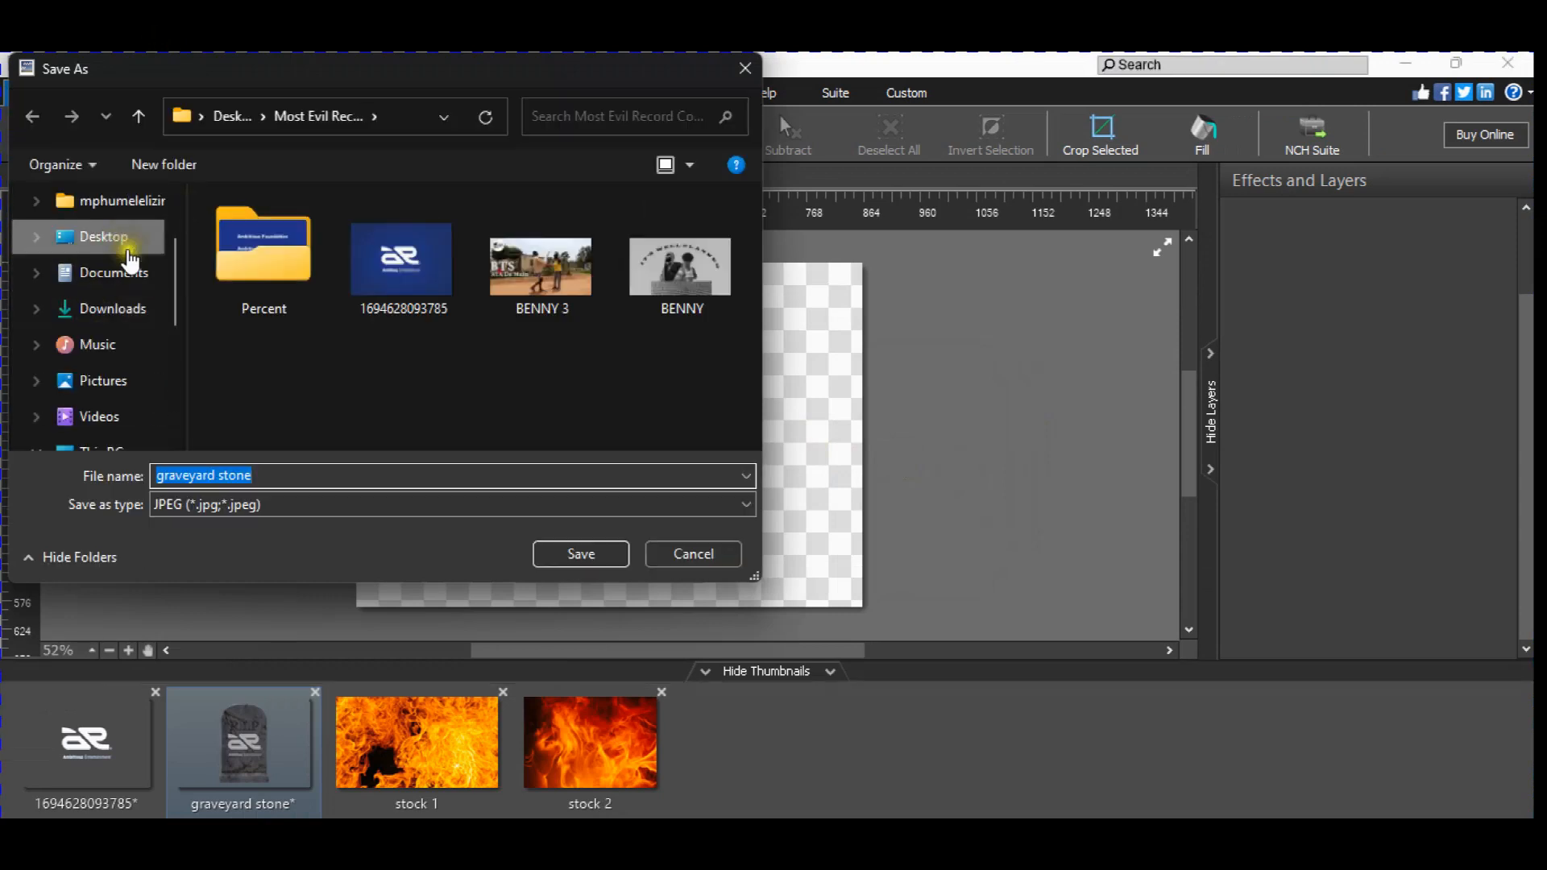
left_click(121, 237)
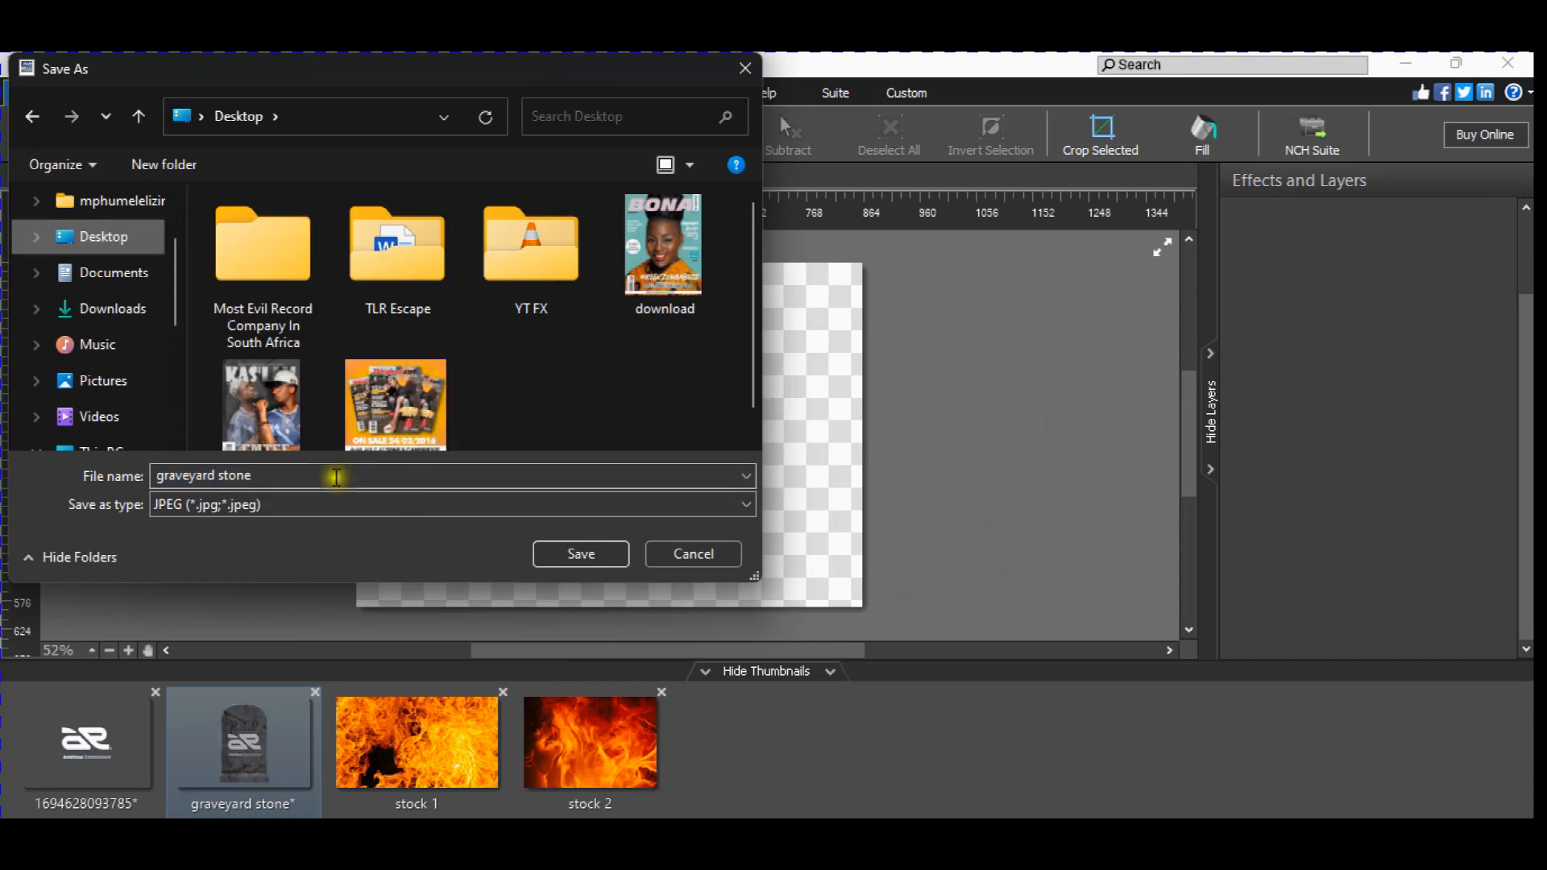
left_click(336, 476)
key("Right")
type("1")
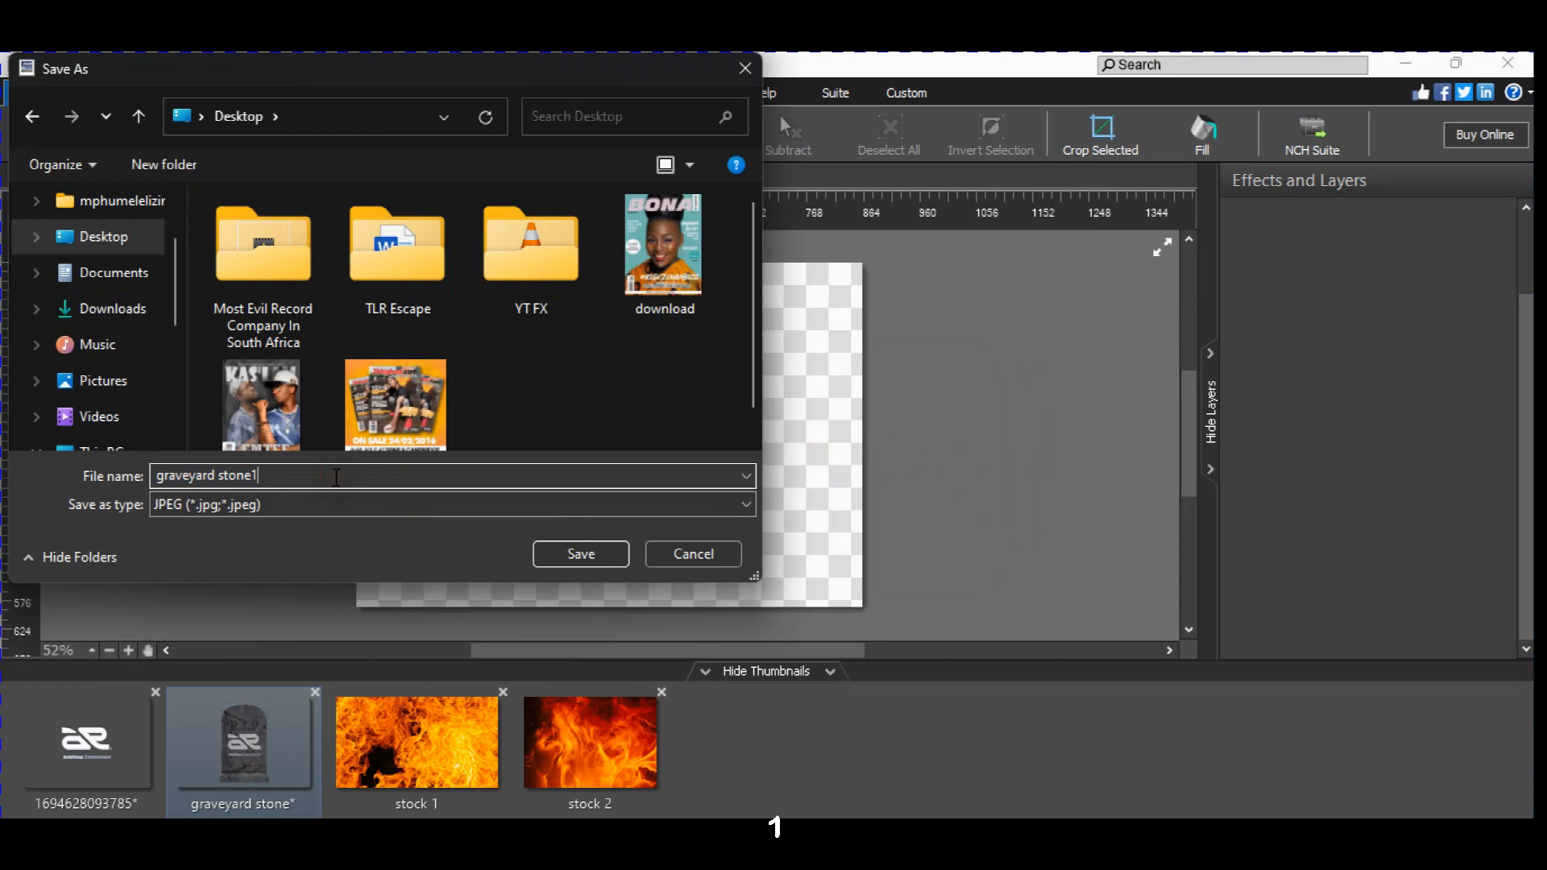
left_click(577, 558)
left_click(581, 556)
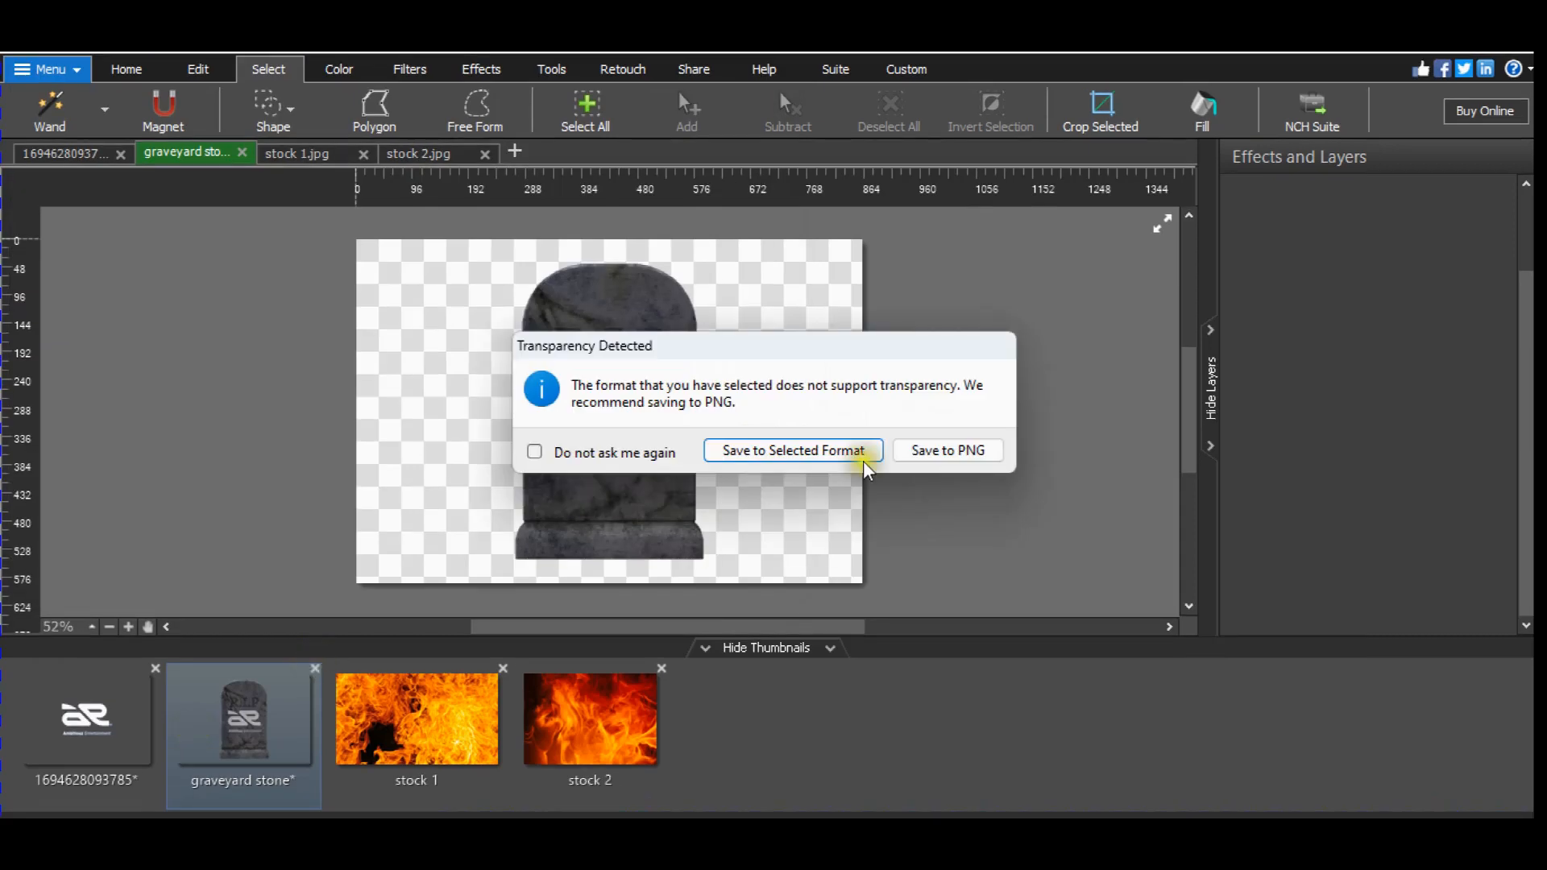
left_click(955, 451)
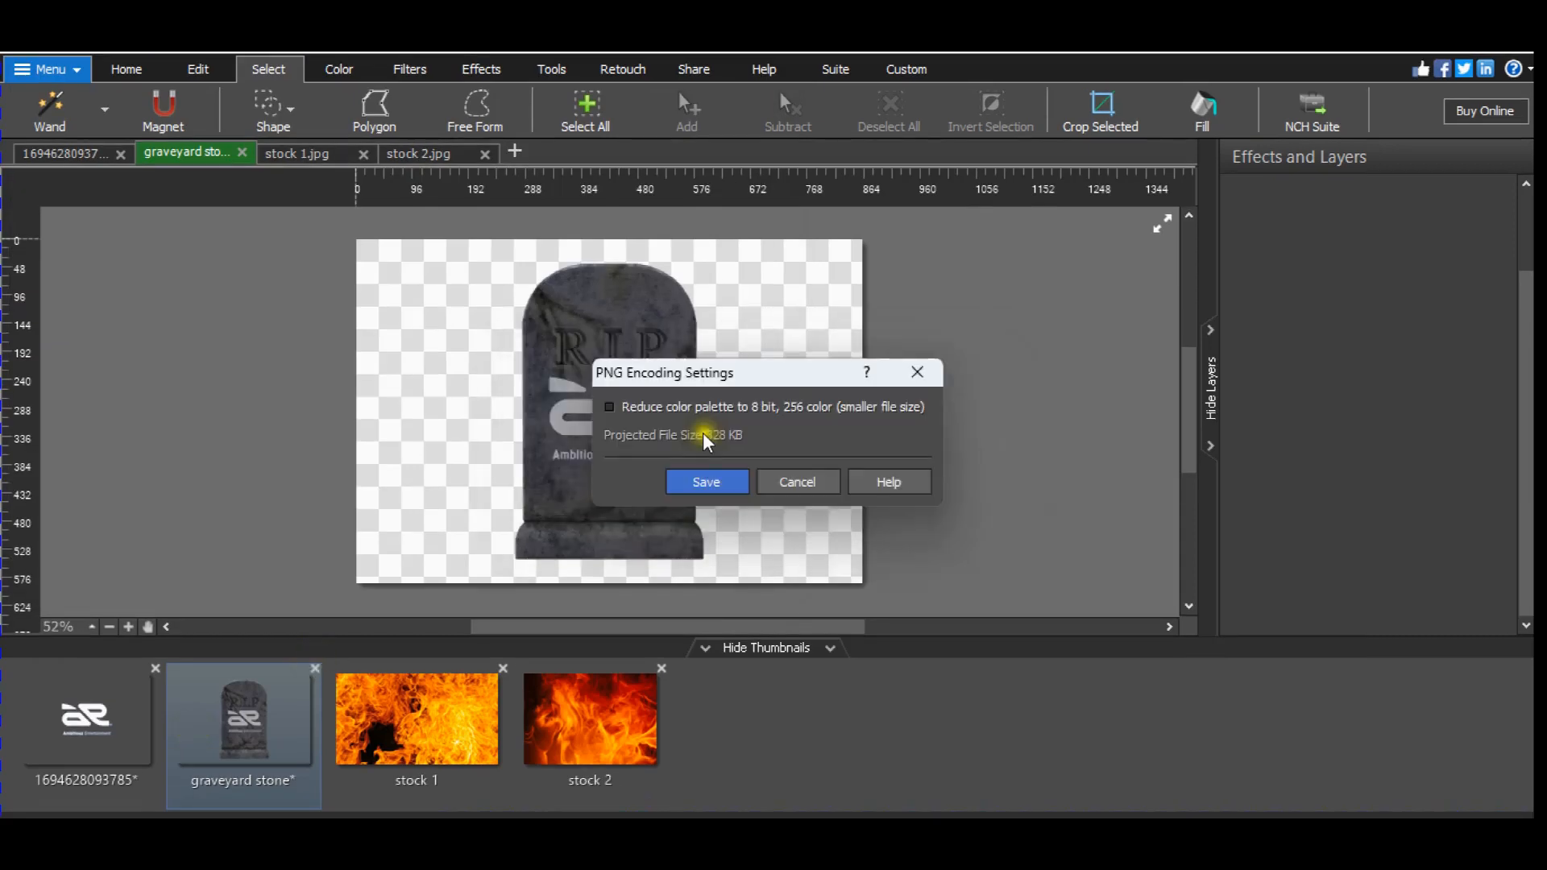
left_click(707, 482)
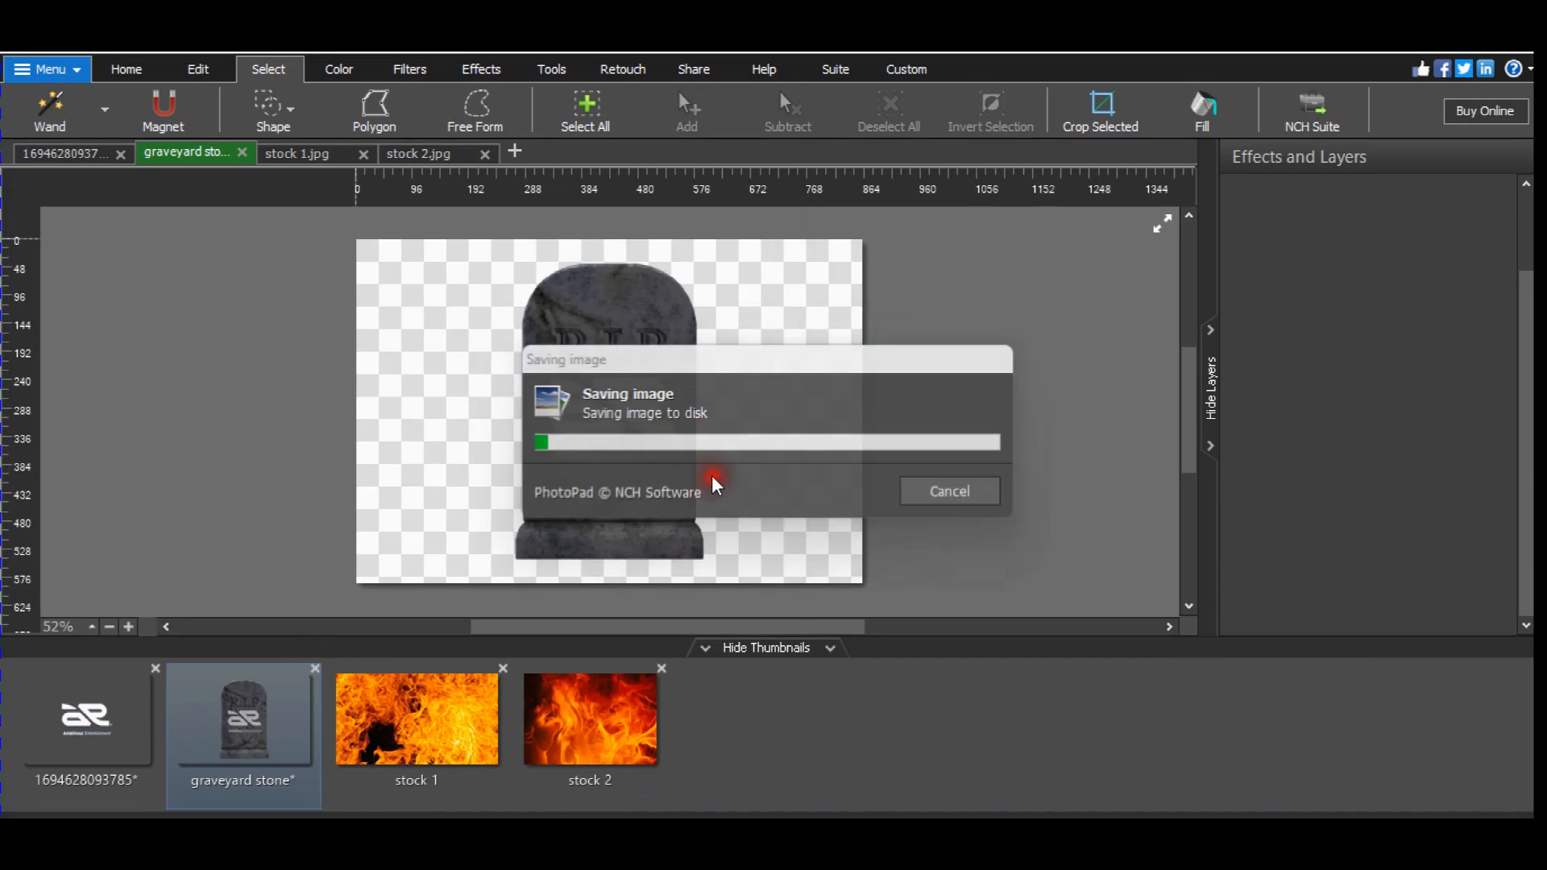
Close the gravestone and logo images, discarding unsaved changes for all unsaved projects.
left_click(314, 668)
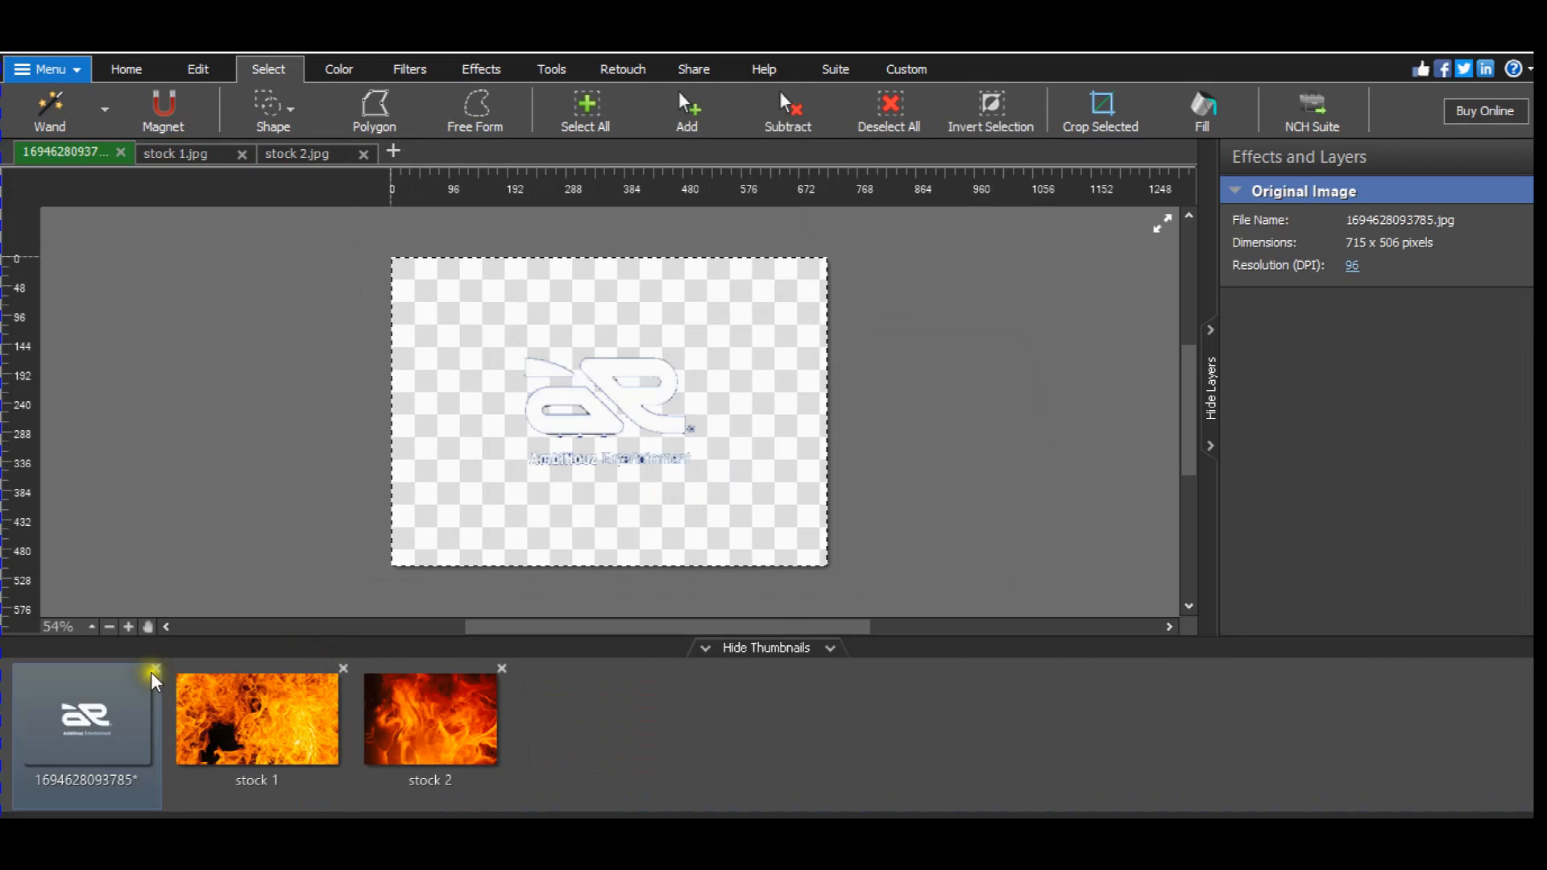
left_click(156, 669)
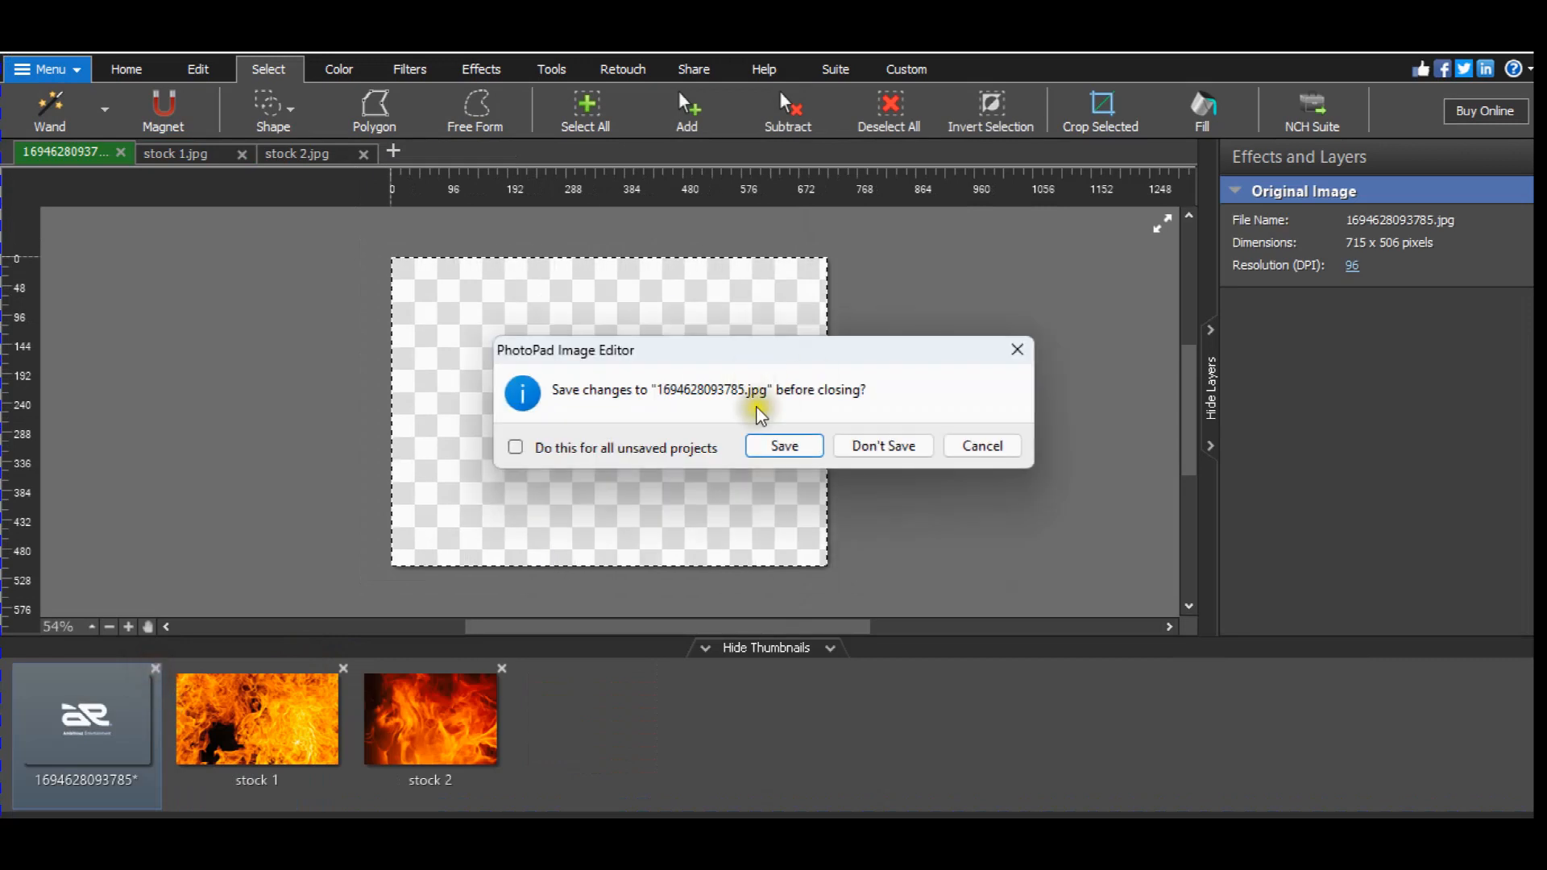
left_click(705, 448)
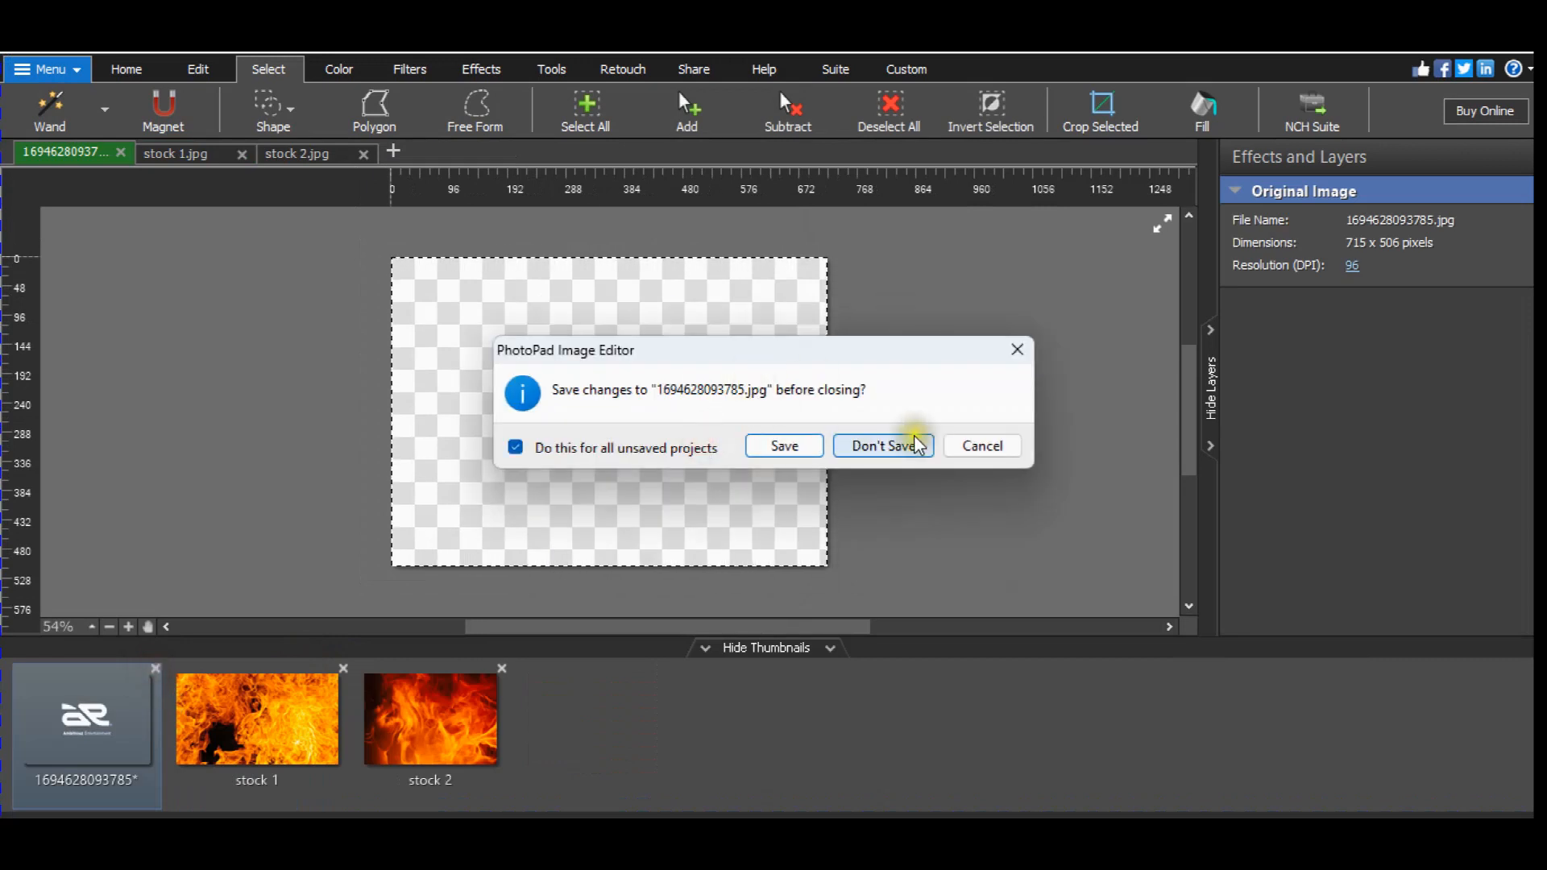
left_click(898, 451)
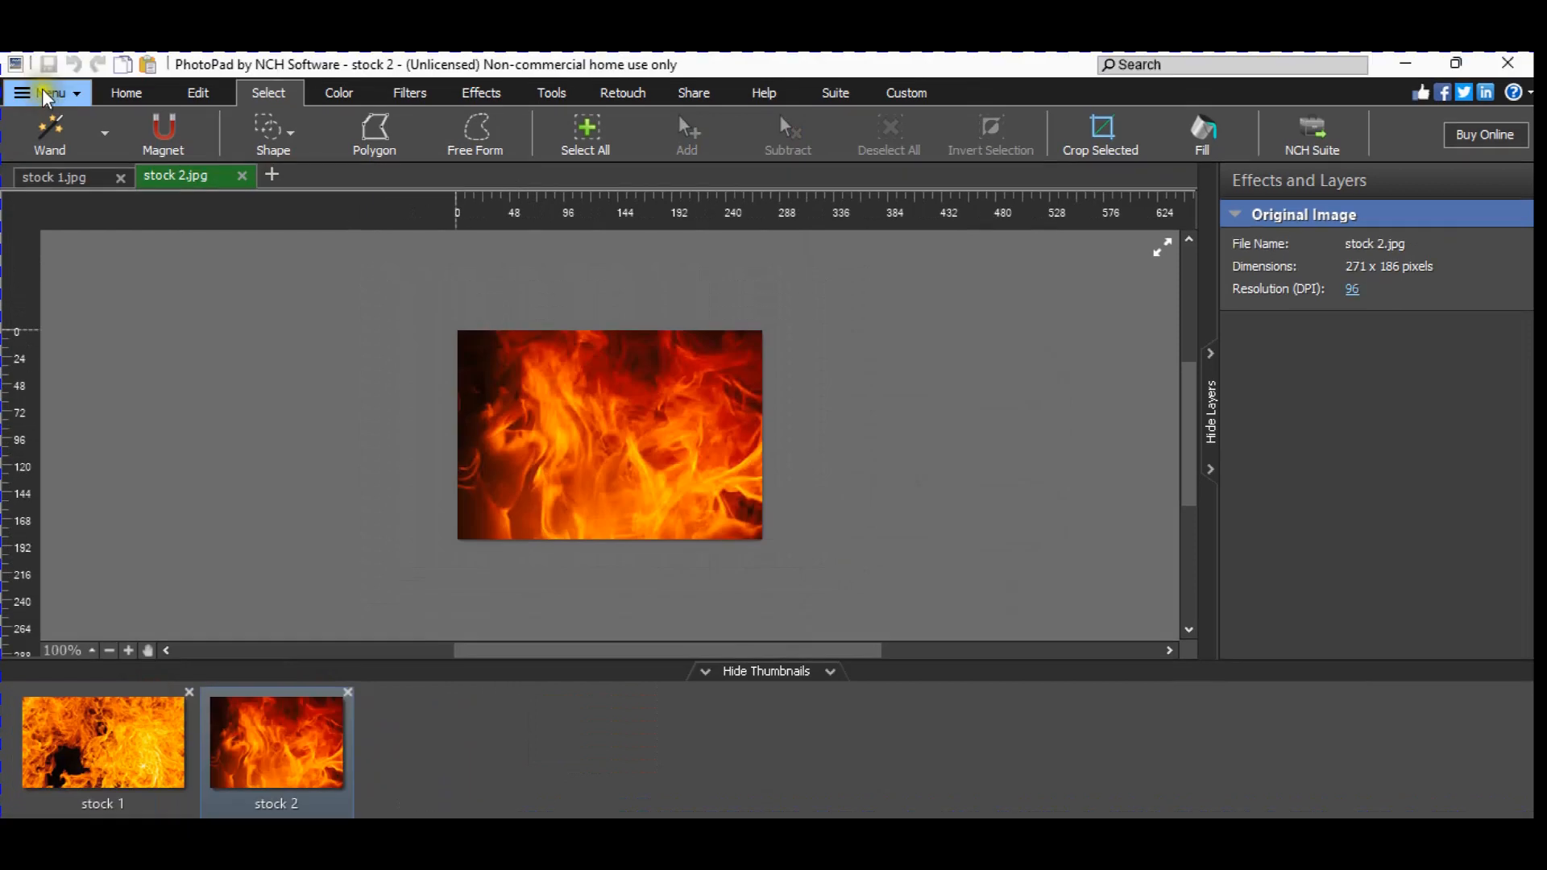
Create a new blank image with a white background using the 1080p - 1920 x 1080 preset size.
left_click(46, 94)
mouse_move(65, 123)
left_click(330, 104)
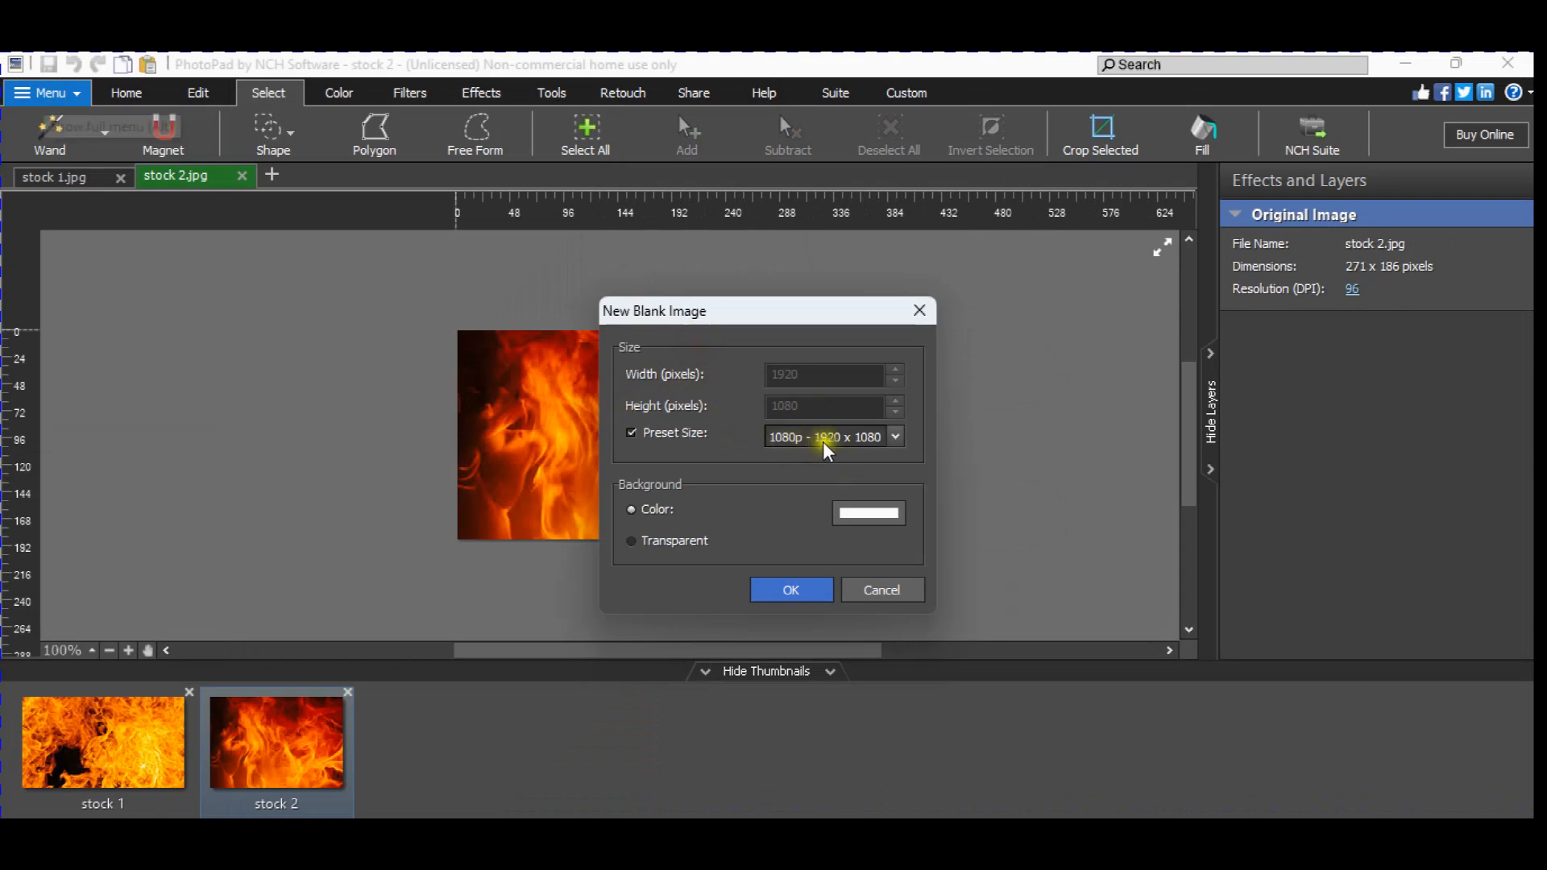
left_click(815, 588)
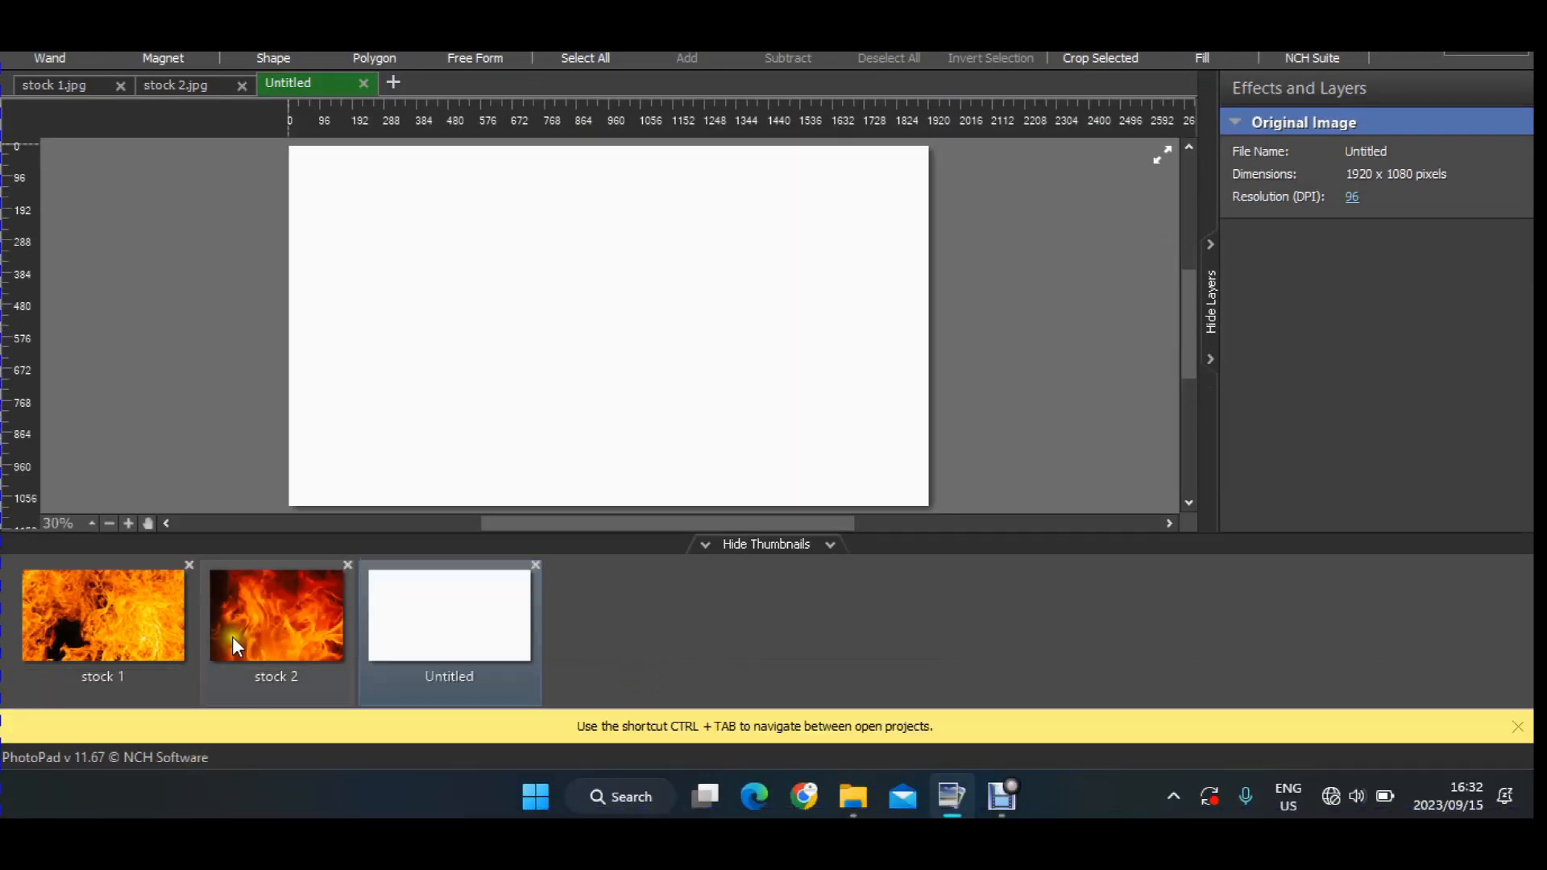
Copy the whole stock 2 fire image onto the blank image and enlarge it to about 1420 pixels high, covering the canvas.
left_click(257, 625)
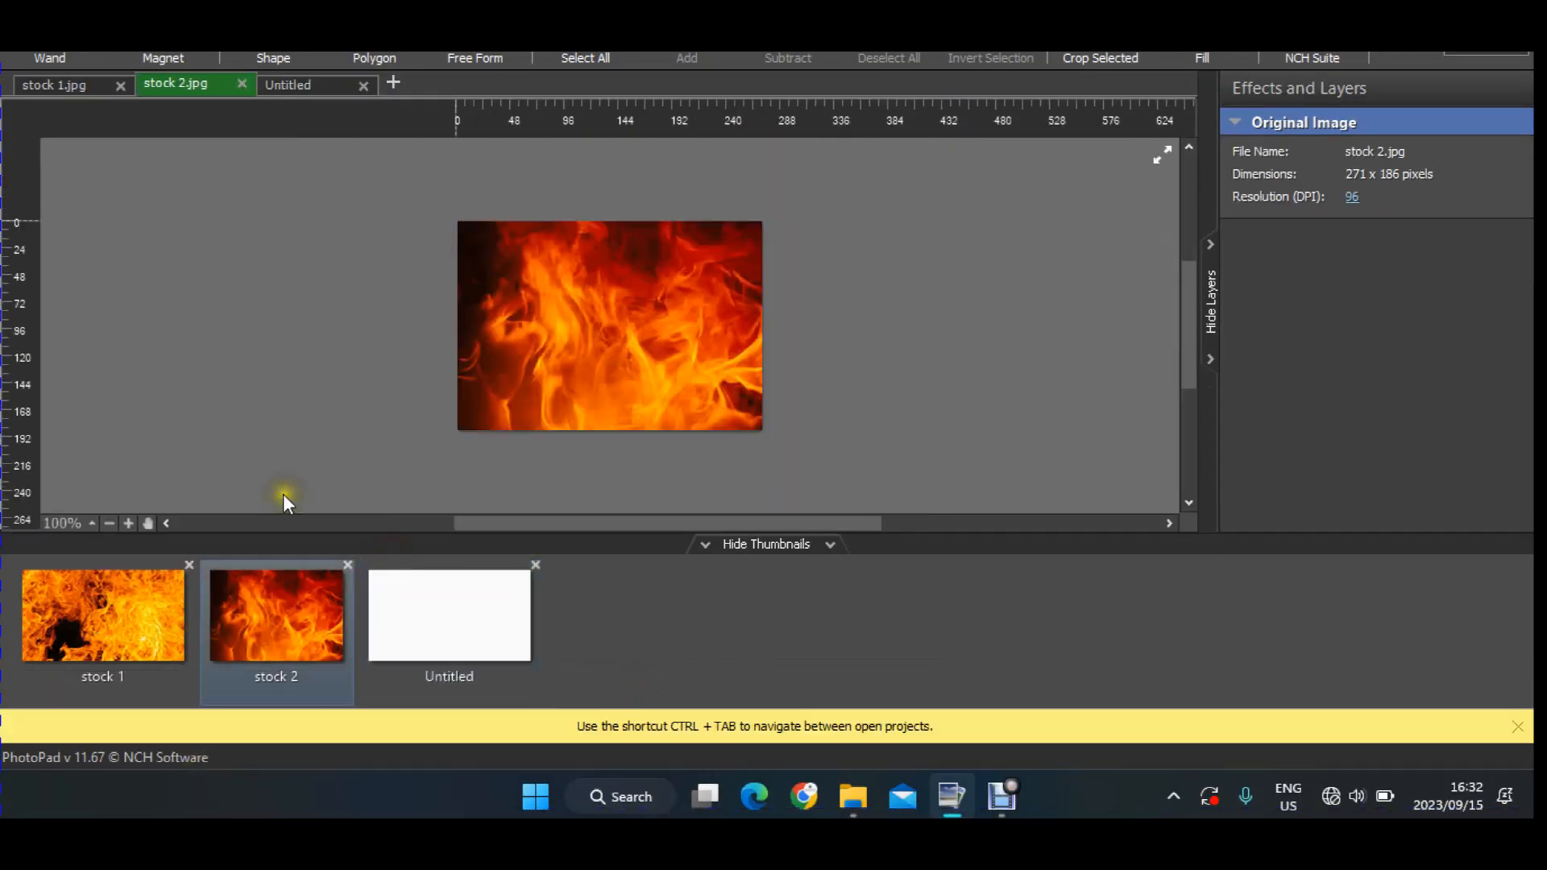
key("ctrl+a")
key("ctrl+c")
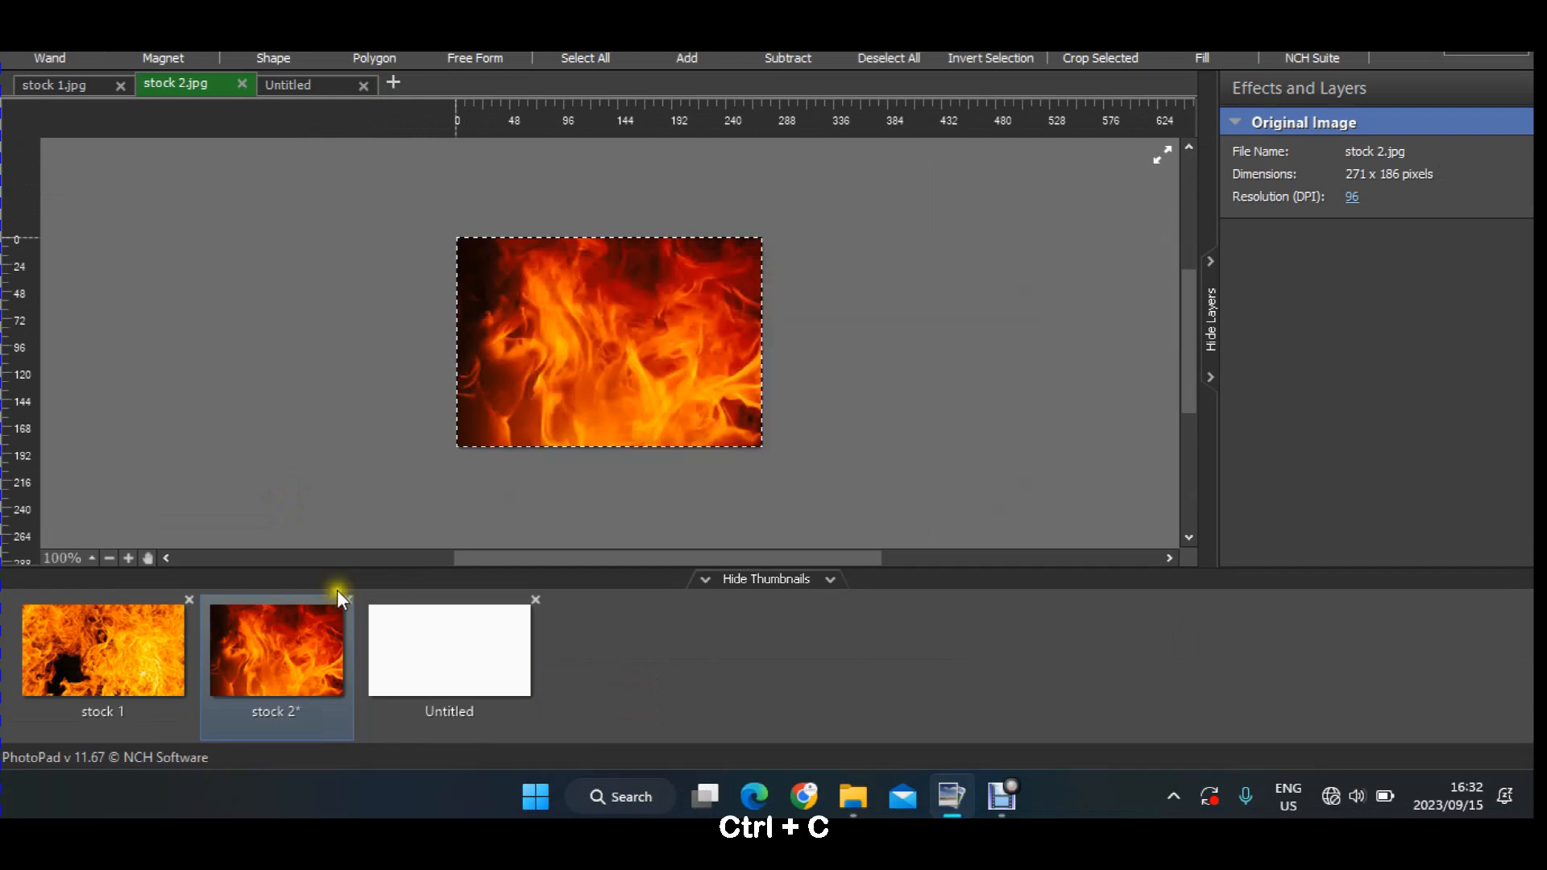
left_click(440, 635)
key("ctrl+v")
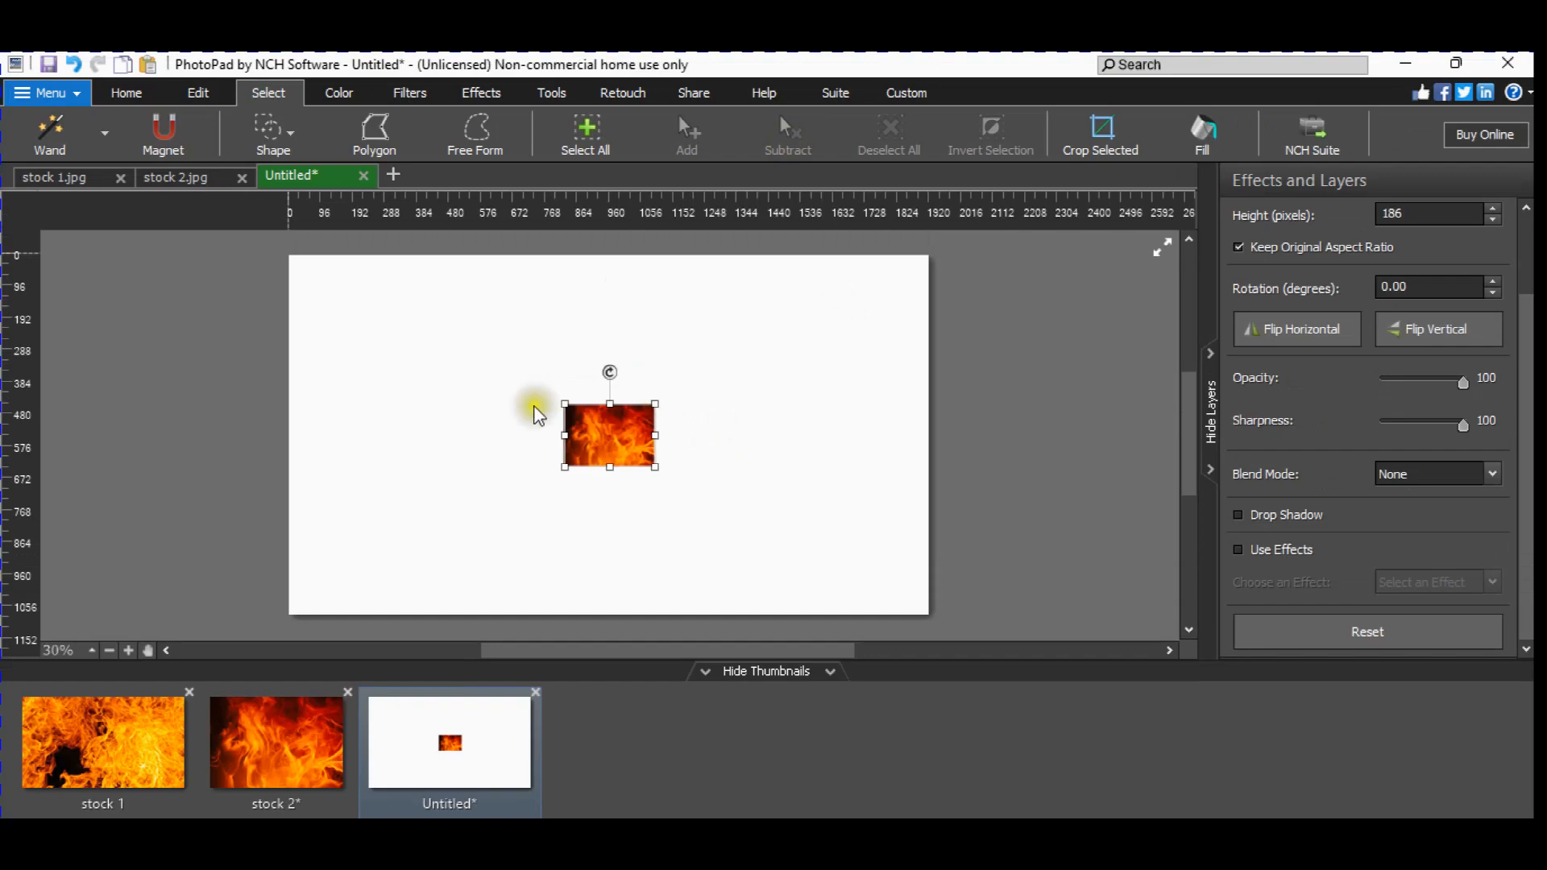
left_click_drag(564, 435, 261, 435)
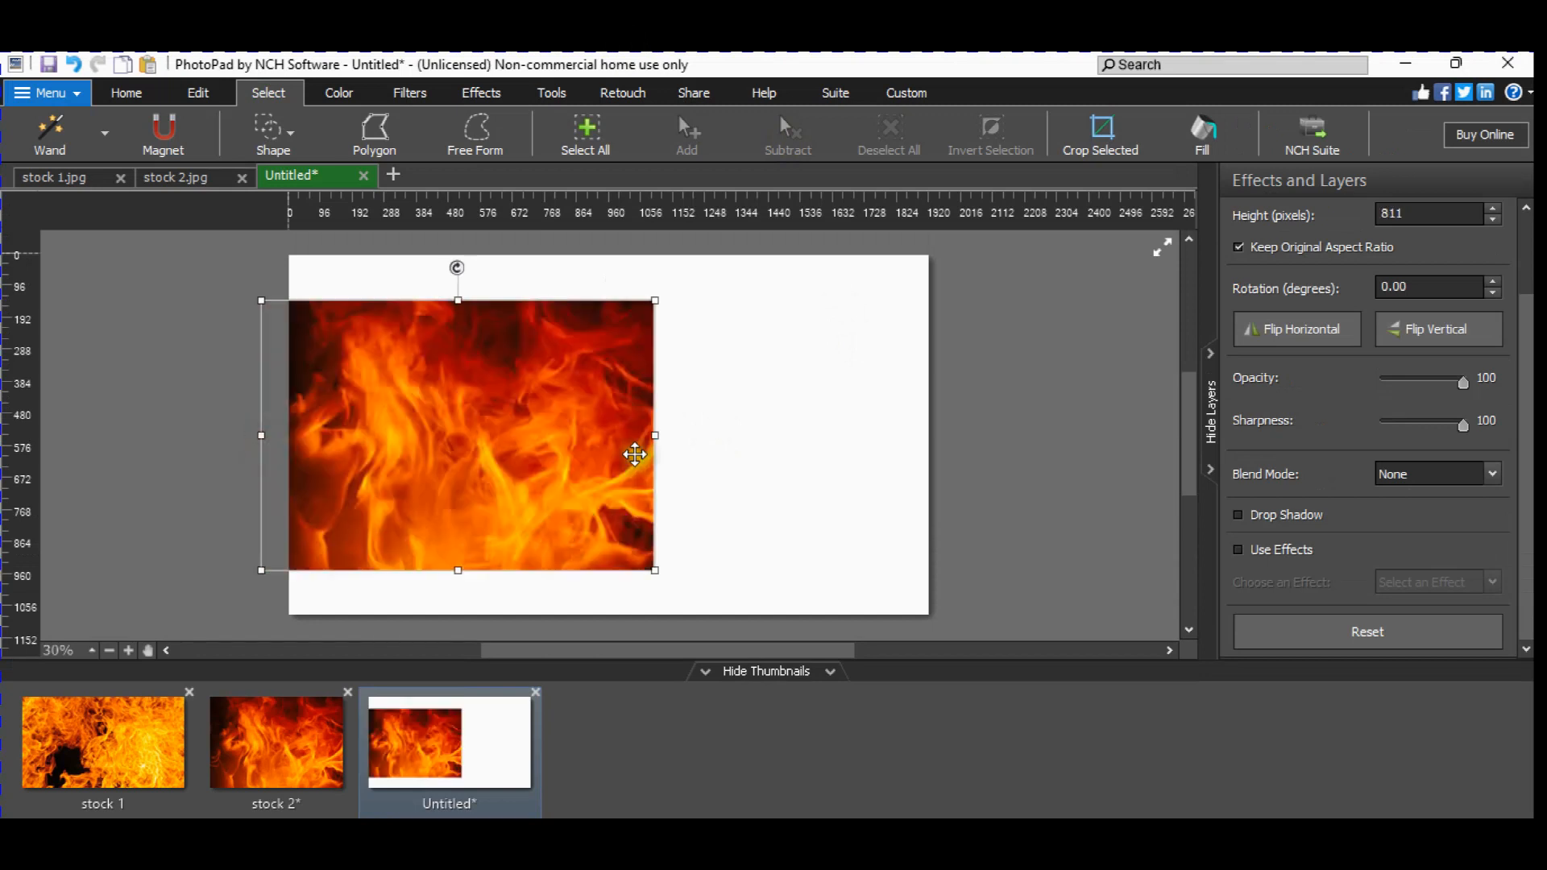
left_click_drag(658, 435, 957, 452)
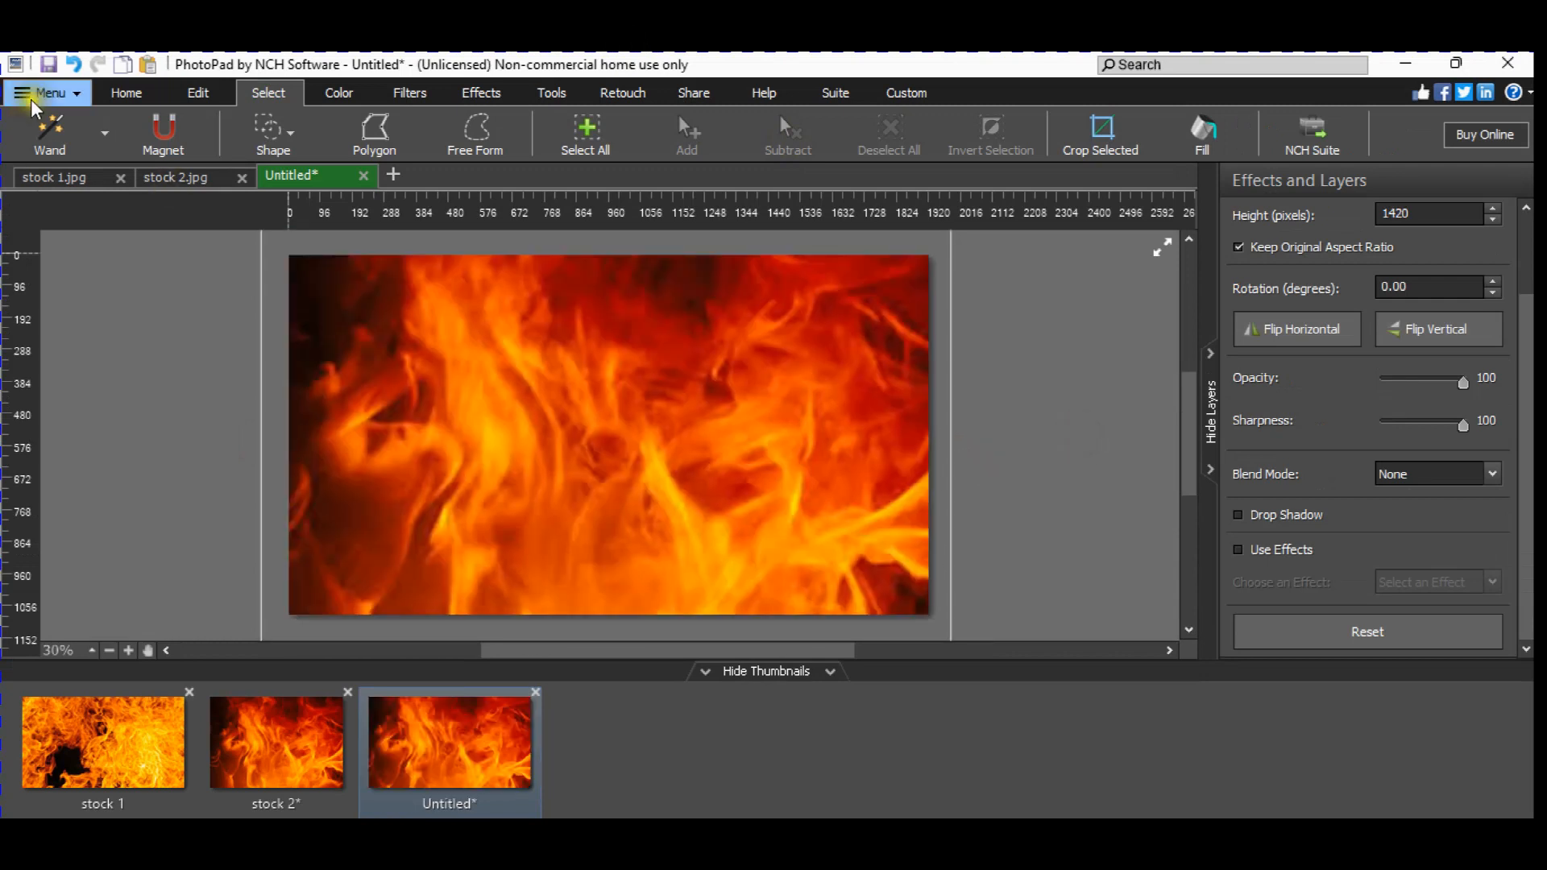
Open the graveyard stone1 image from the Desktop.
left_click(50, 93)
mouse_move(60, 121)
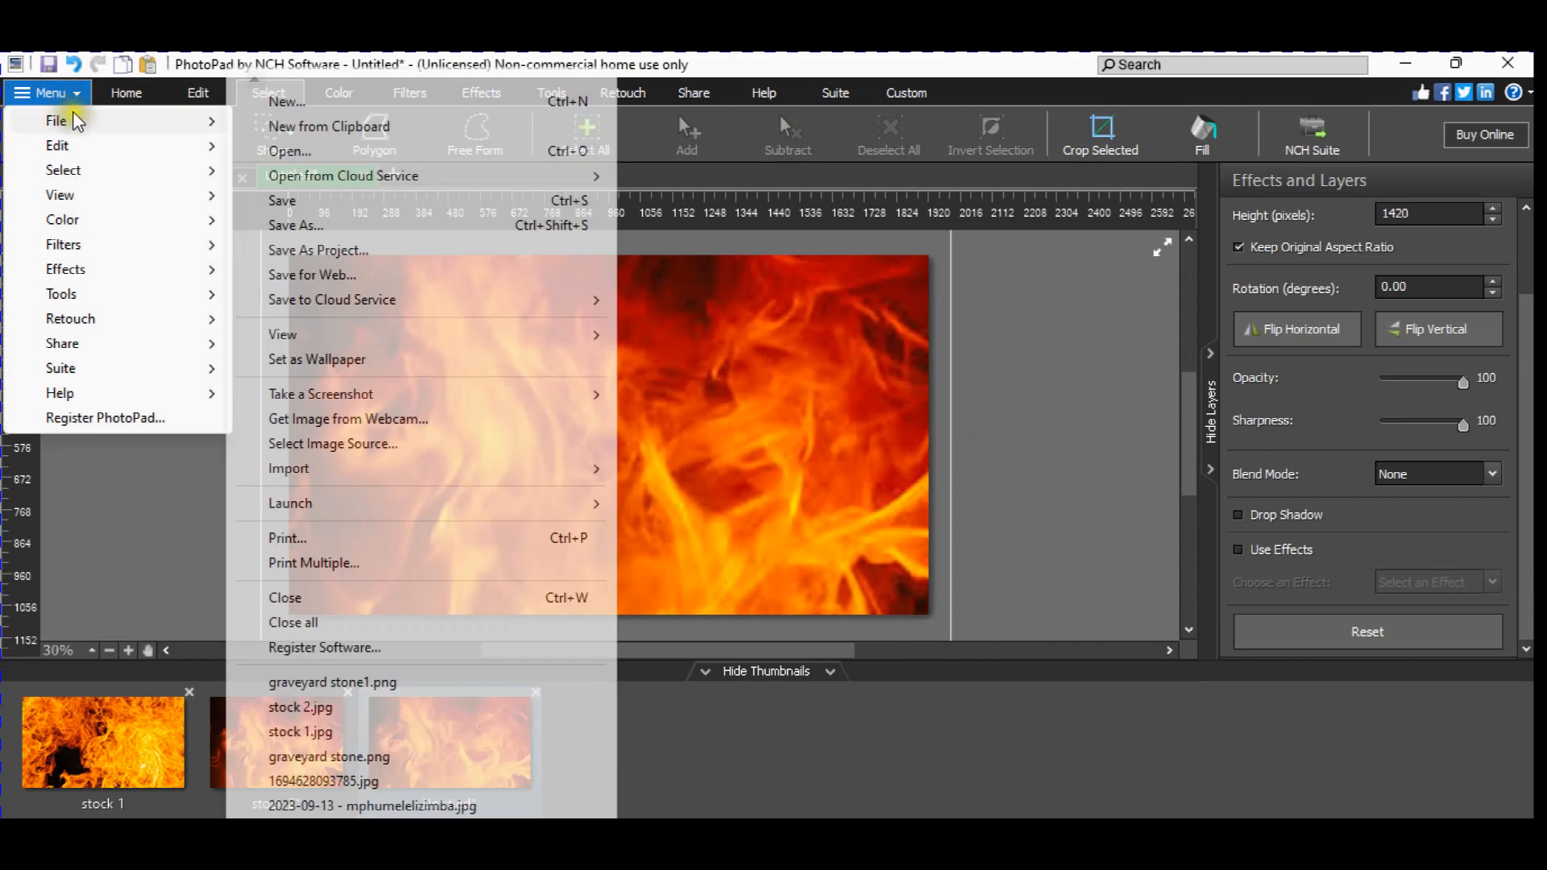
left_click(300, 151)
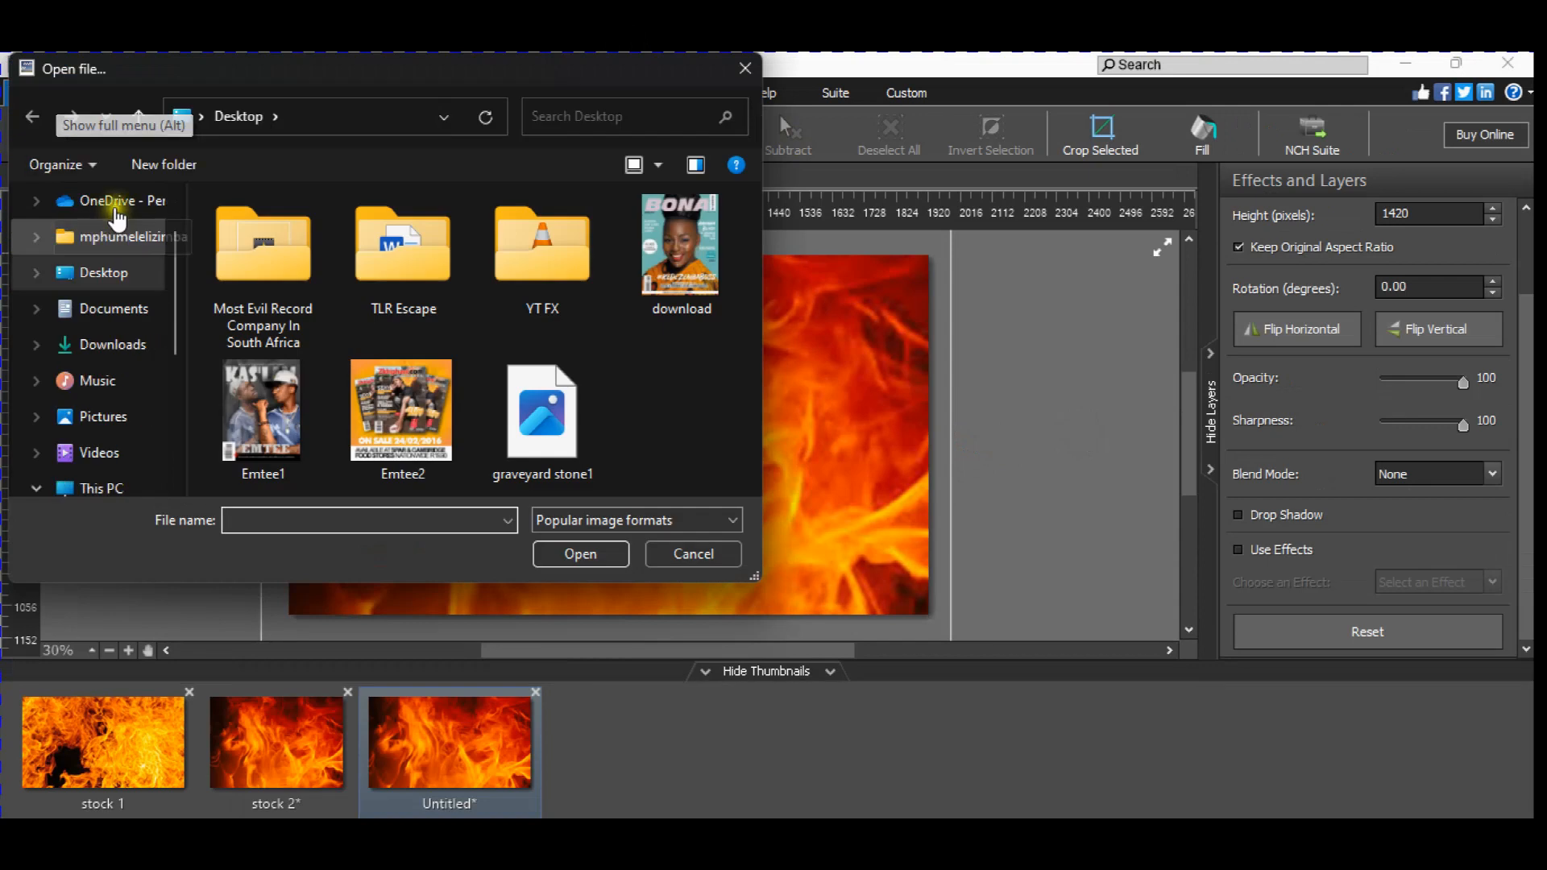
left_click(540, 419)
left_click(588, 558)
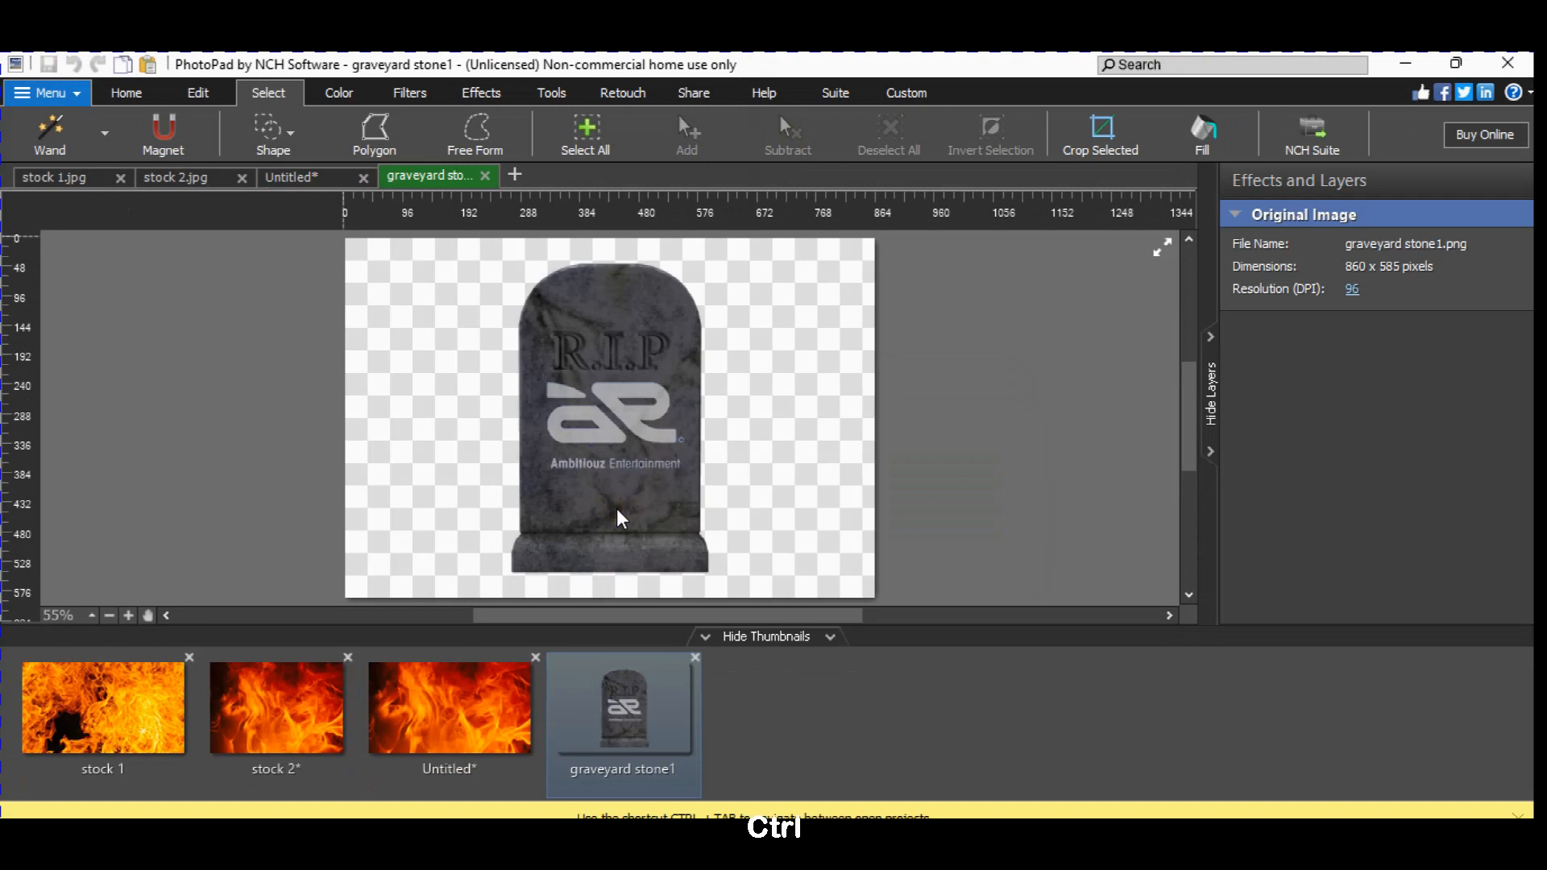
Copy the whole graveyard stone1 image onto the fire background in the untitled image.
key("ctrl+a")
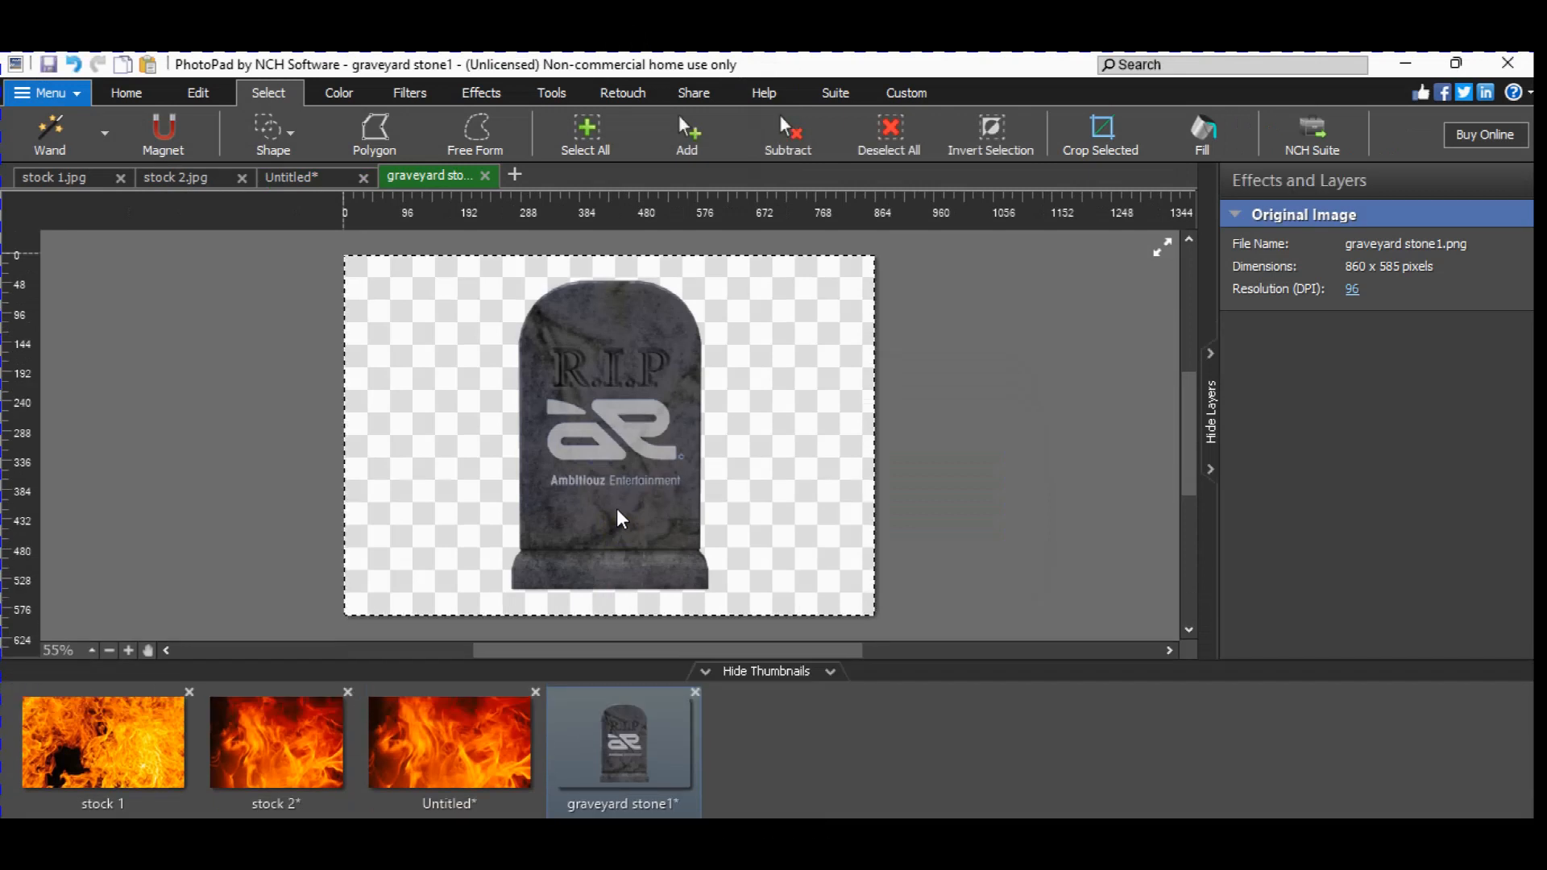
key("ctrl+c")
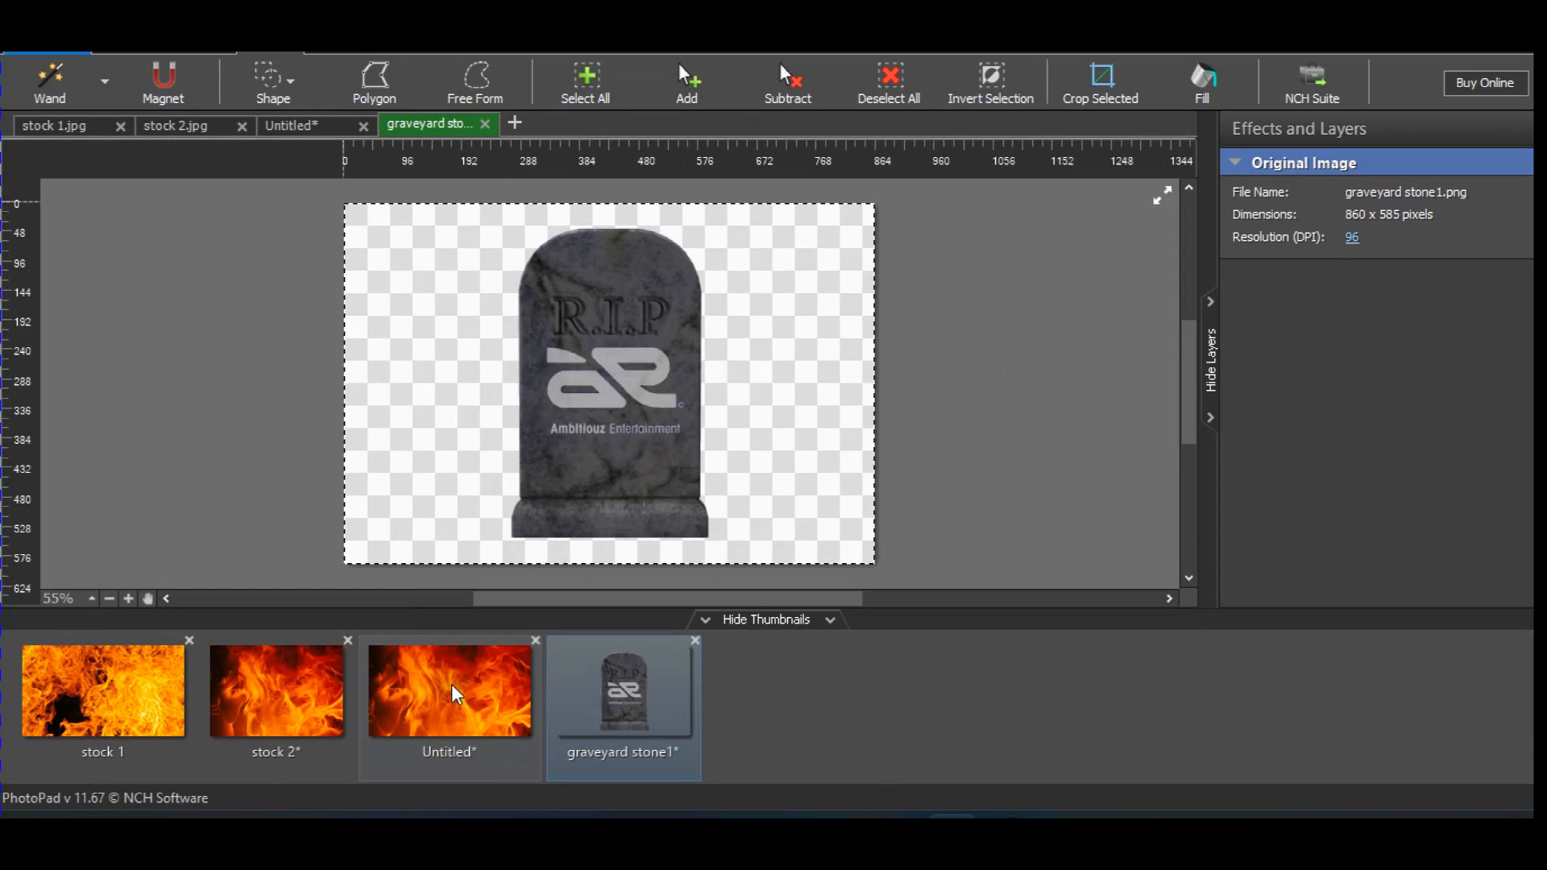
left_click(453, 684)
key("ctrl+v")
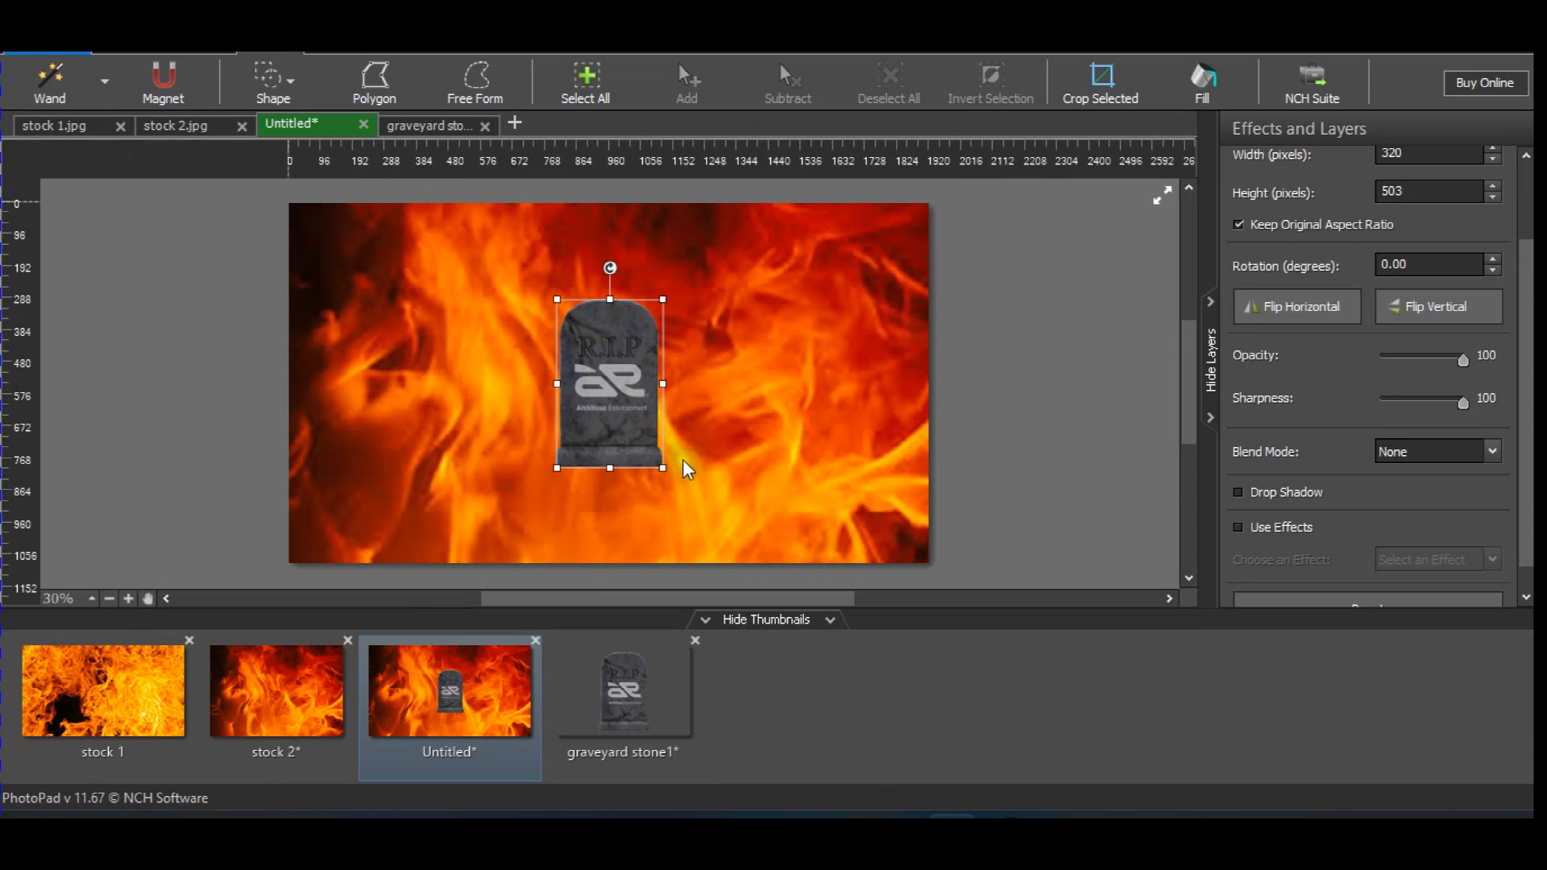
Enlarge the pasted gravestone to about 657 x 1033 pixels and move it to the canvas center, with its base at the lower edge.
left_click_drag(667, 380, 420, 376)
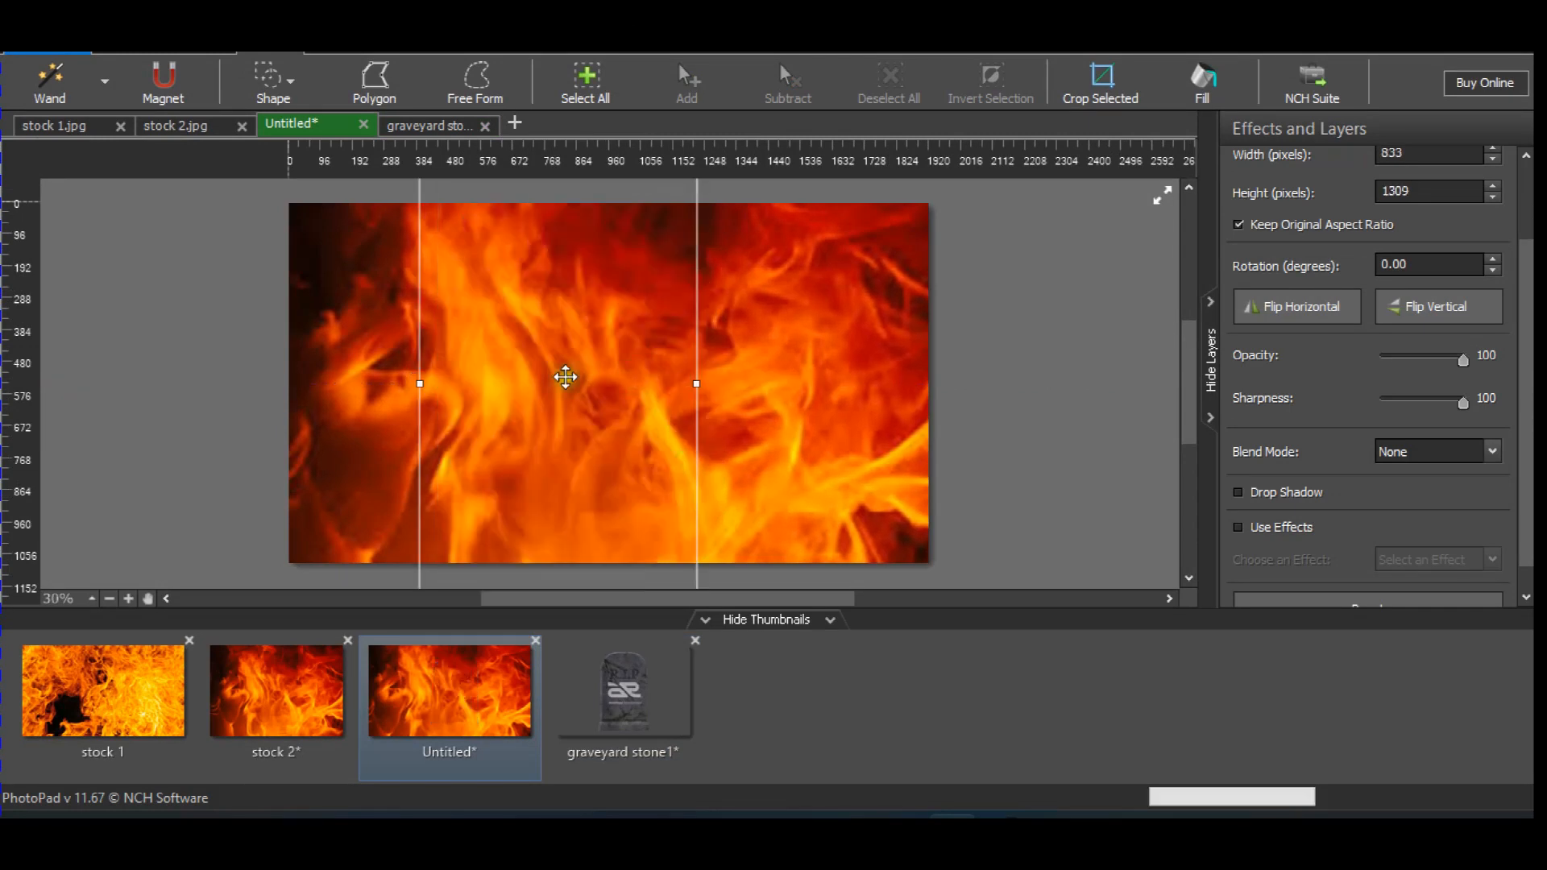
left_click_drag(696, 384, 638, 385)
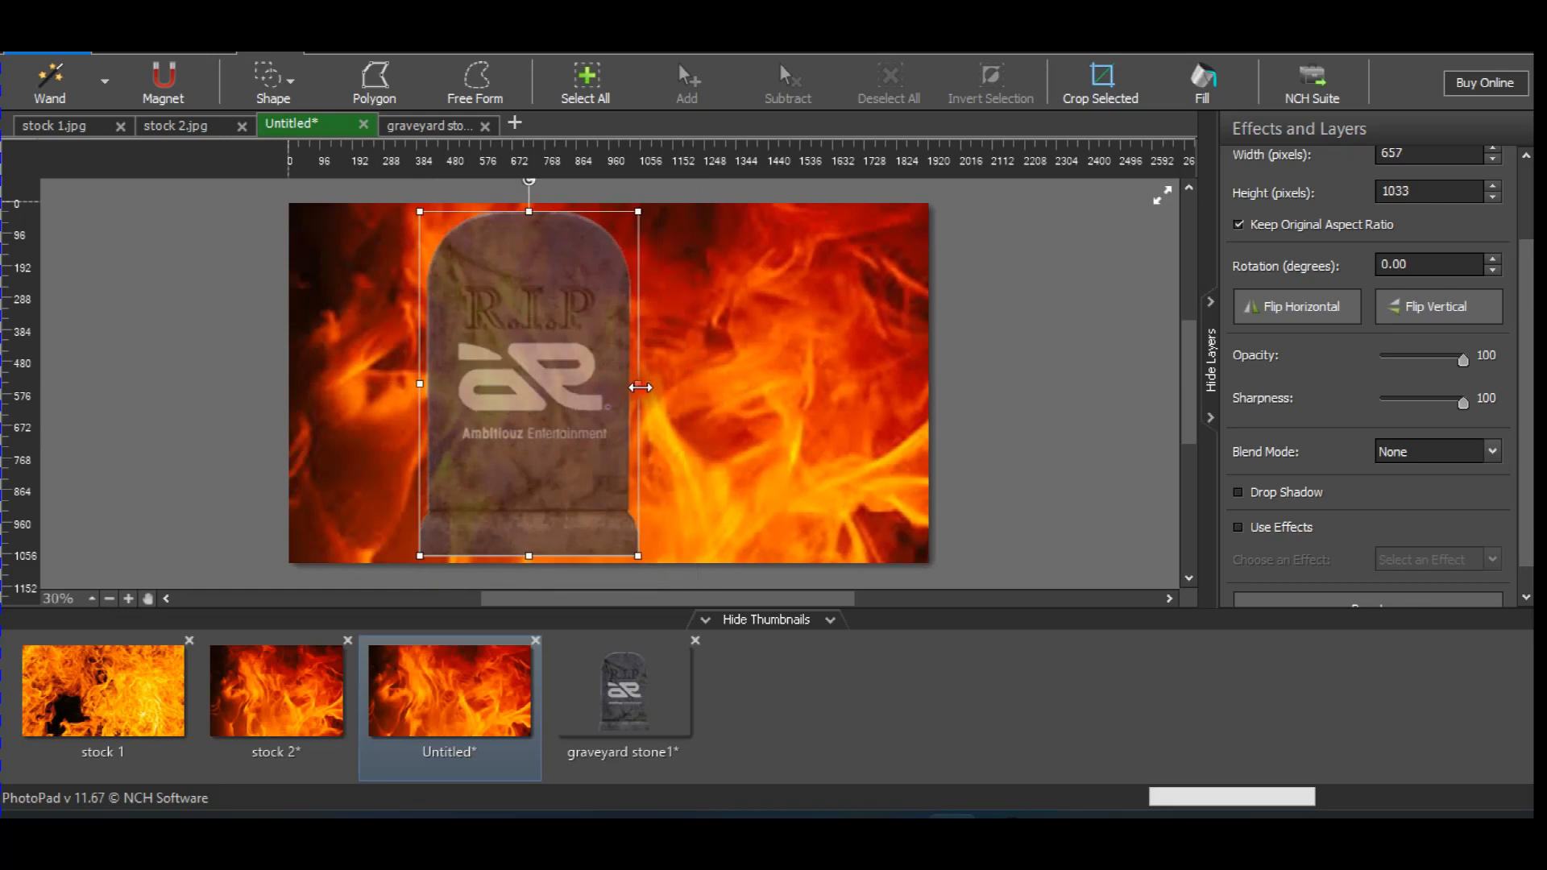
left_click_drag(511, 393, 576, 406)
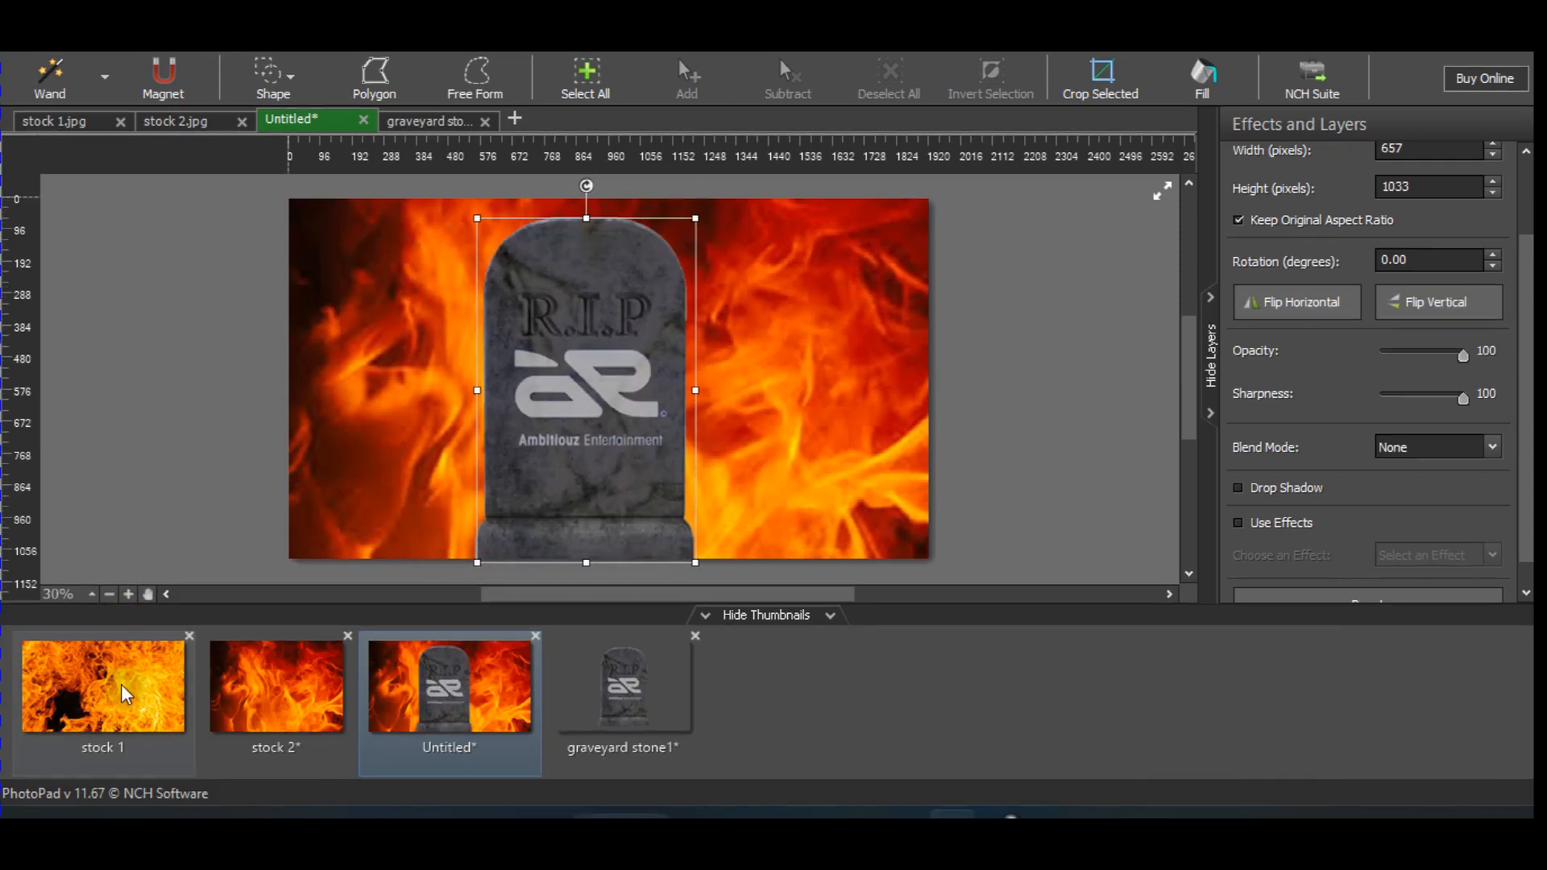
Copy the whole stock 1 fire image onto the untitled gravestone composition.
left_click(117, 685)
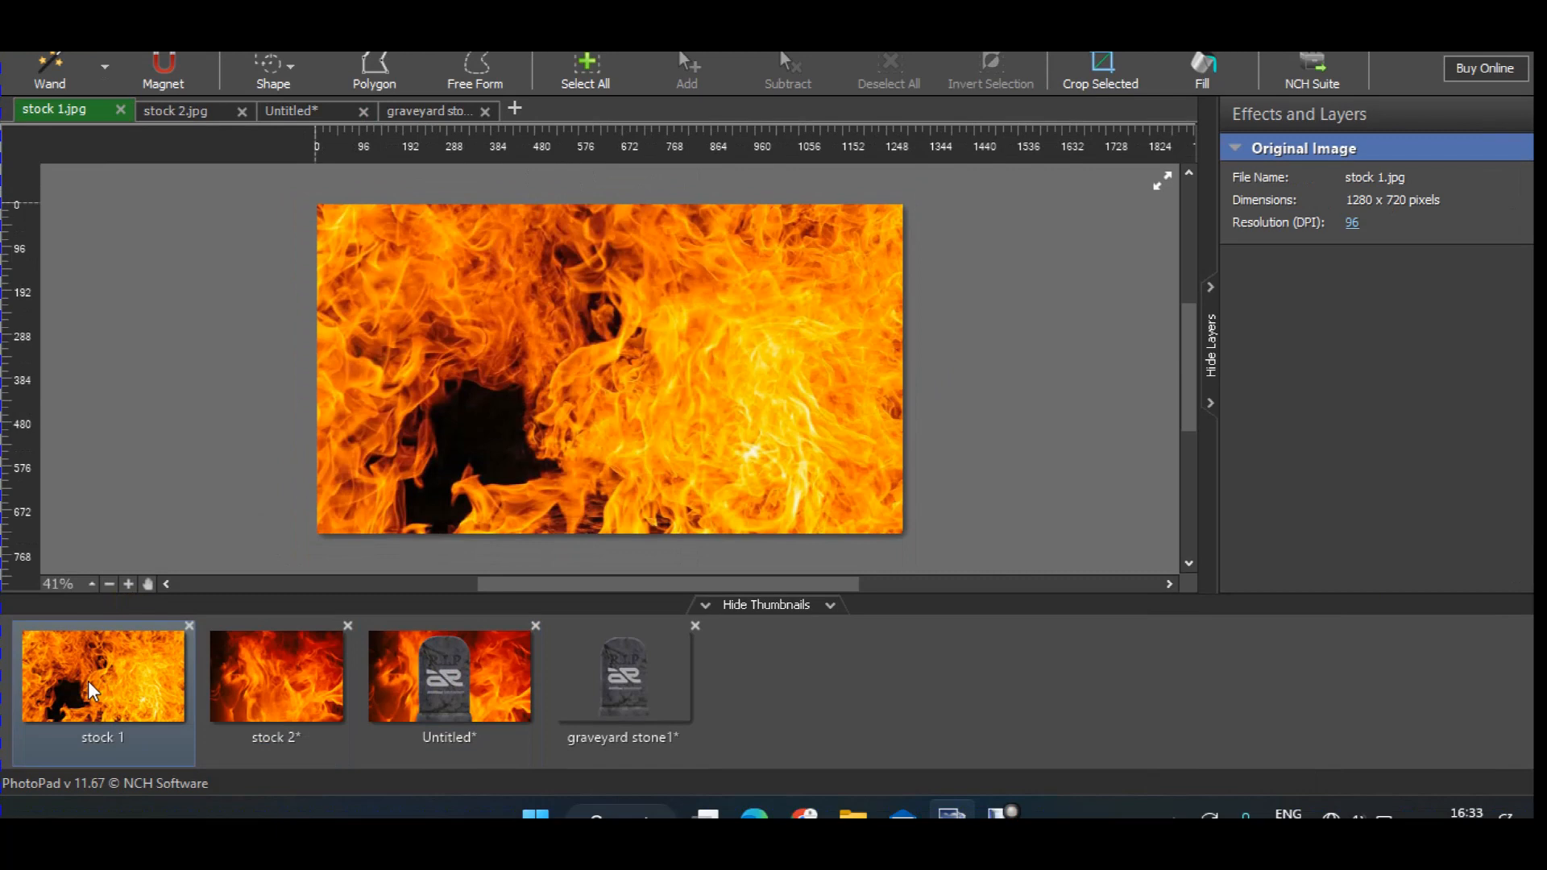
key("ctrl+a")
key("ctrl+c")
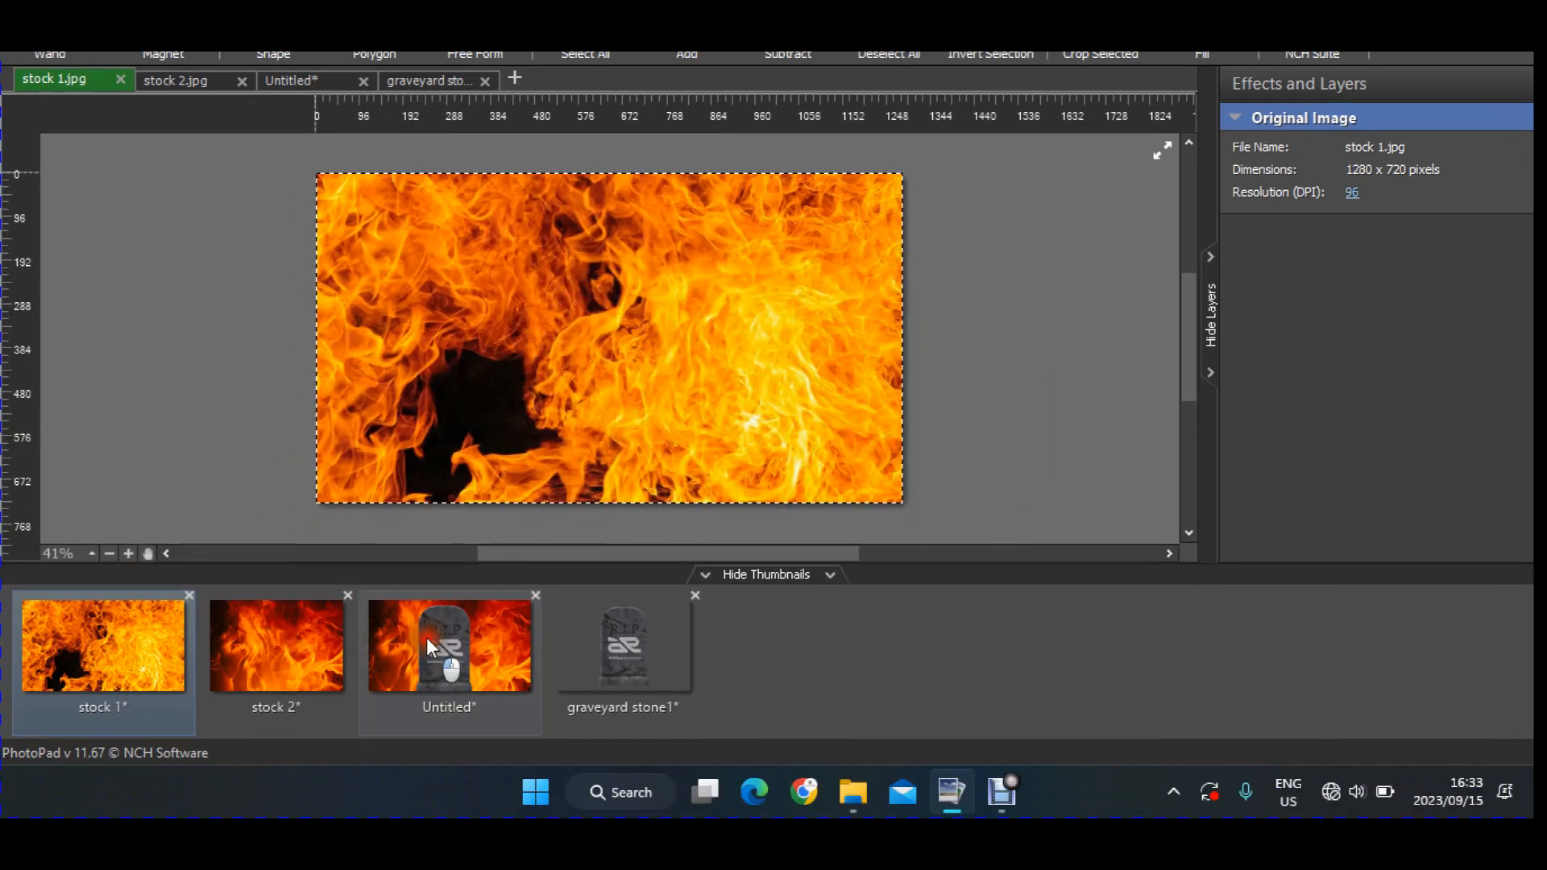
left_click(427, 675)
key("ctrl+v")
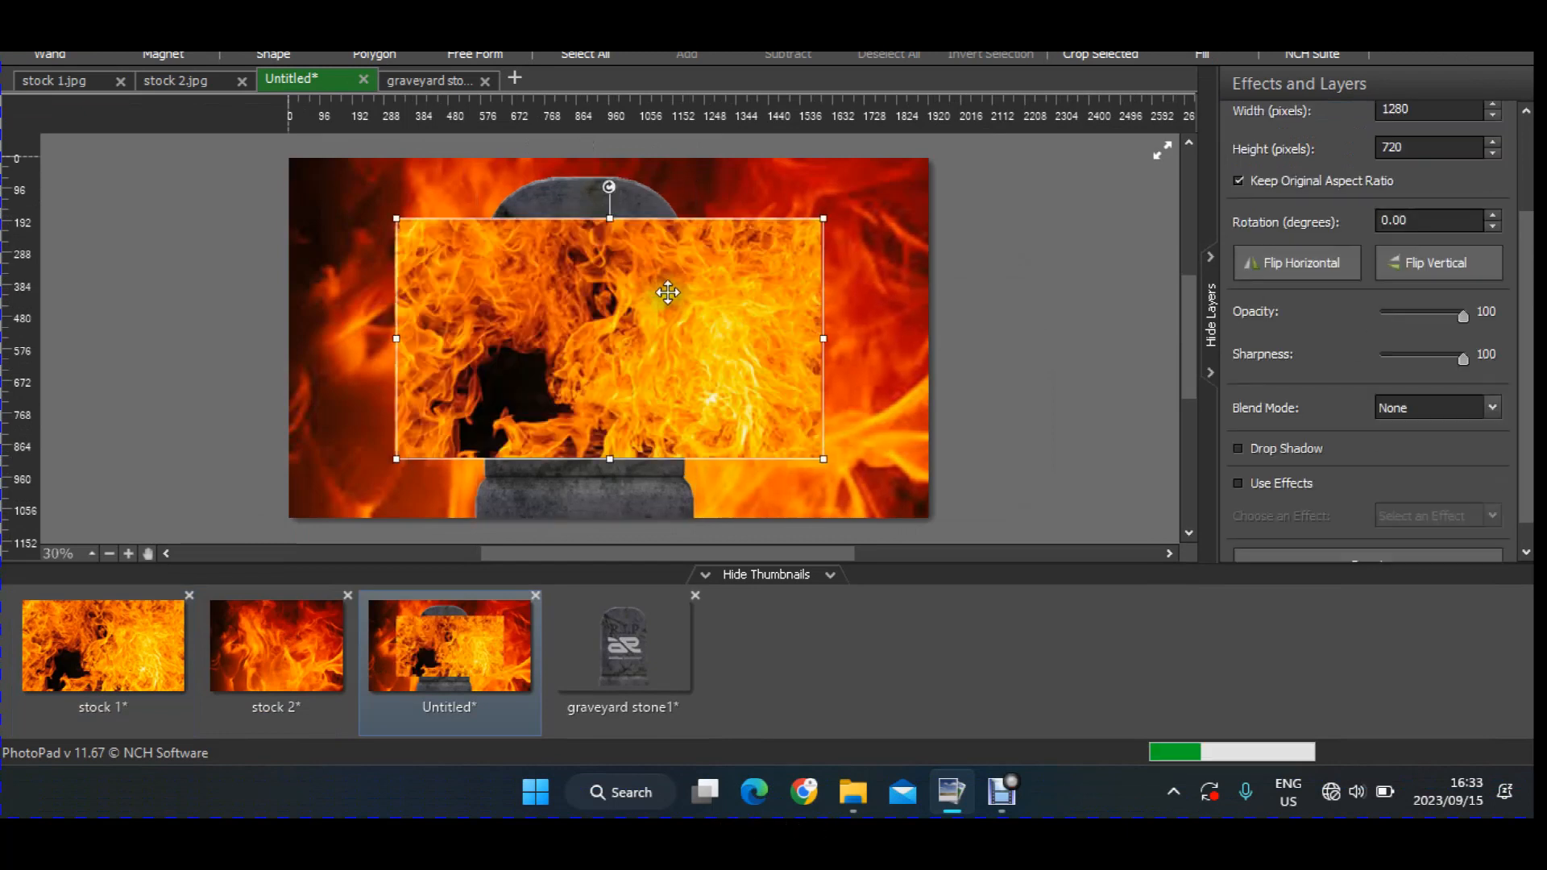
Enlarge the pasted stock 1 fire to about 2575 x 1448 pixels and position its dark gap over the gravestone, leaving the stone's base uncovered.
left_click_drag(651, 310, 693, 276)
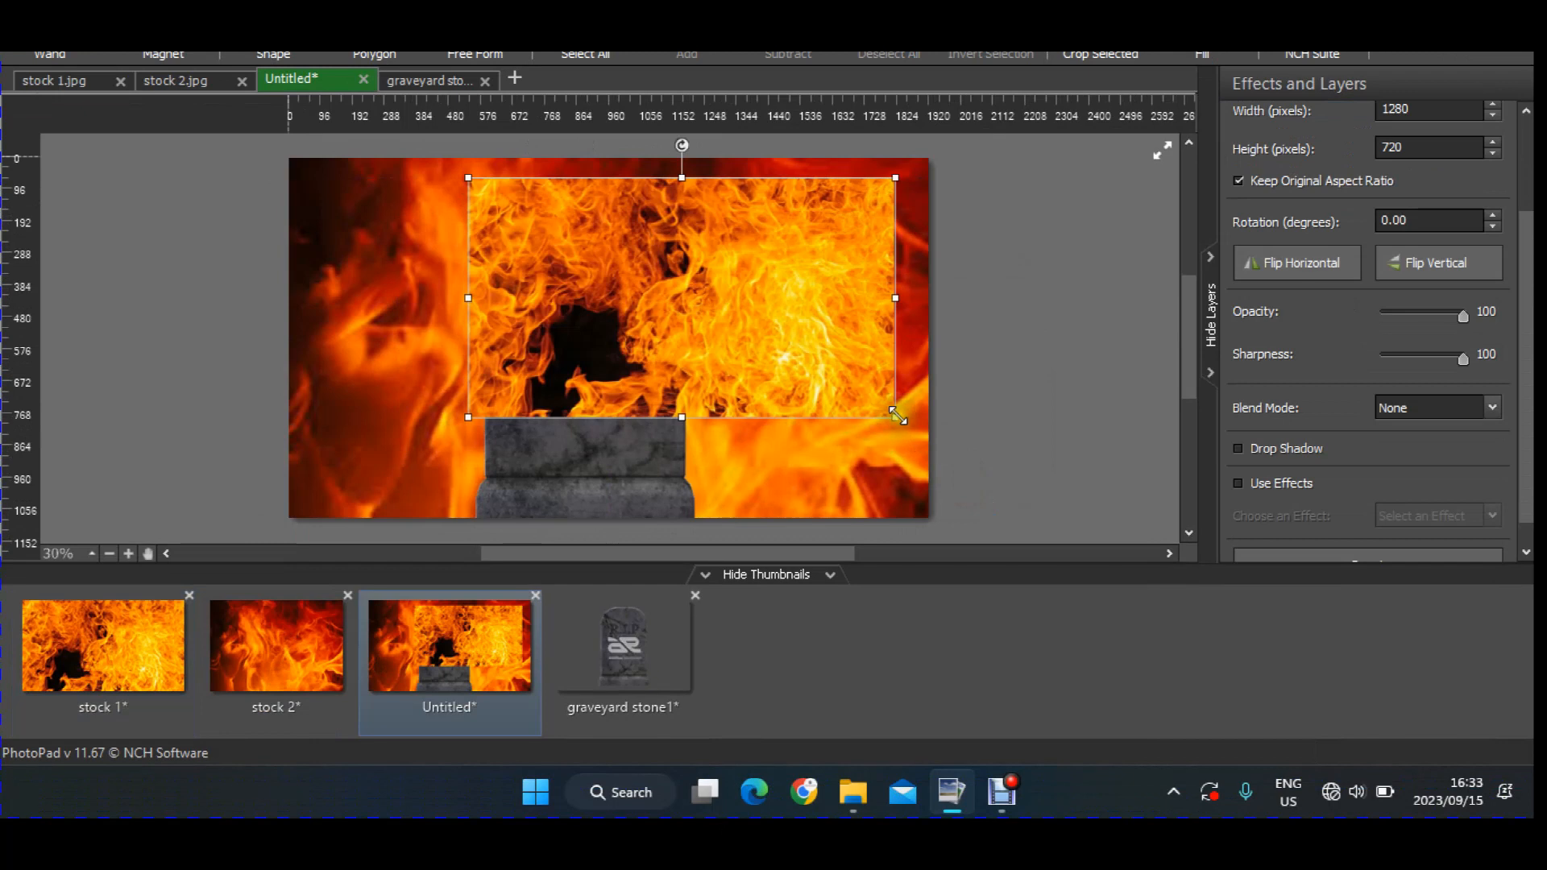
left_click_drag(897, 415, 1036, 573)
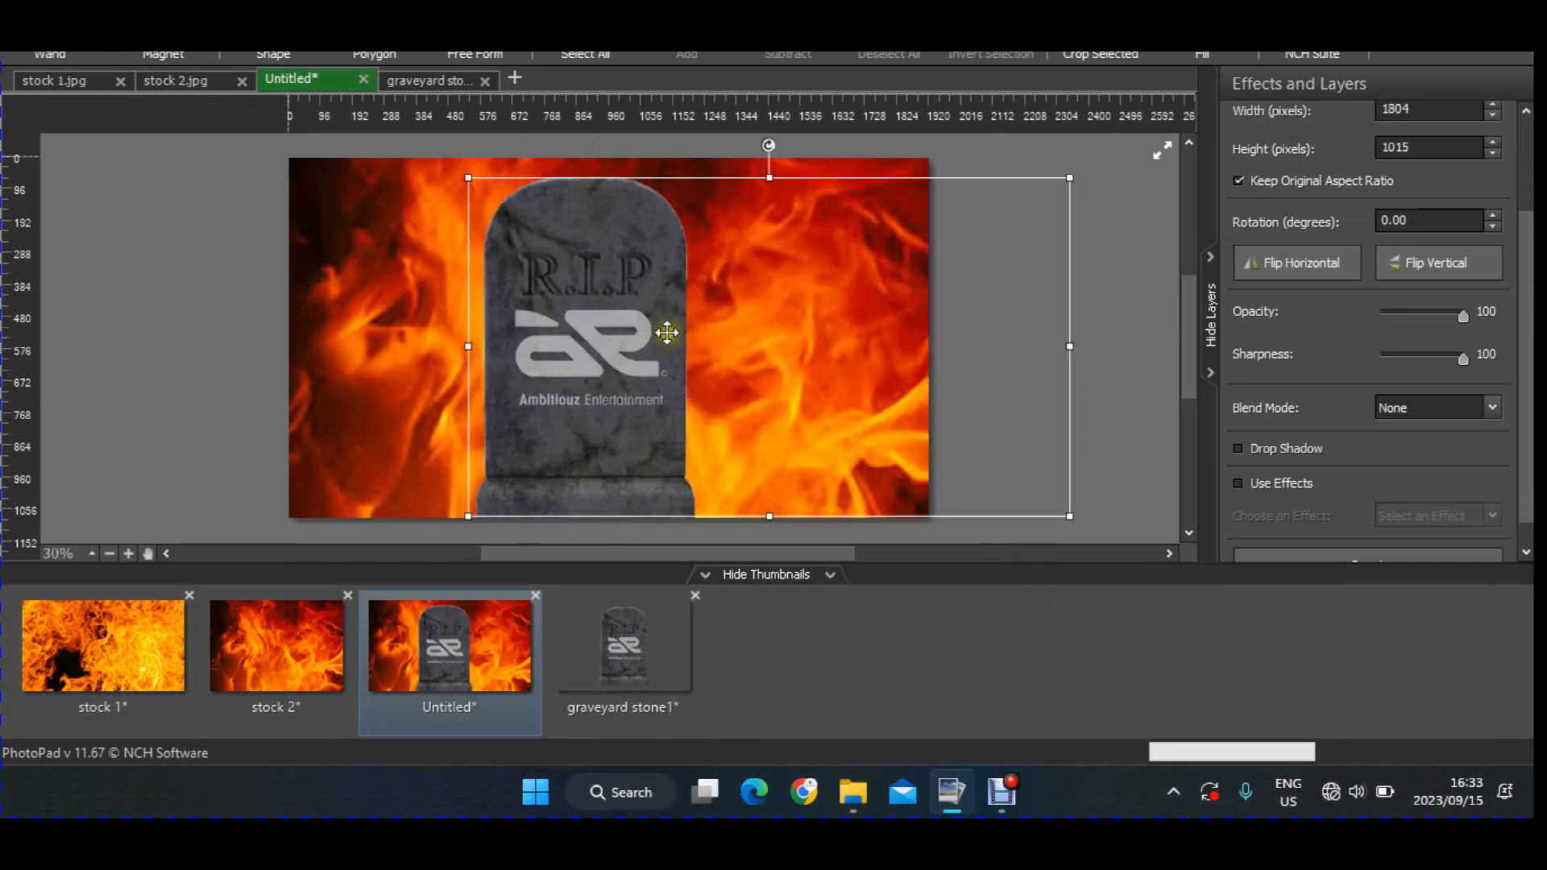
left_click_drag(749, 349, 745, 276)
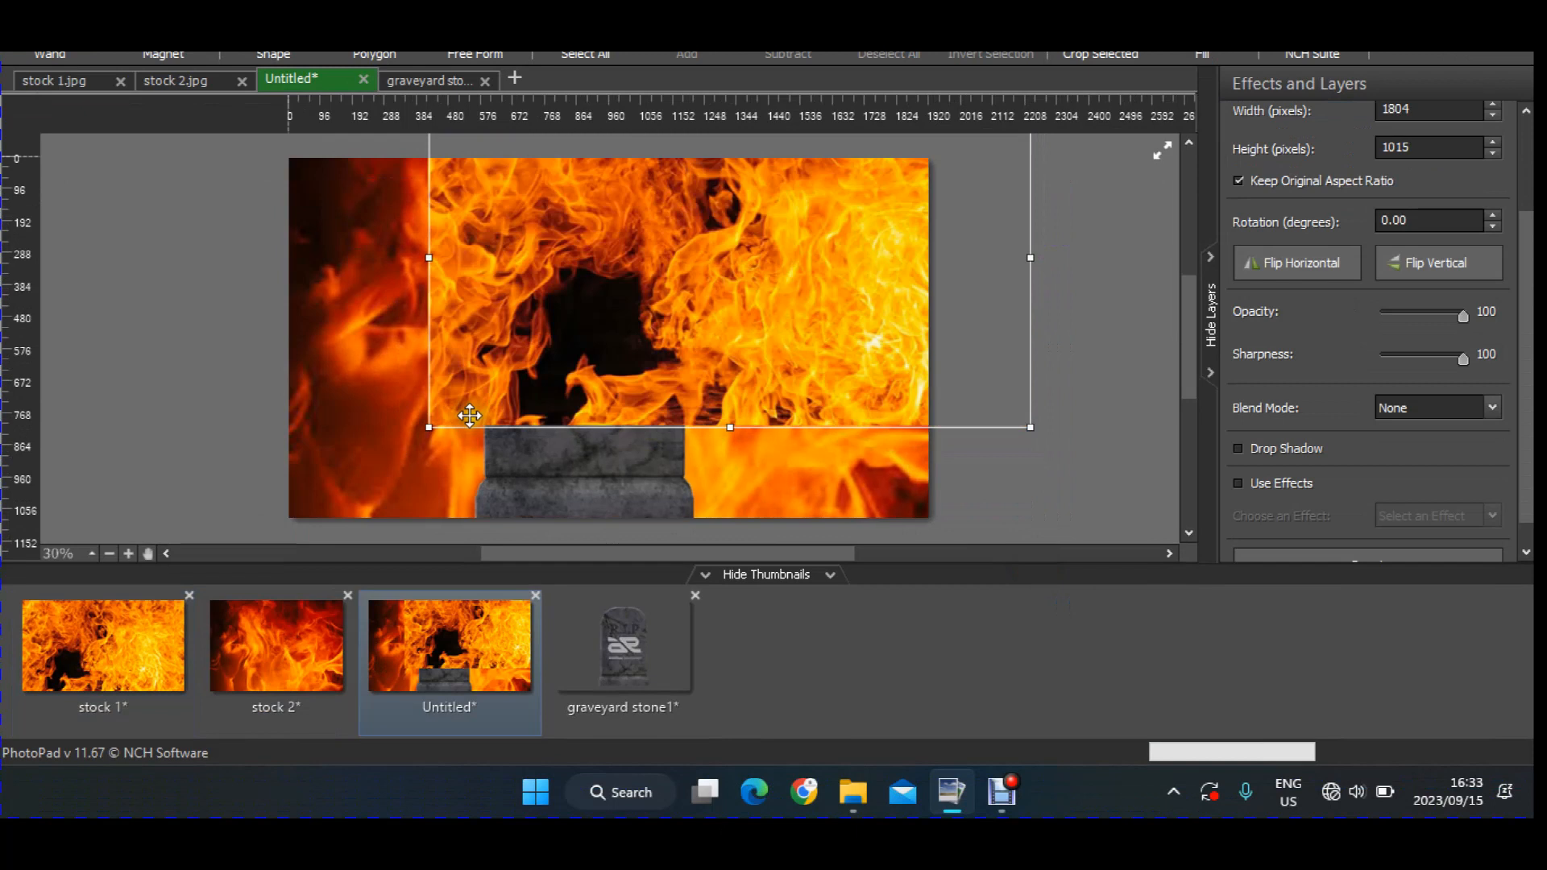
left_click_drag(429, 427, 321, 537)
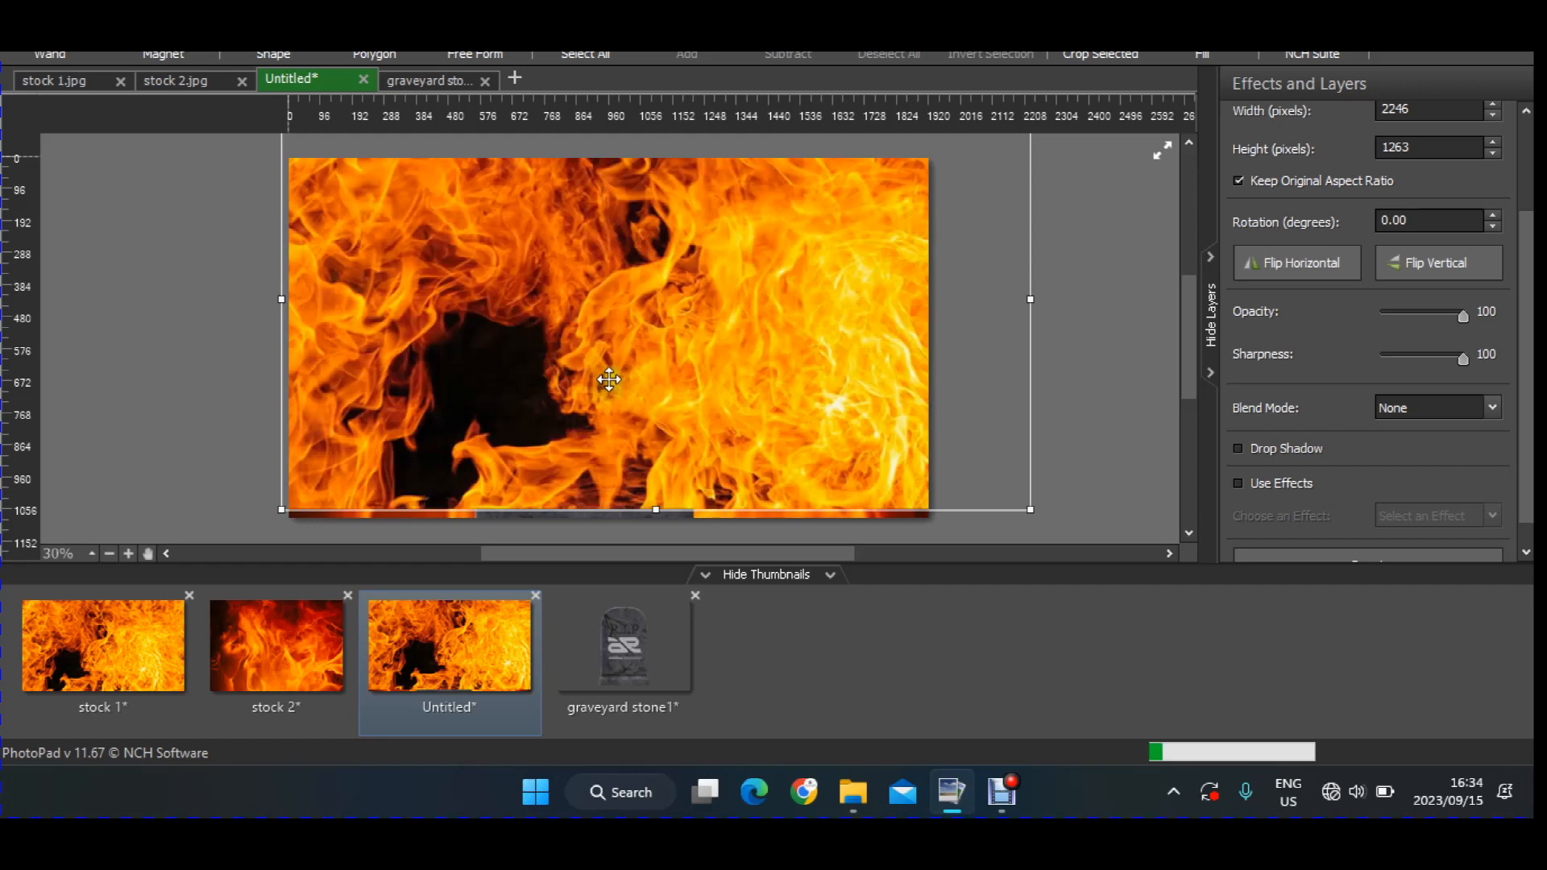
left_click_drag(609, 379, 748, 328)
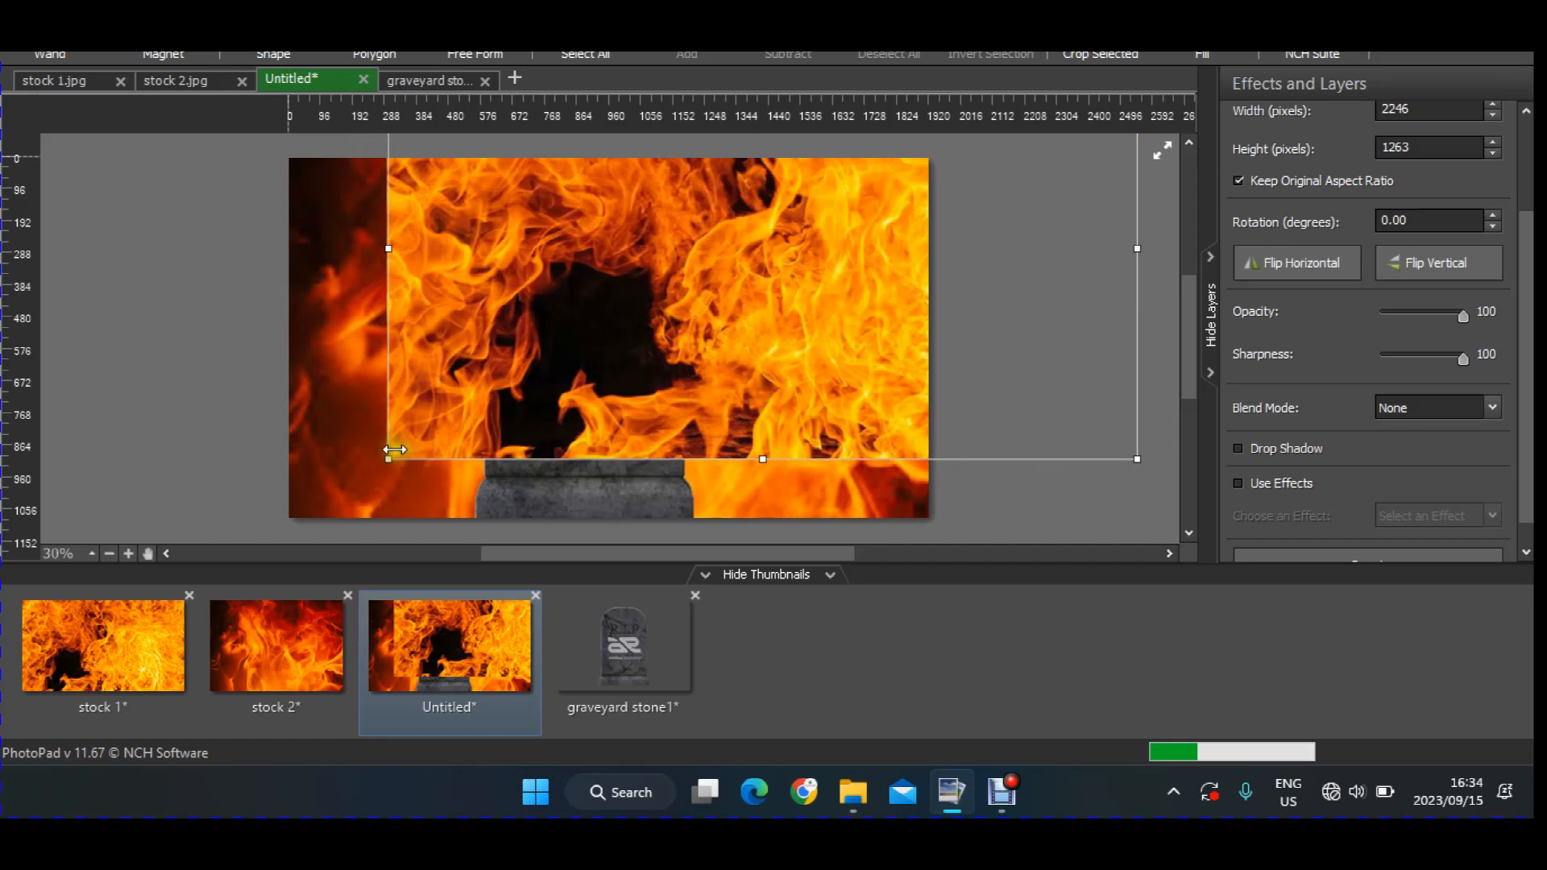
left_click_drag(394, 449, 278, 525)
left_click_drag(554, 468, 642, 416)
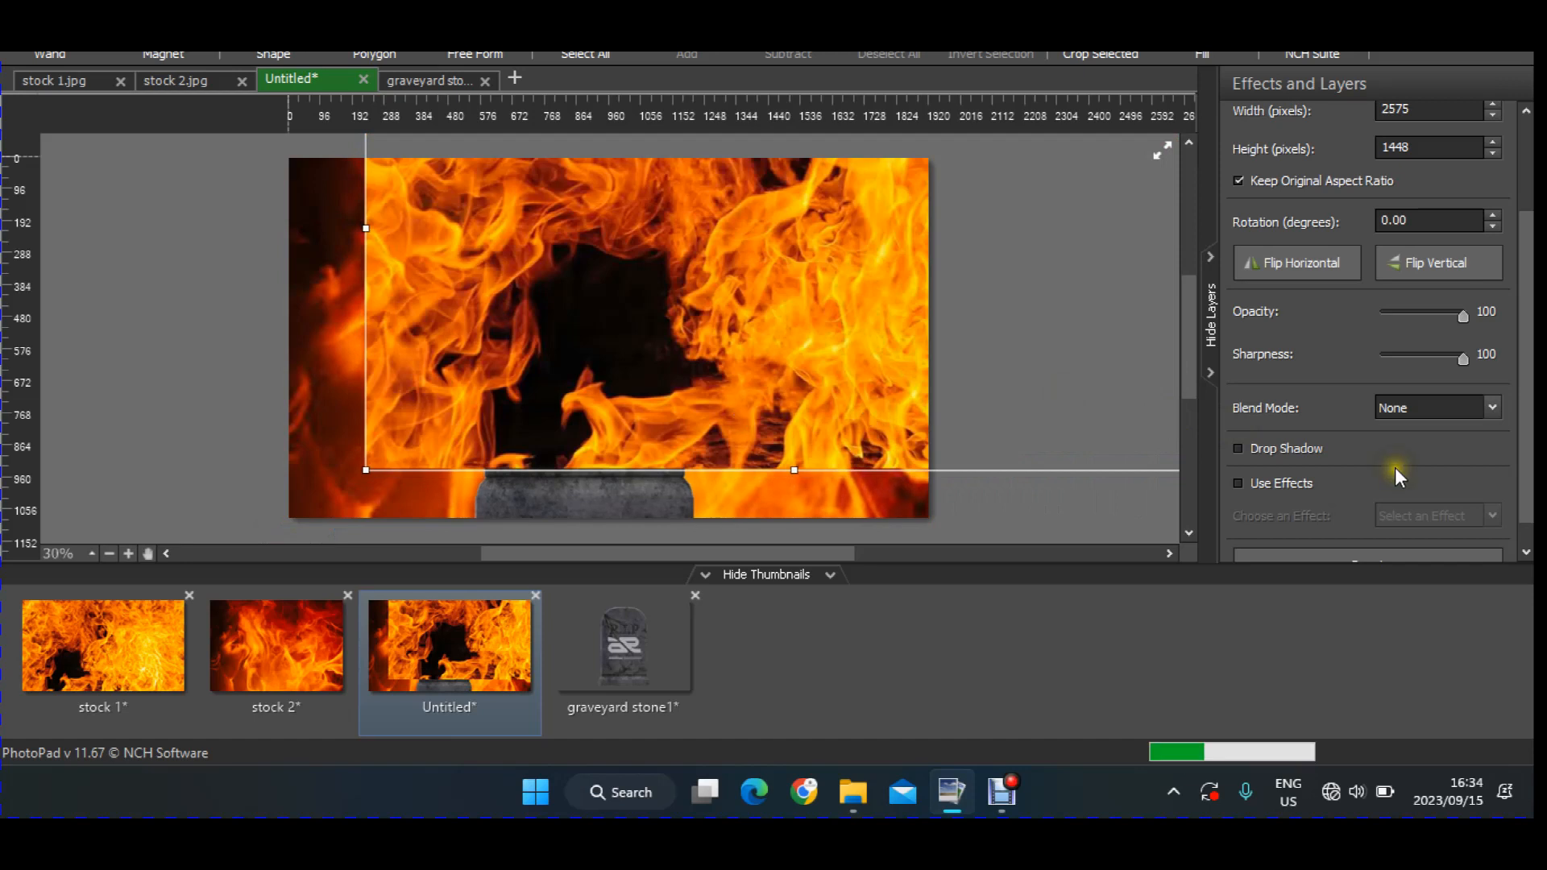
Set the top fire layer's blend mode to Screen and enlarge it to about 2946 x 1657 pixels, covering the whole canvas.
left_click(1492, 408)
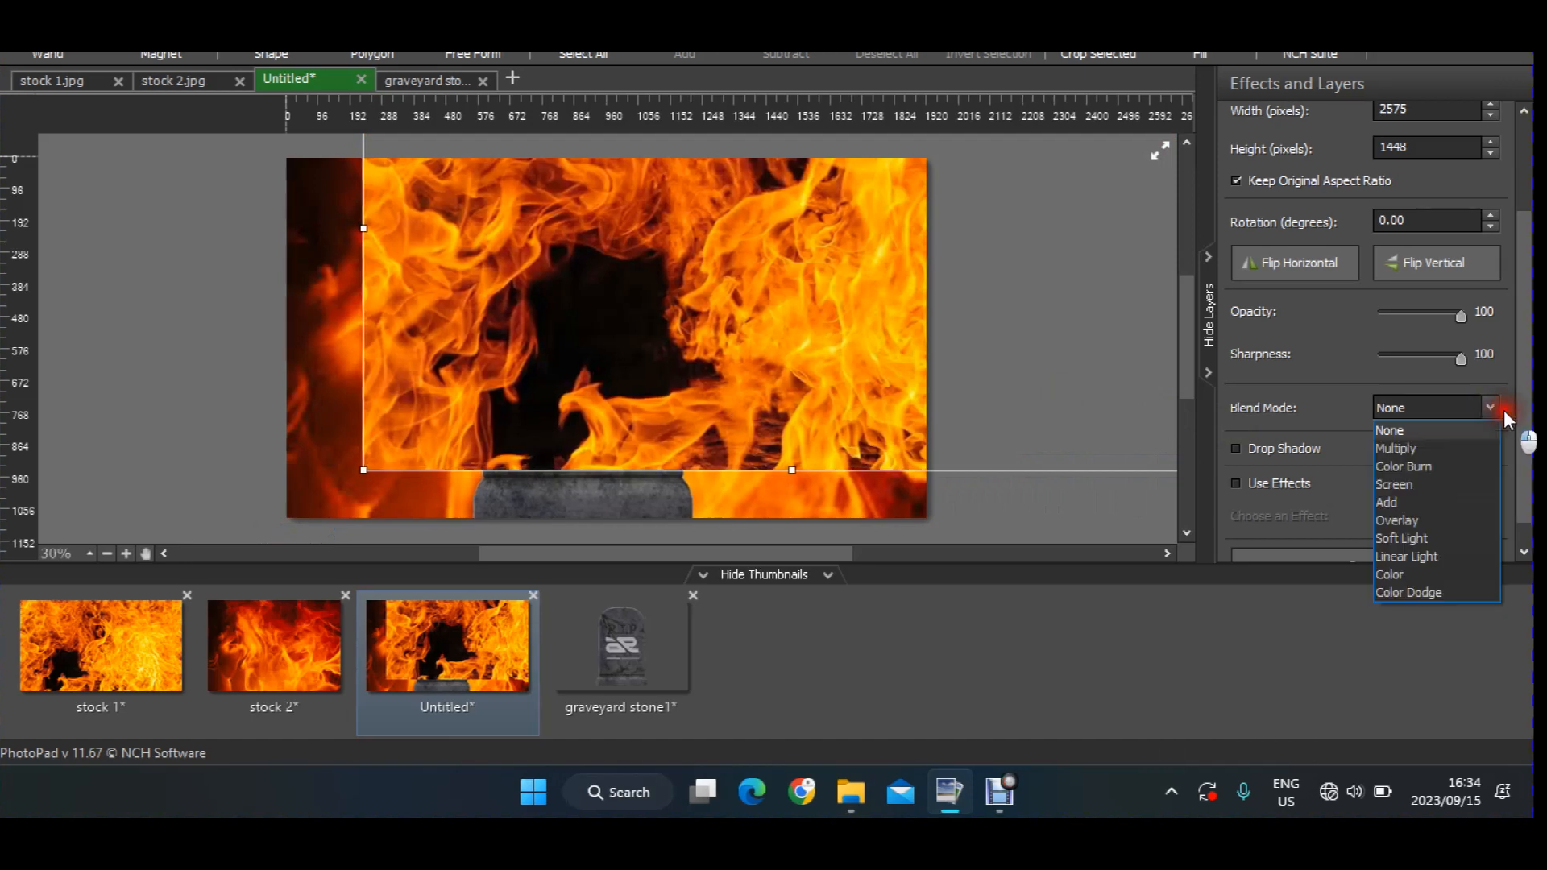
left_click(1453, 487)
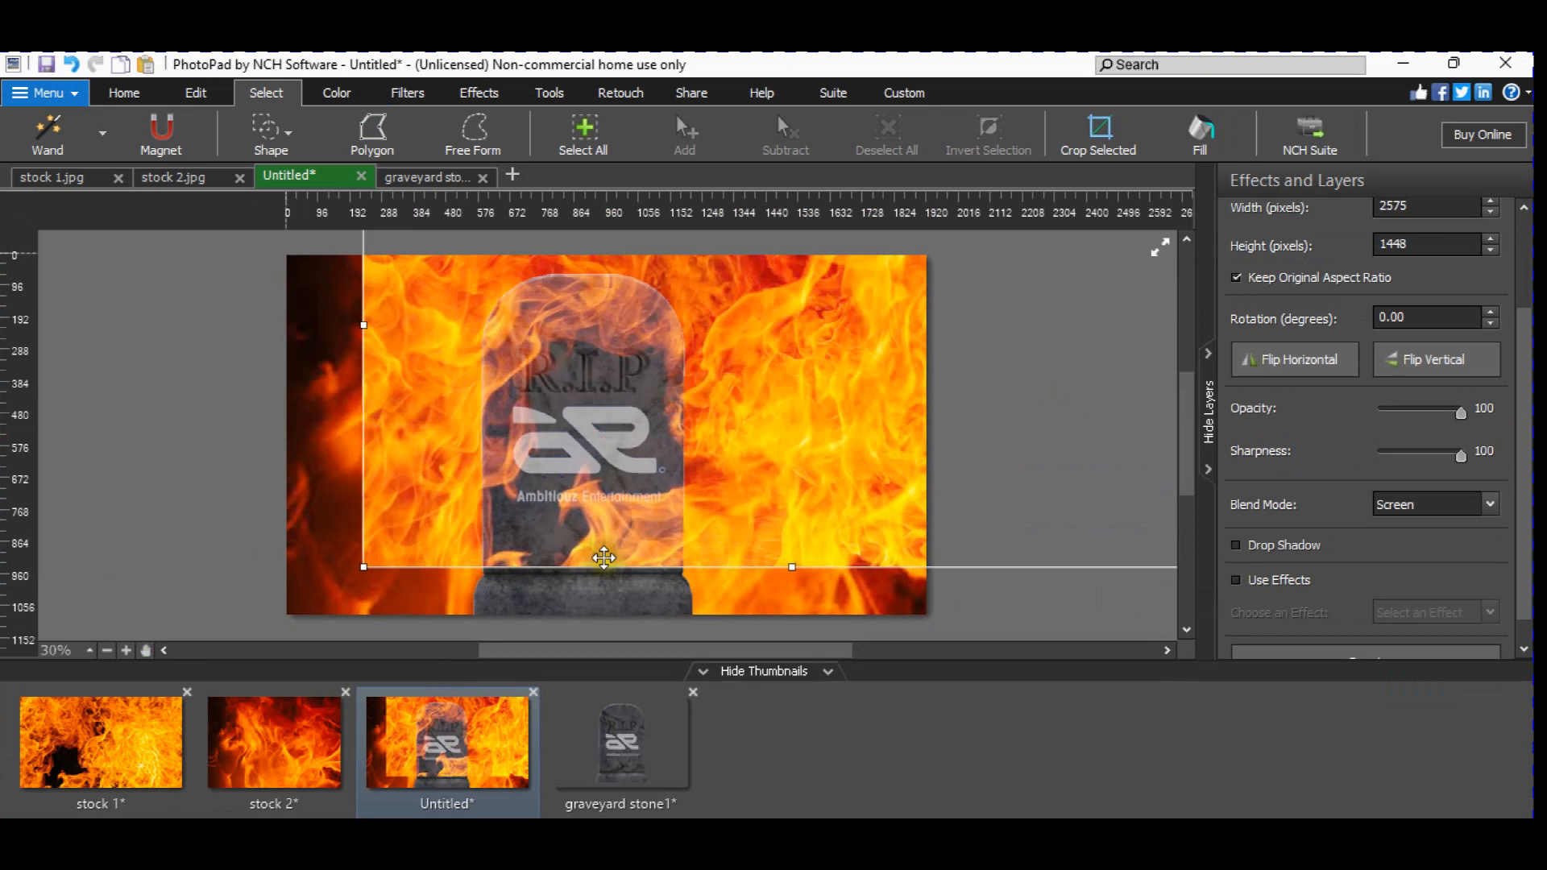
left_click_drag(800, 567, 841, 632)
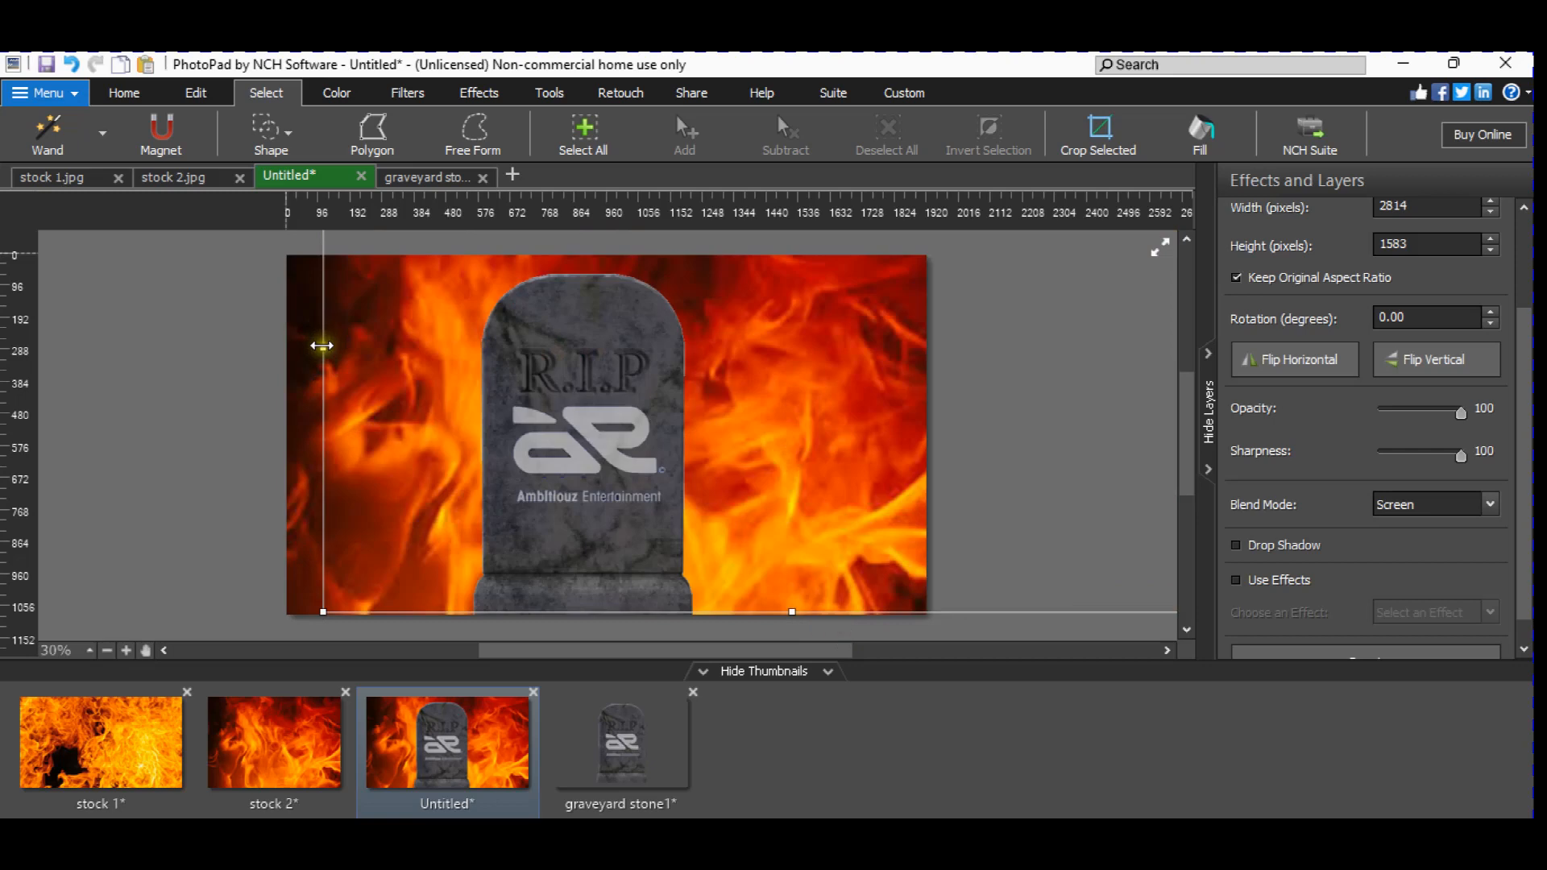
left_click_drag(331, 347, 278, 341)
left_click_drag(653, 390, 670, 389)
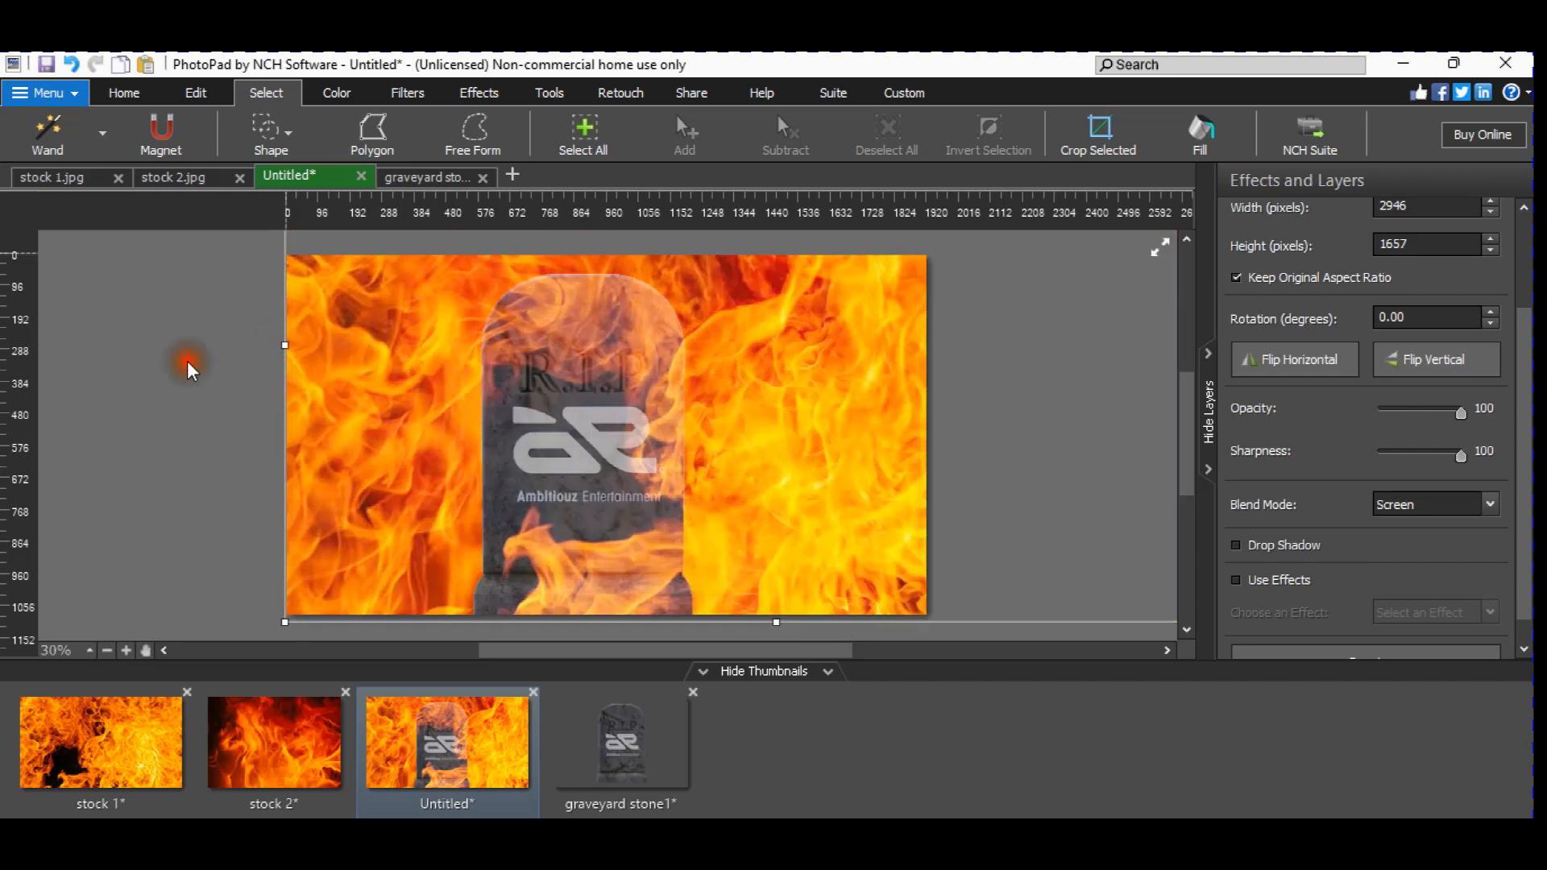
left_click(191, 364)
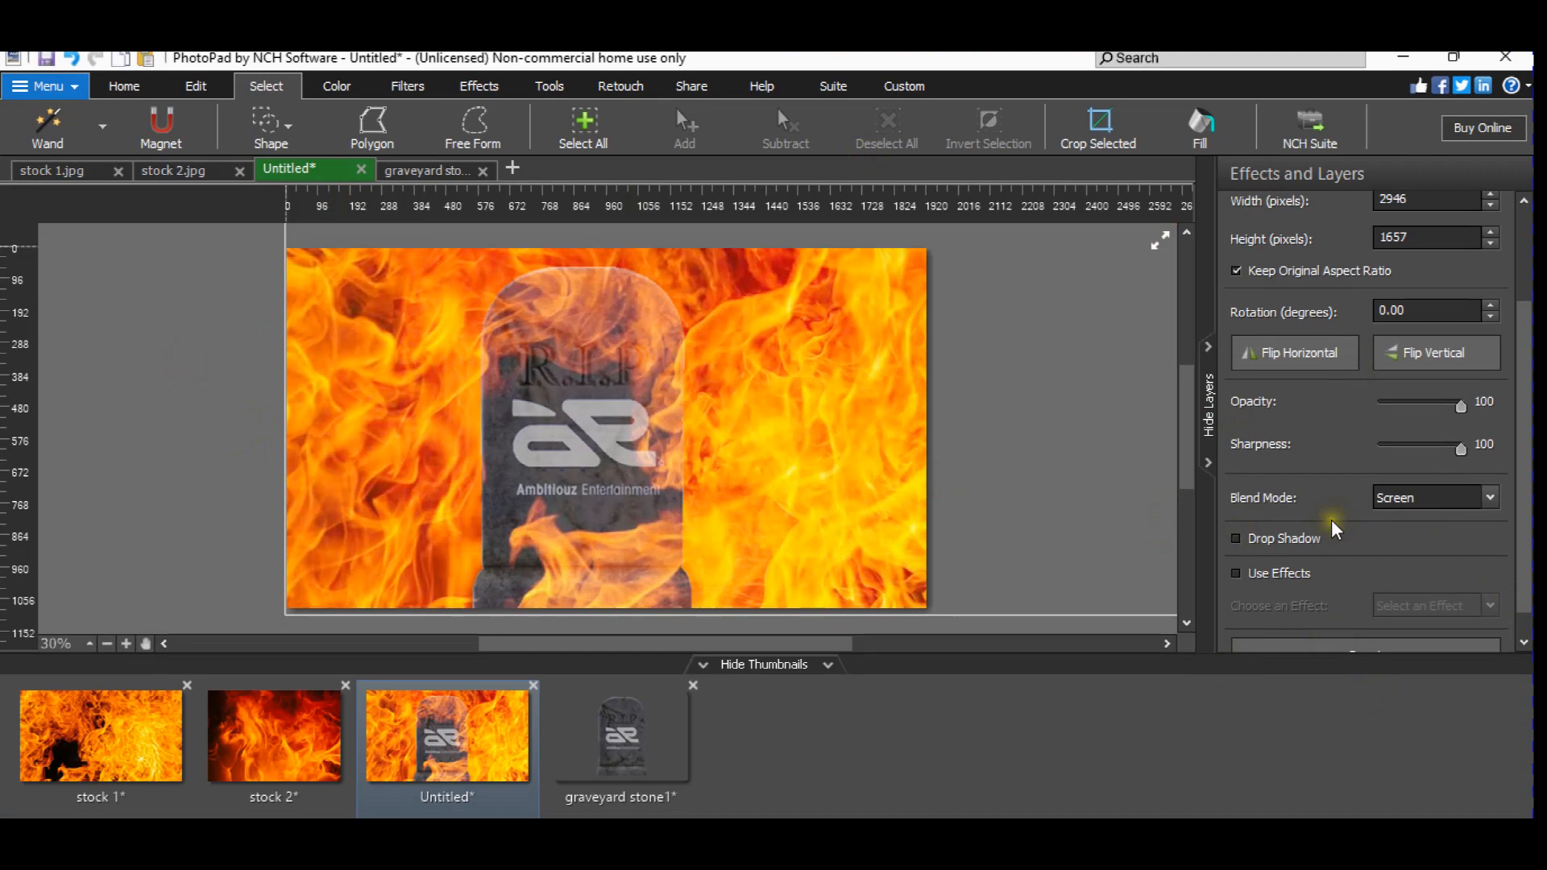
Enable the drop shadow for the top fire layer.
left_click(1254, 537)
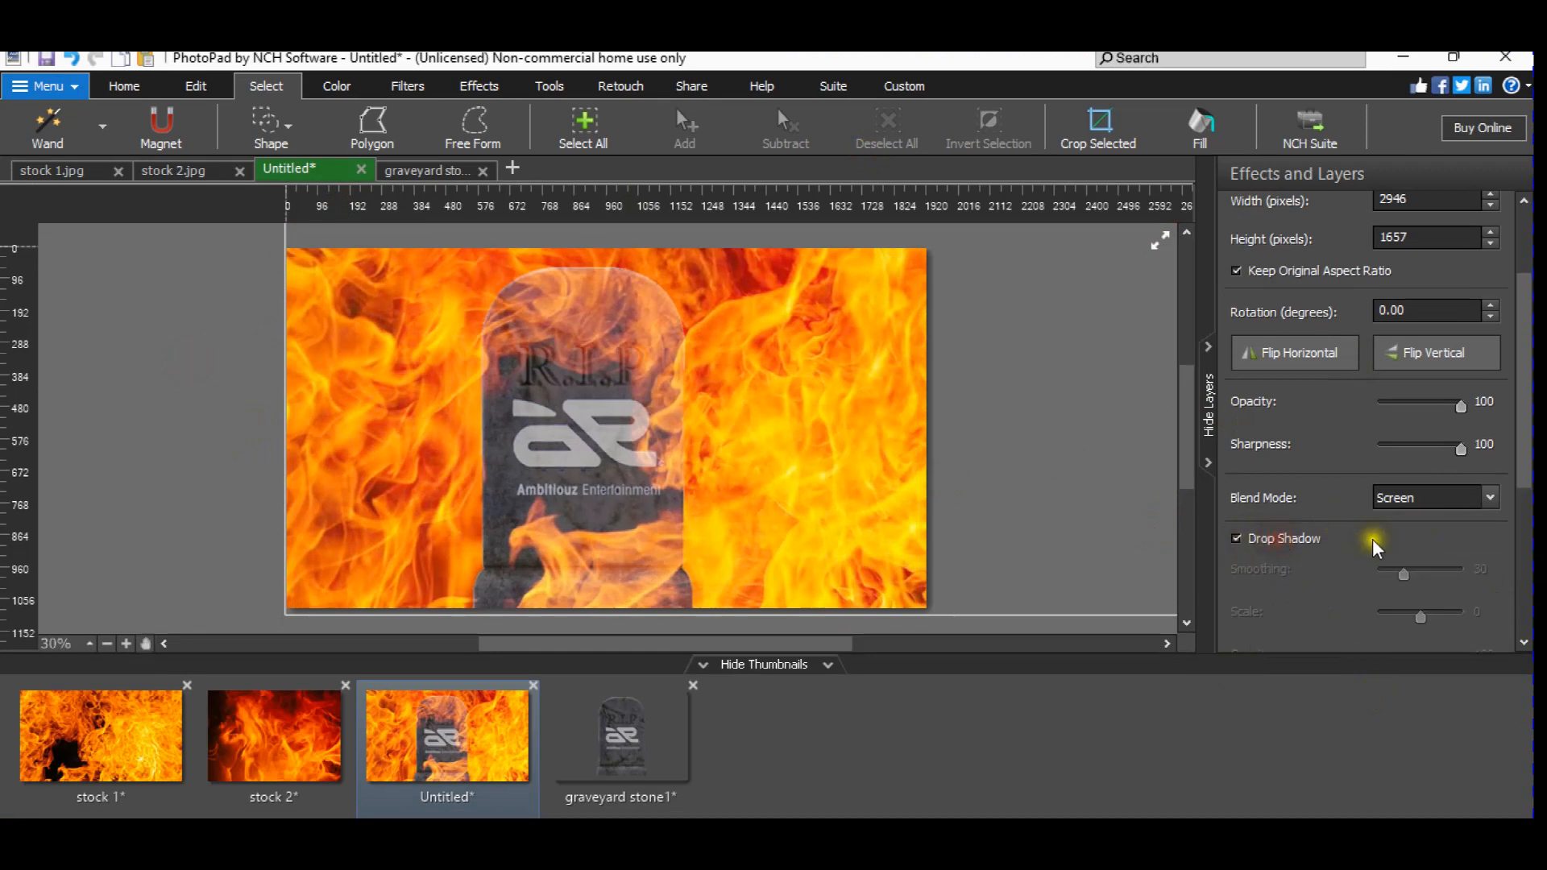